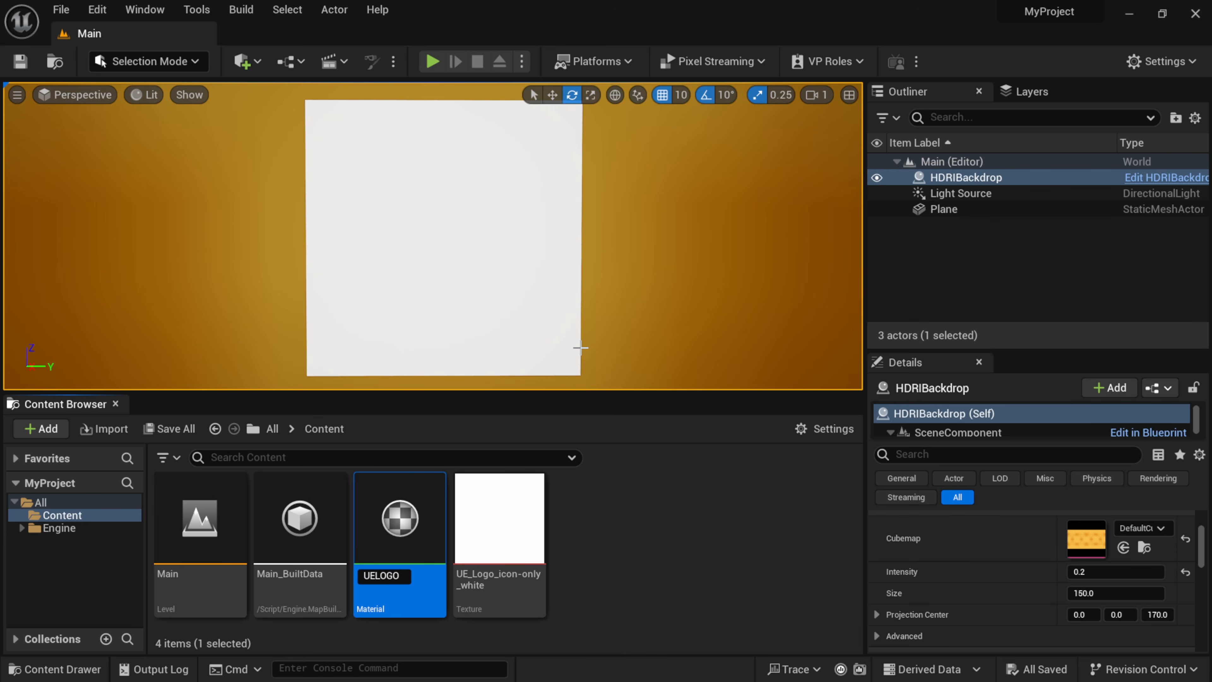
Name the new material UELOGO and set its blend mode to Translucent in the material editor.
{"action": "key", "text": "Return"}
{"action": "double_click", "coordinate": [500, 529]}
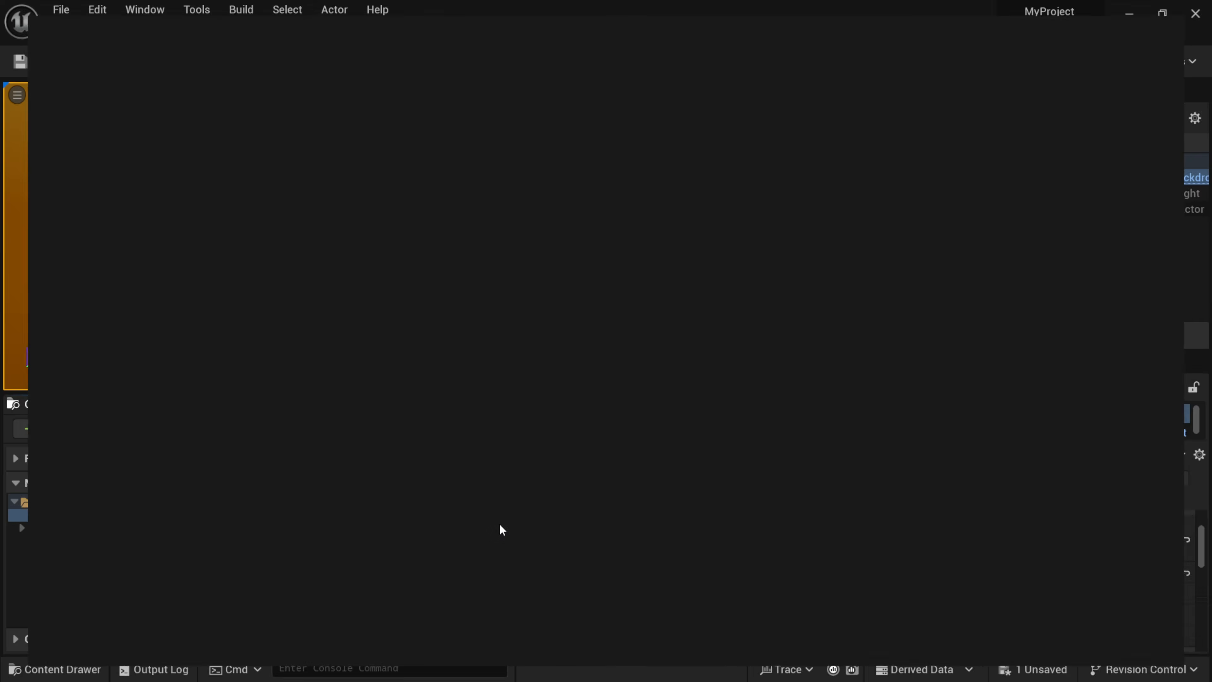
{"action": "right_click_drag", "start_coordinate": [761, 251], "coordinate": [845, 262]}
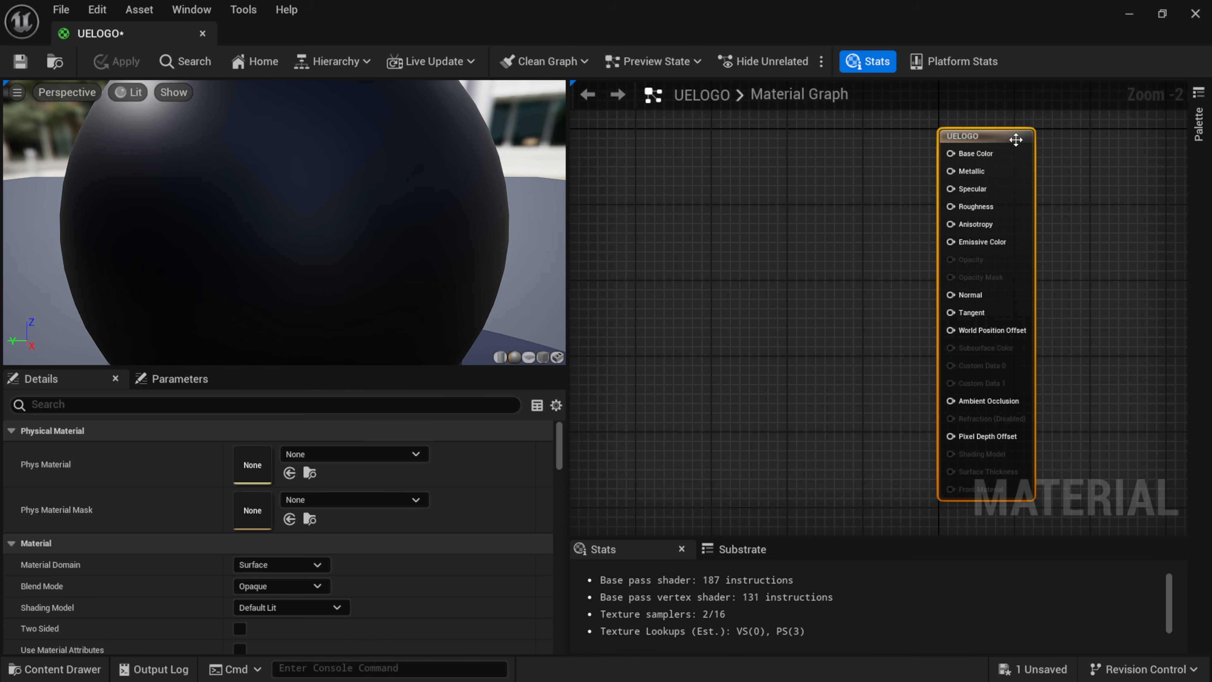
{"action": "left_click_drag", "start_coordinate": [1016, 140], "coordinate": [952, 140]}
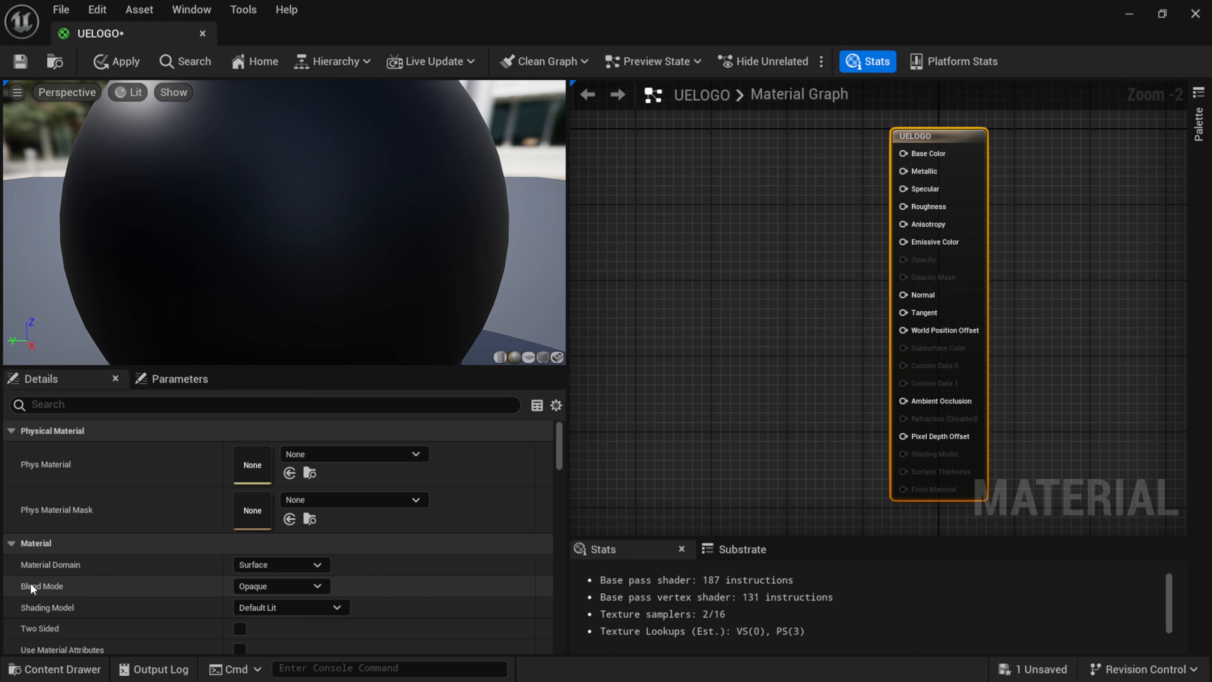
{"action": "left_click", "coordinate": [303, 585]}
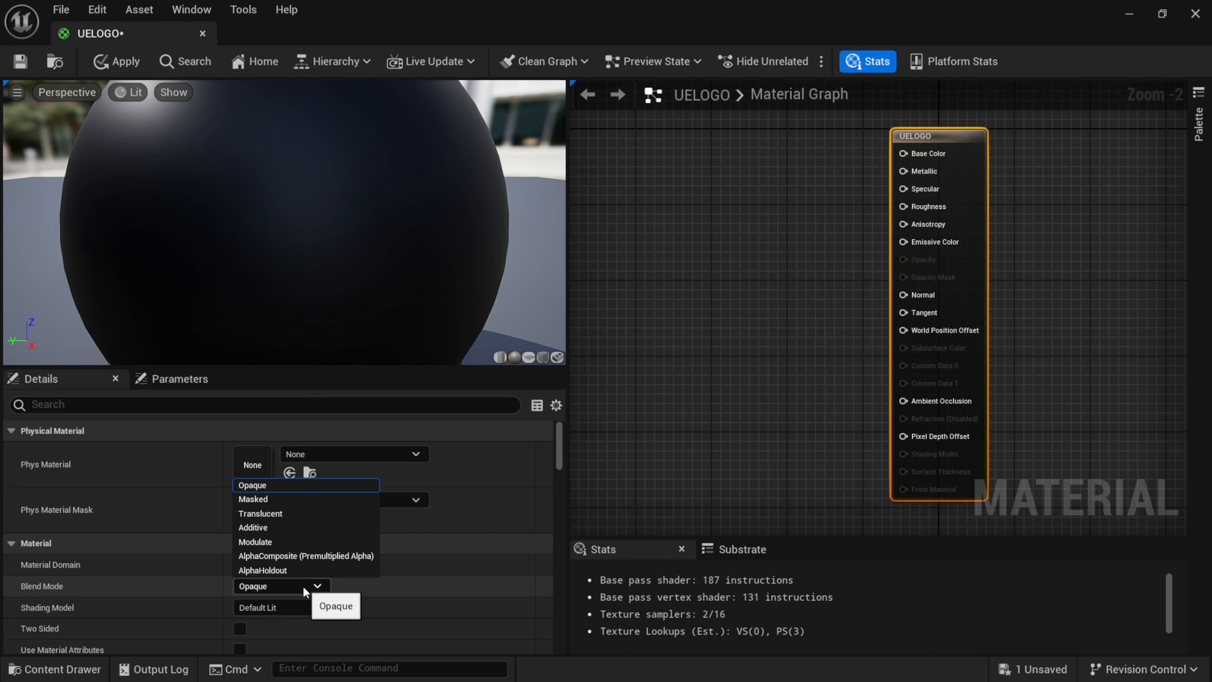
{"action": "left_click", "coordinate": [287, 514]}
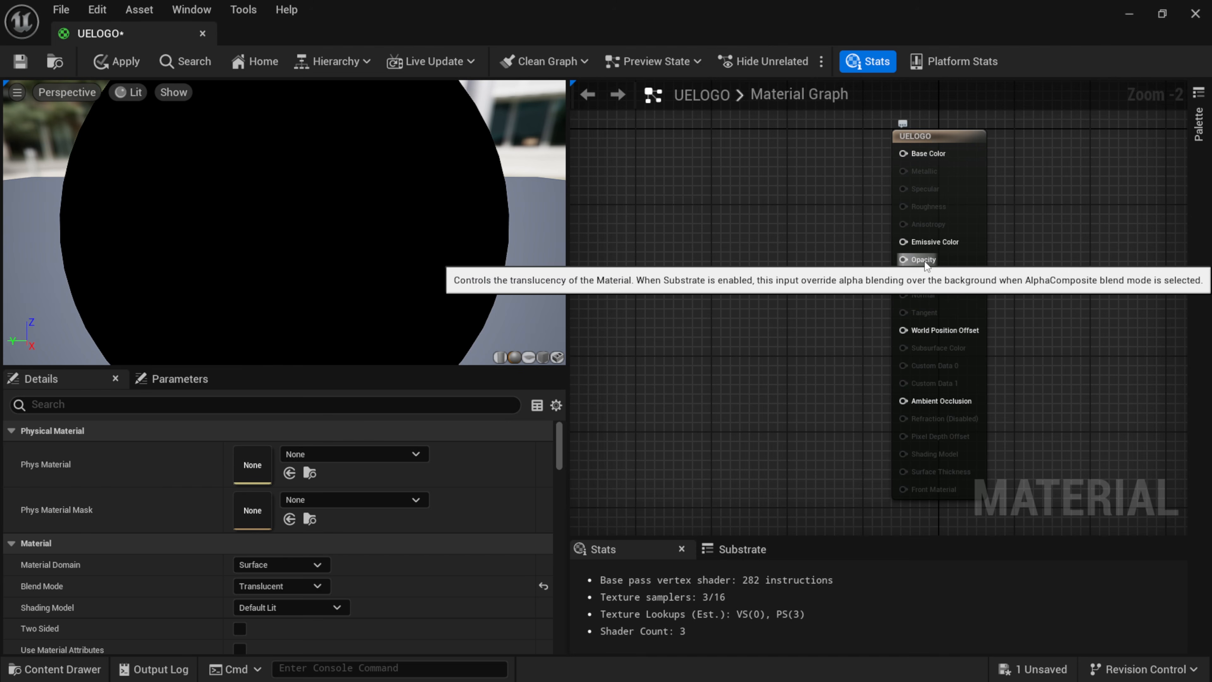
Add the UE_Logo_icon-only_white texture from the project content to the UELOGO material graph as a Texture Sample node.
{"action": "left_click_drag", "start_coordinate": [381, 18], "coordinate": [662, 22]}
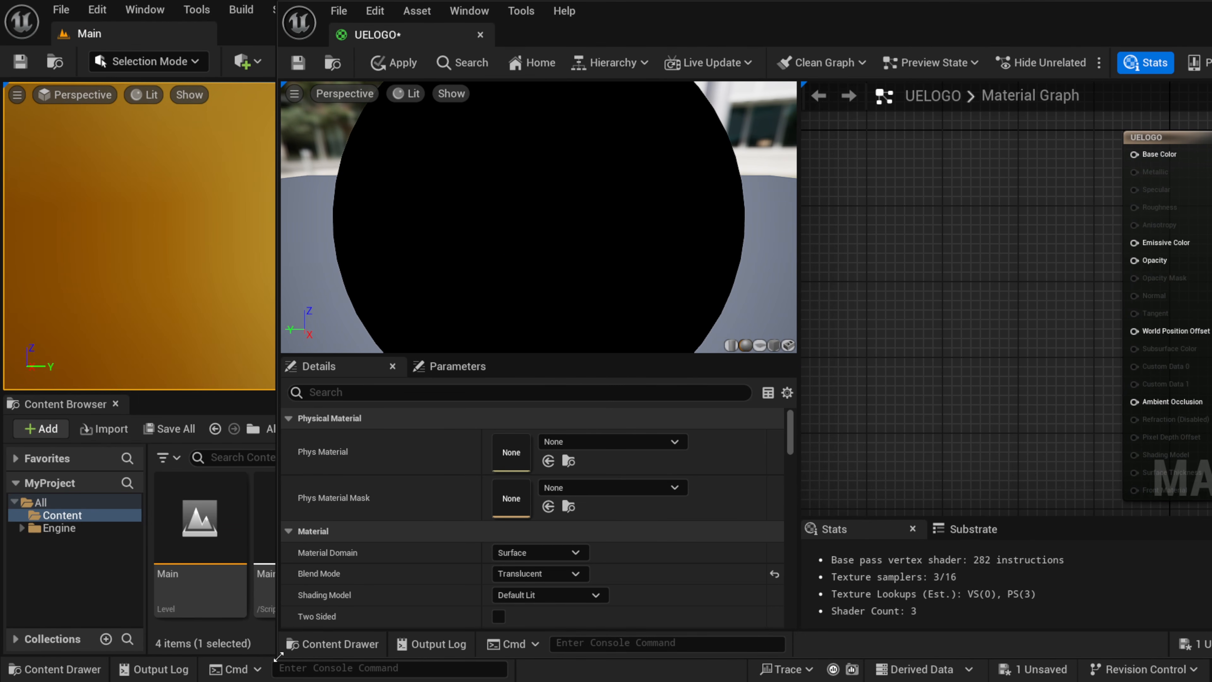
{"action": "left_click_drag", "start_coordinate": [278, 657], "coordinate": [529, 558]}
{"action": "left_click", "coordinate": [384, 523]}
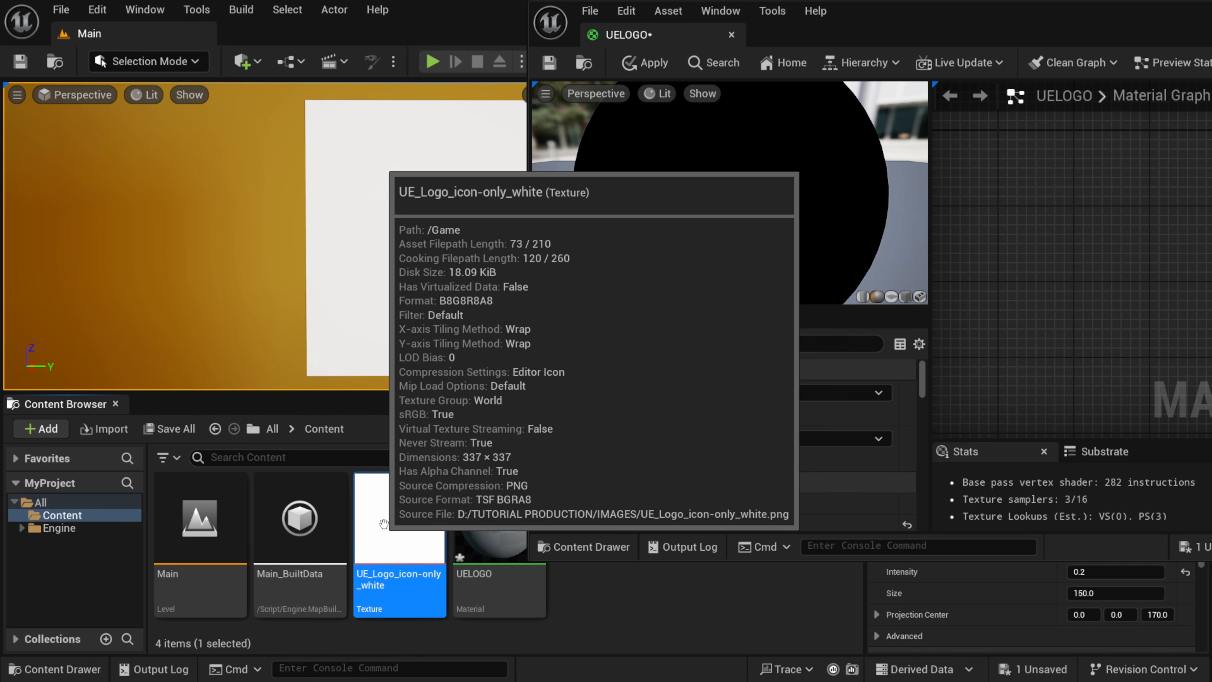
{"action": "left_click_drag", "start_coordinate": [384, 523], "coordinate": [995, 238]}
{"action": "left_click_drag", "start_coordinate": [1053, 24], "coordinate": [620, 58]}
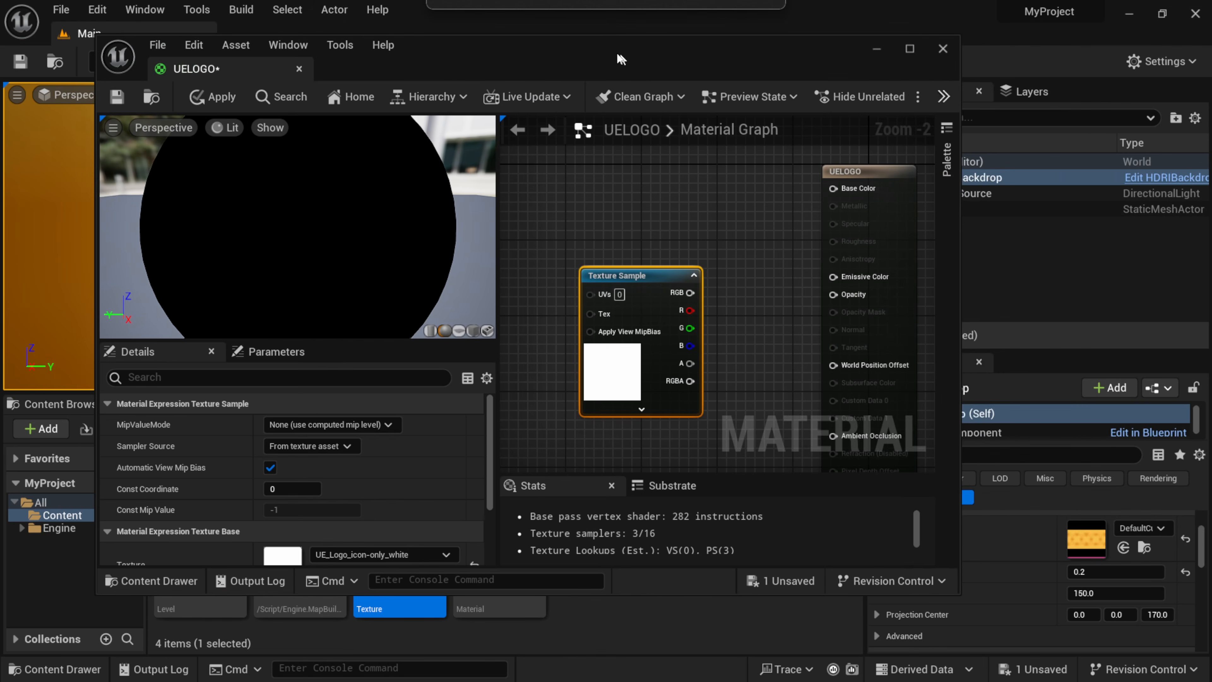
{"action": "double_click", "coordinate": [621, 58]}
{"action": "left_click_drag", "start_coordinate": [738, 244], "coordinate": [703, 206]}
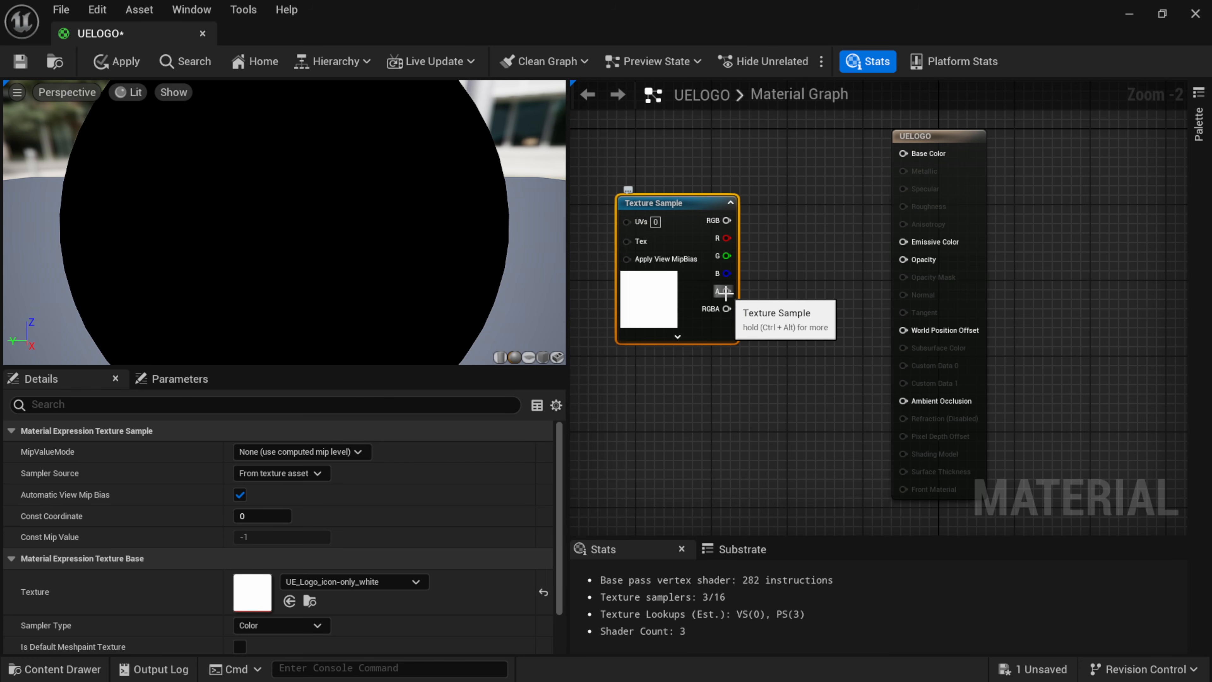
Connect the Texture Sample's alpha output to the material's Opacity and preview the material on a plane.
{"action": "left_click_drag", "start_coordinate": [725, 292], "coordinate": [911, 262]}
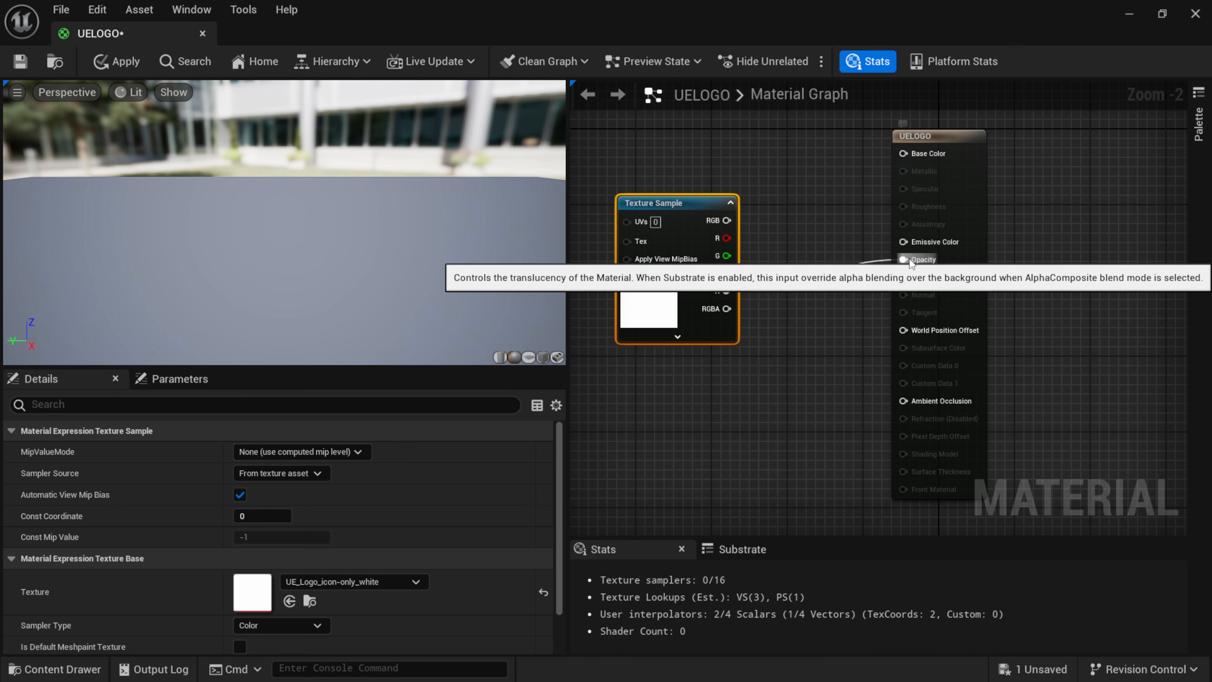
{"action": "left_click", "coordinate": [529, 358]}
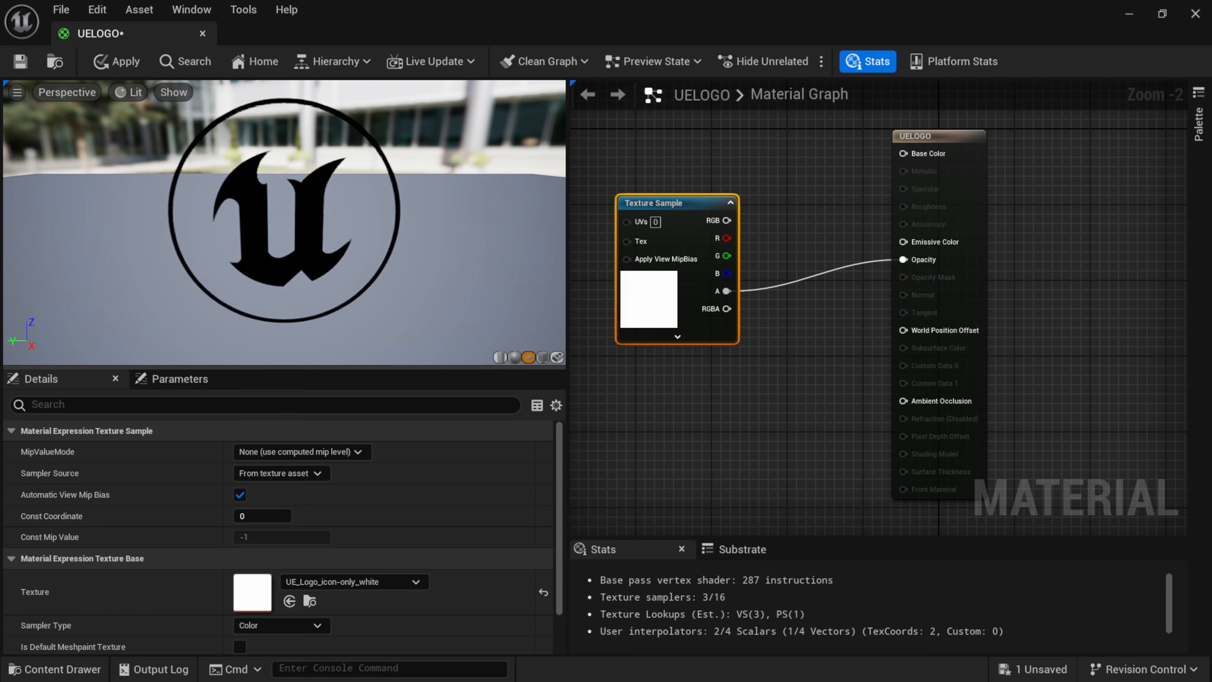
{"action": "mouse_move", "coordinate": [402, 337]}
{"action": "left_mouse_down"}
{"action": "mouse_move", "coordinate": [405, 359]}
{"action": "mouse_move", "coordinate": [379, 340]}
{"action": "left_mouse_up"}
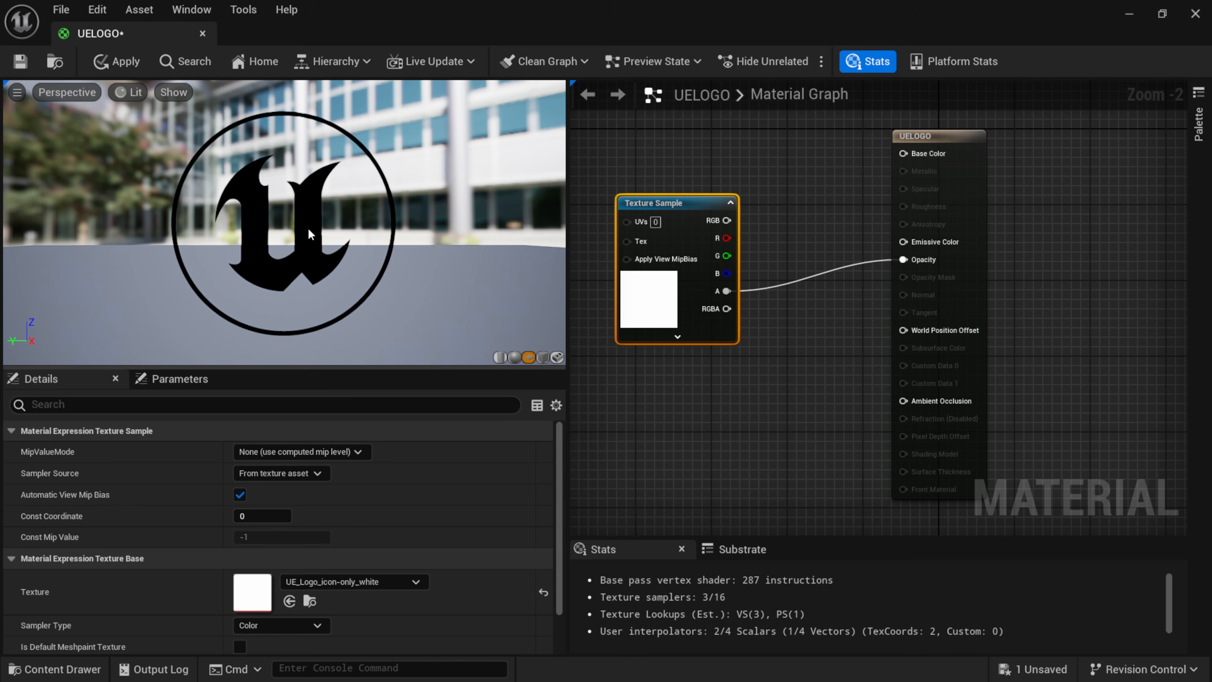
Add a Constant3Vector node above the Texture Sample and connect it to the material's Base Color.
{"action": "left_click_drag", "start_coordinate": [701, 211], "coordinate": [719, 257]}
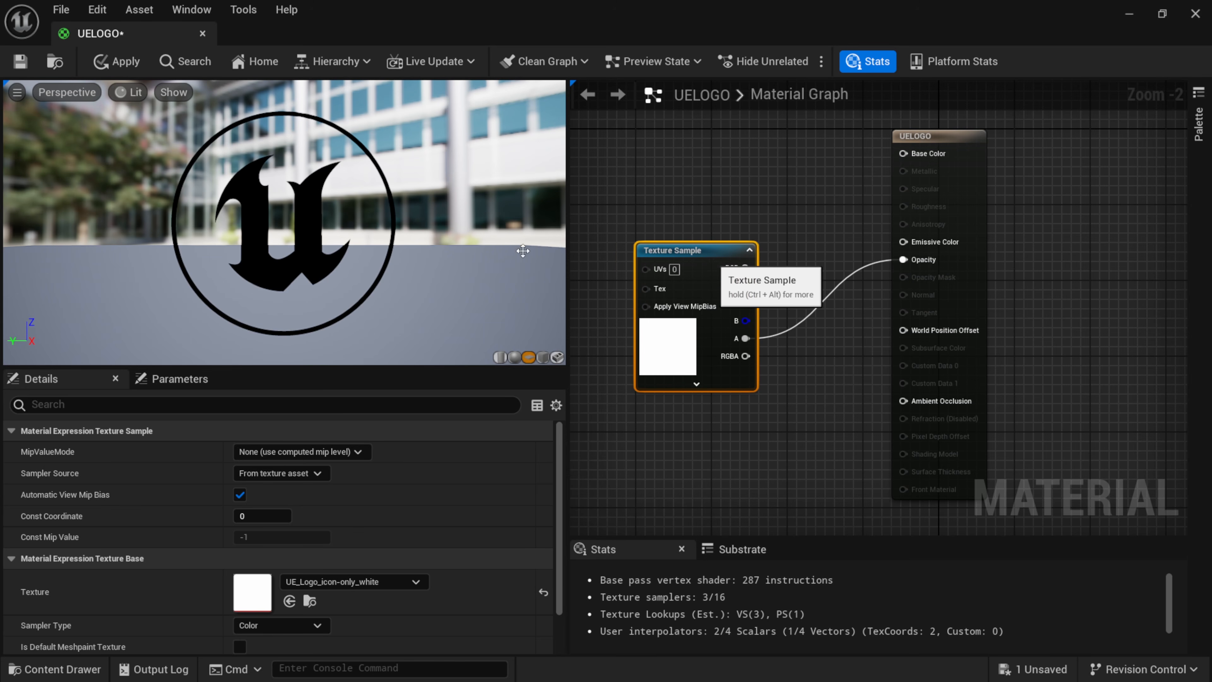
{"action": "right_click", "coordinate": [653, 174]}
{"action": "type", "text": "constant"}
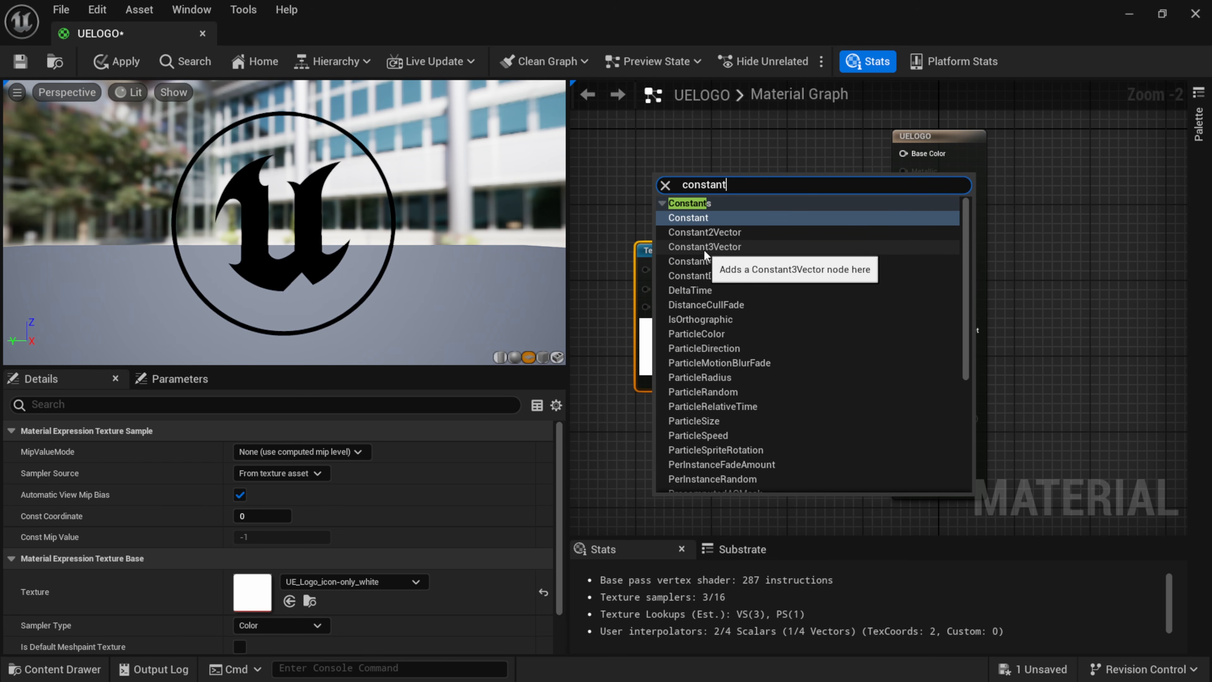
{"action": "key", "text": "Escape"}
{"action": "left_click_drag", "start_coordinate": [748, 181], "coordinate": [930, 152]}
{"action": "left_click_drag", "start_coordinate": [676, 153], "coordinate": [695, 134]}
Set the Constant3Vector color to a saturated blue with R 0.0, G 0.242521 and B 0.996875.
{"action": "double_click", "coordinate": [679, 193]}
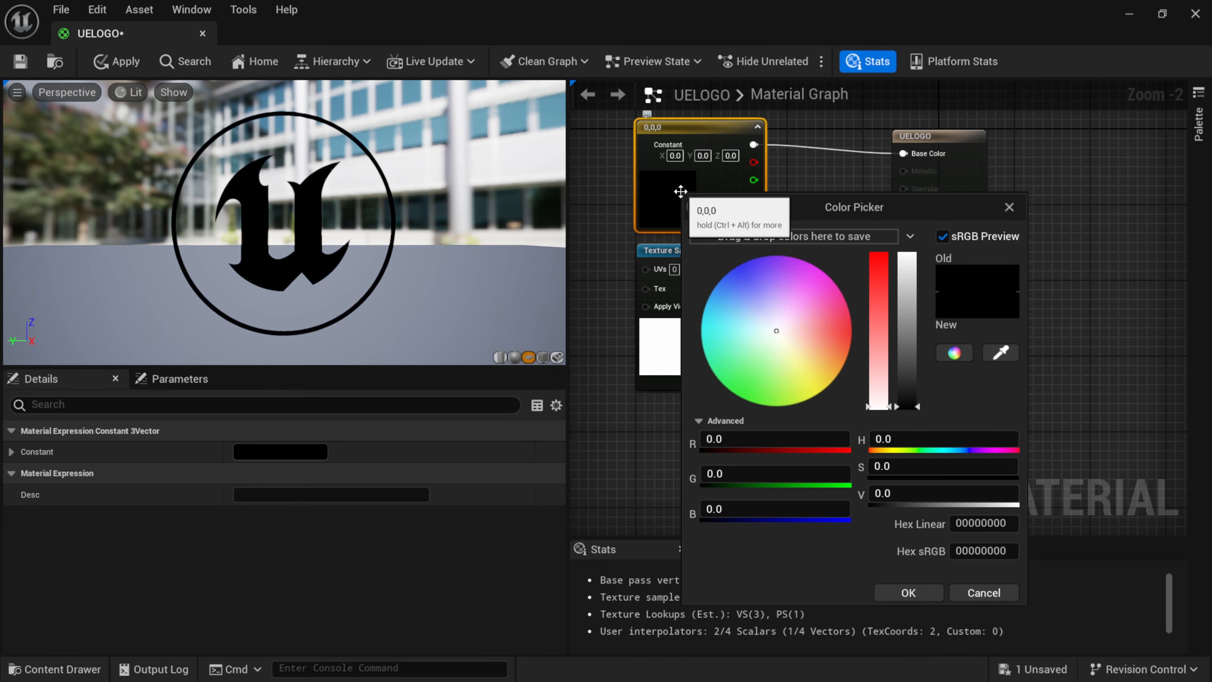
{"action": "left_click_drag", "start_coordinate": [812, 293], "coordinate": [890, 320]}
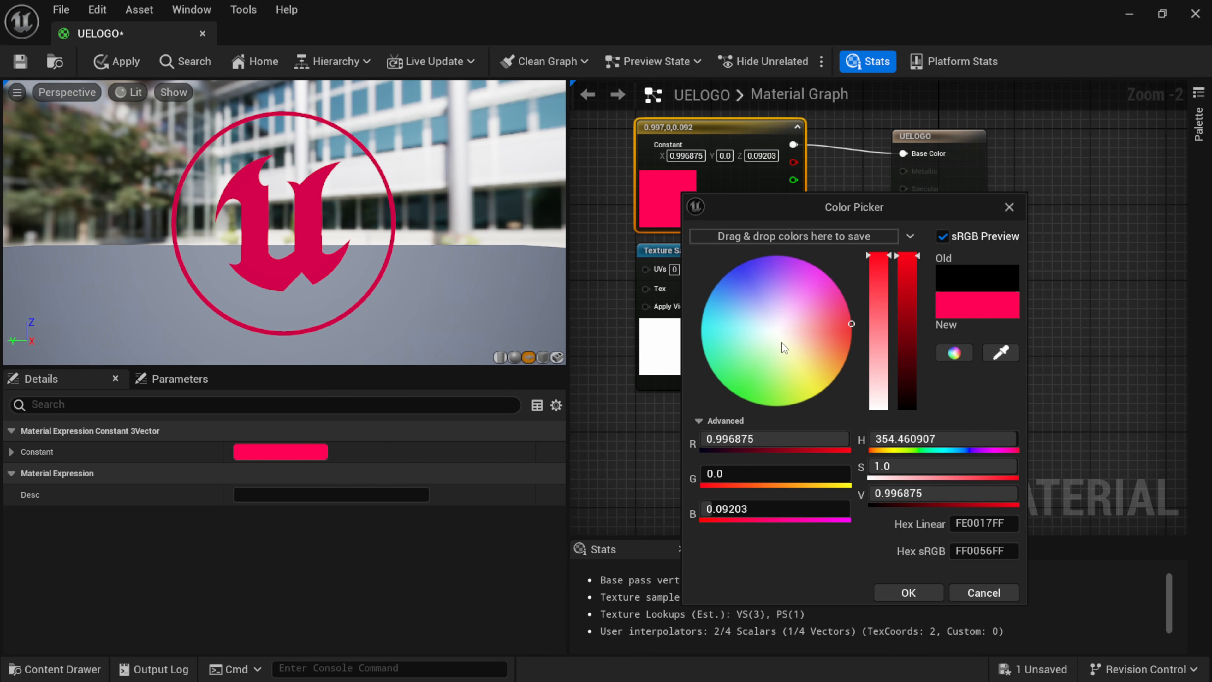
{"action": "left_click_drag", "start_coordinate": [783, 343], "coordinate": [700, 253]}
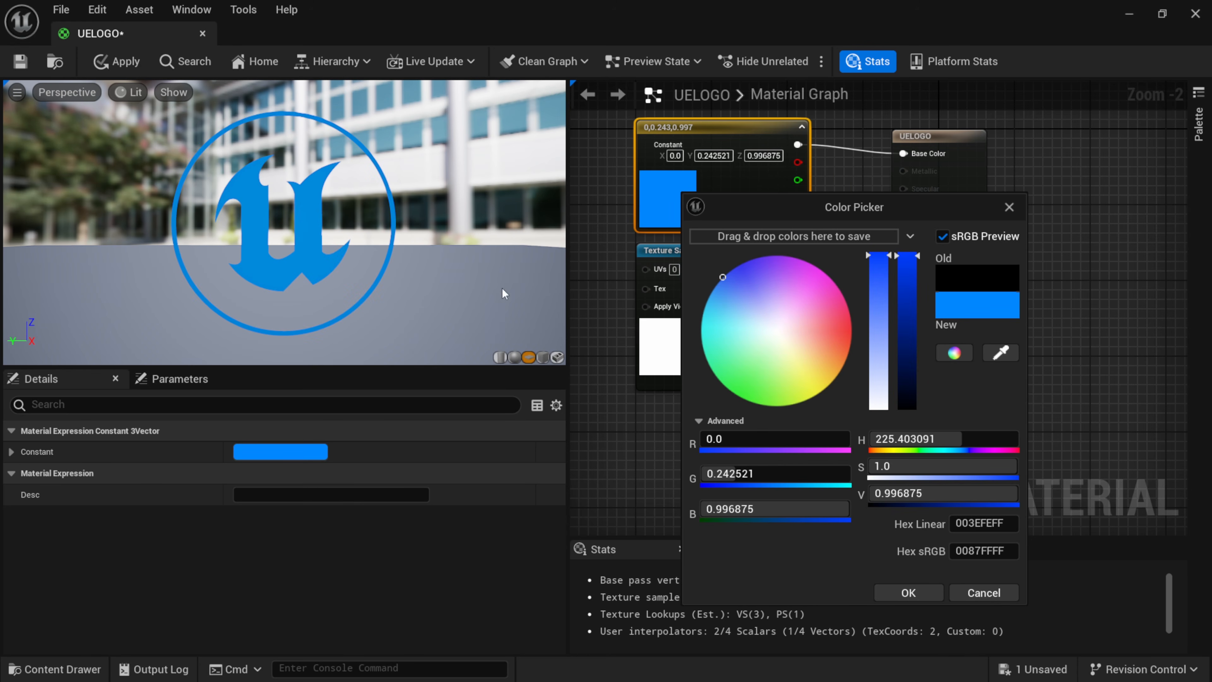
{"action": "left_click", "coordinate": [909, 593]}
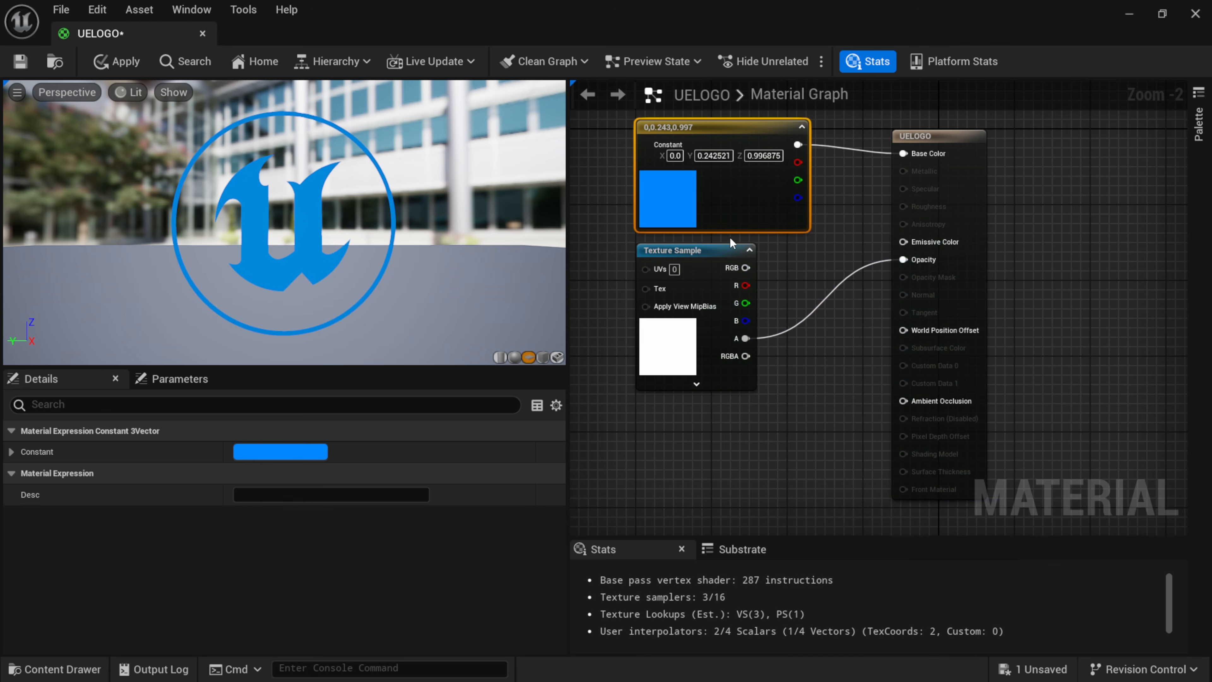
Rearrange the color constant and Texture Sample nodes so they stack neatly beside the material's output node.
{"action": "left_click_drag", "start_coordinate": [724, 270], "coordinate": [733, 298]}
{"action": "left_click_drag", "start_coordinate": [712, 125], "coordinate": [701, 134]}
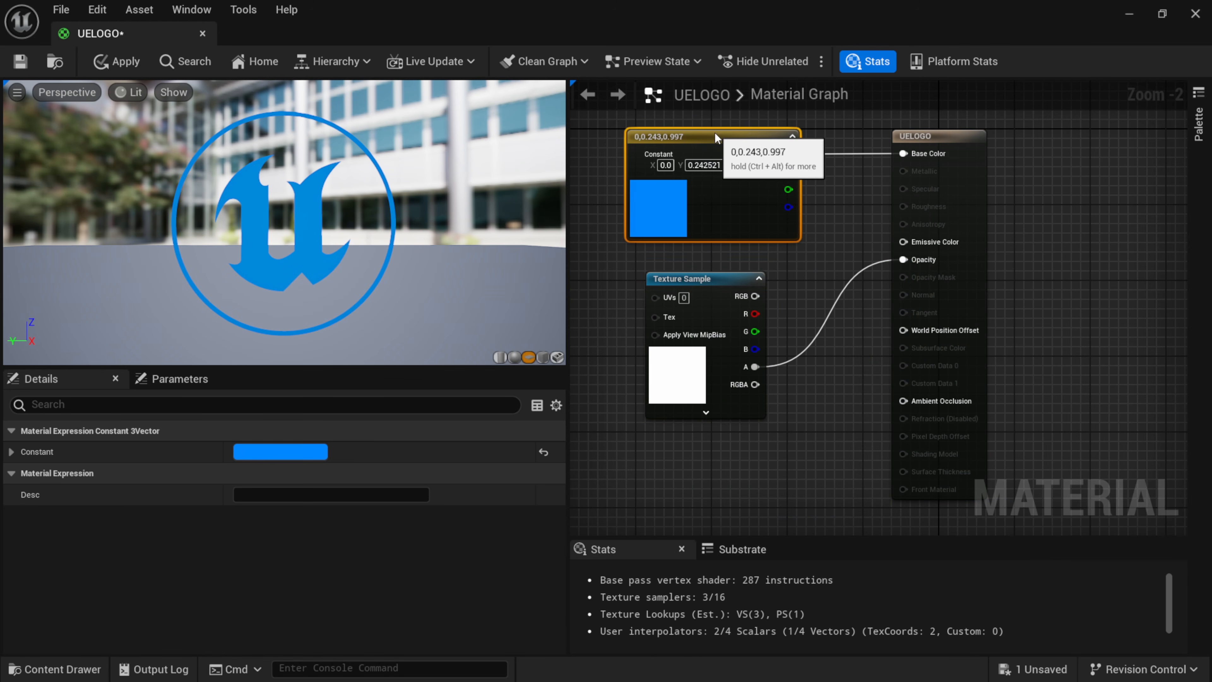
{"action": "left_click_drag", "start_coordinate": [725, 277], "coordinate": [706, 258]}
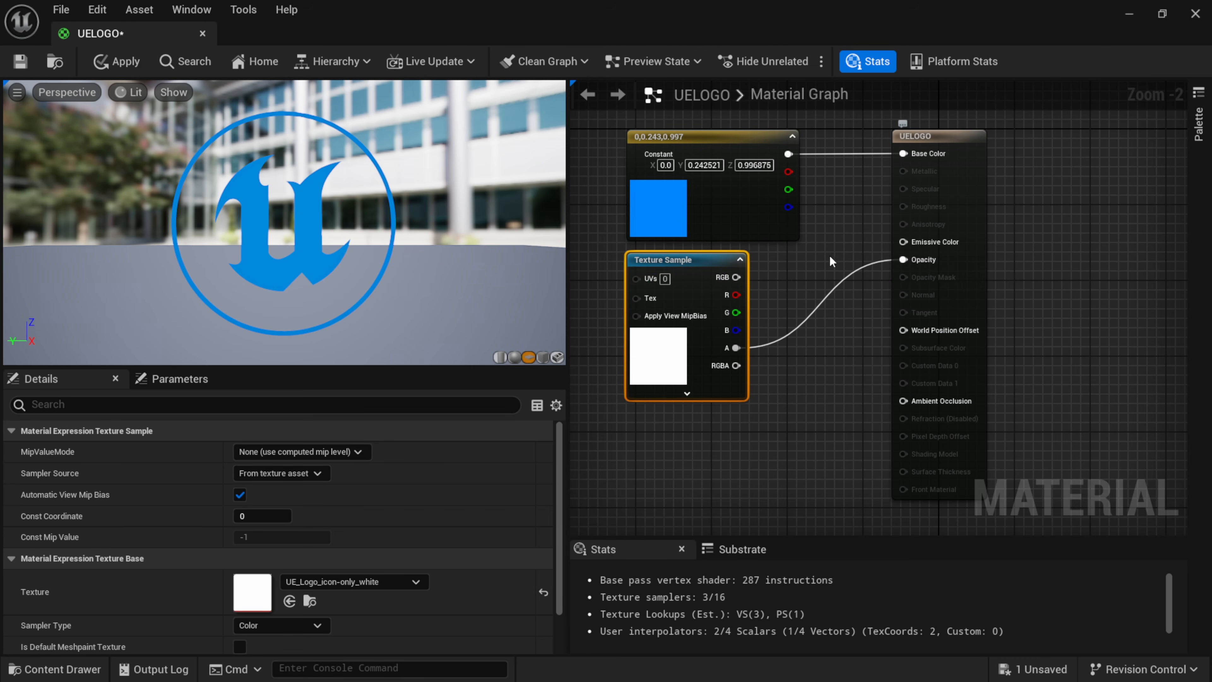
{"action": "left_click_drag", "start_coordinate": [716, 258], "coordinate": [706, 258]}
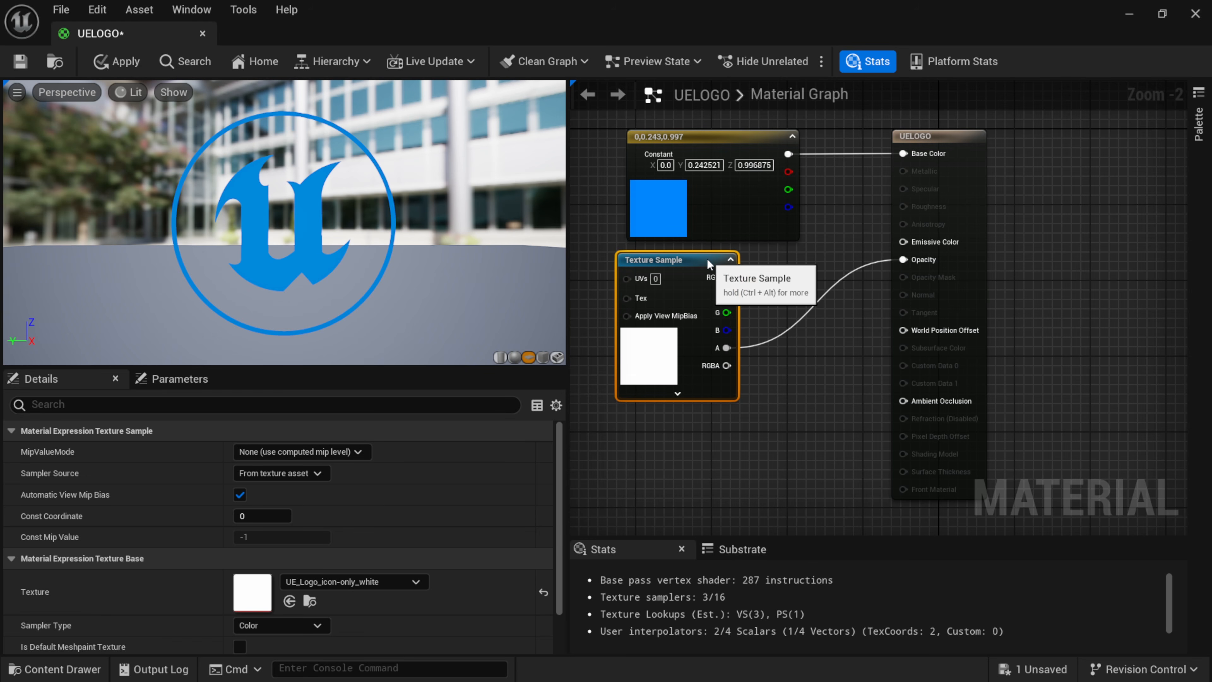
Insert a Multiply node between the Texture Sample's alpha output and the material's Opacity, using its A input.
{"action": "right_click", "coordinate": [678, 457]}
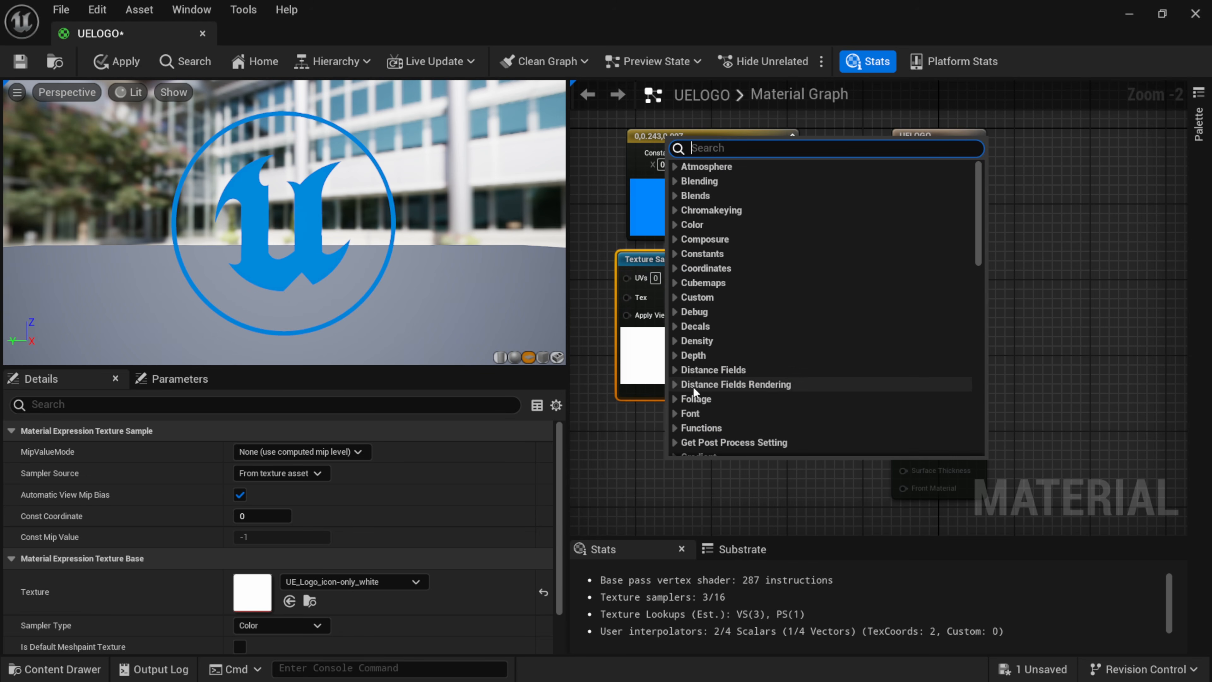
{"action": "type", "text": "mult"}
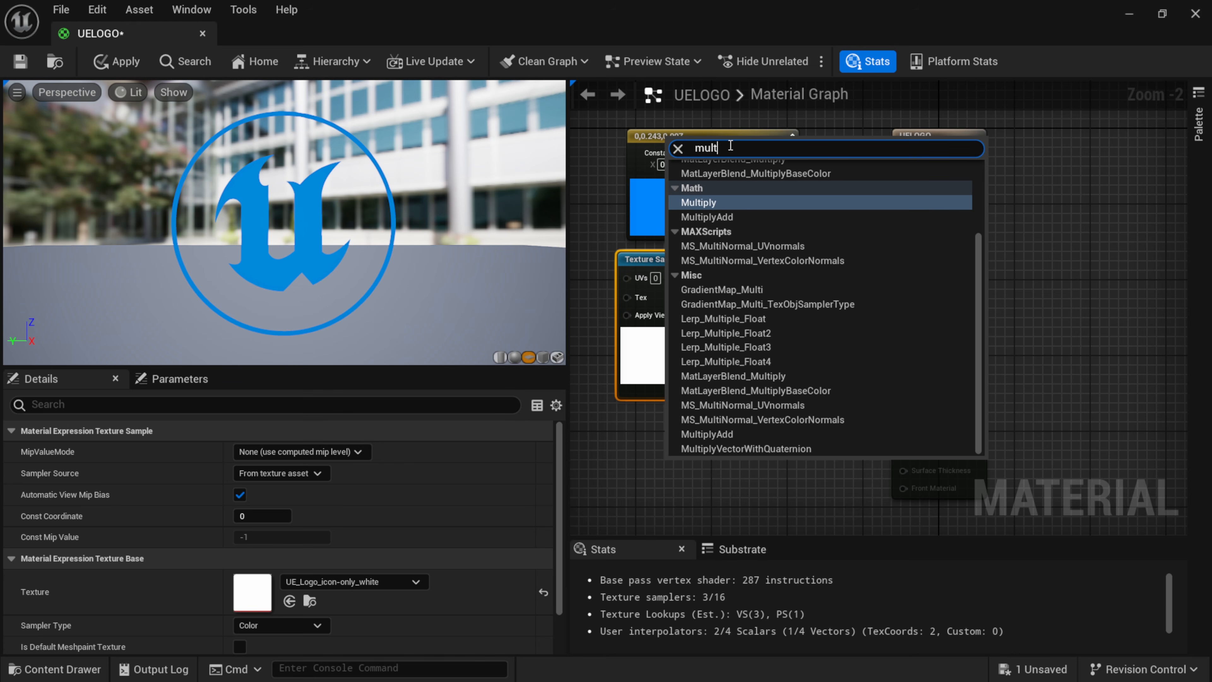
{"action": "left_click", "coordinate": [714, 203]}
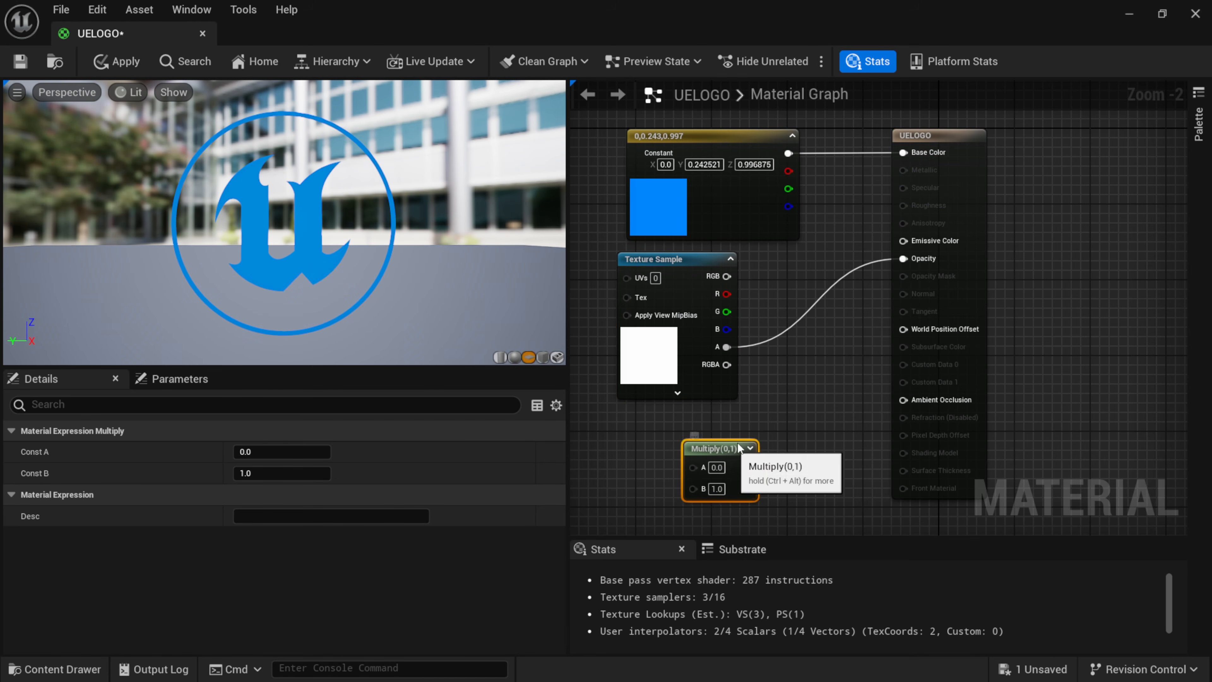
{"action": "left_click_drag", "start_coordinate": [677, 444], "coordinate": [908, 258]}
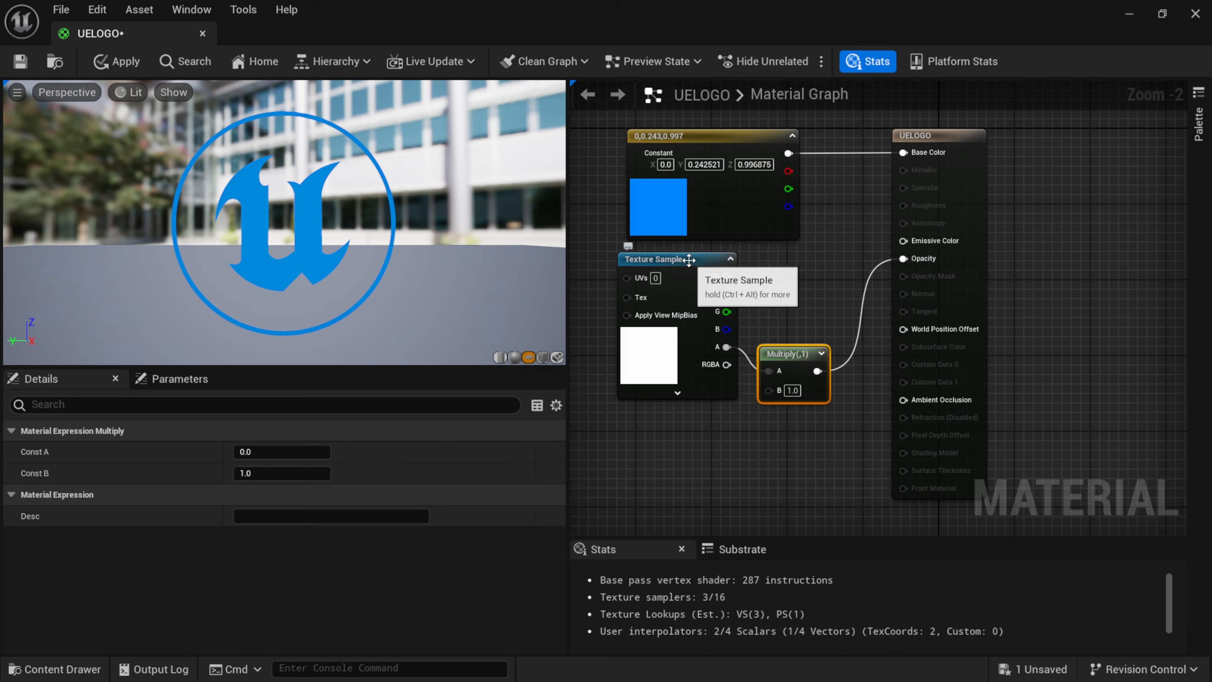
{"action": "mouse_move", "coordinate": [788, 354]}
{"action": "left_mouse_down"}
{"action": "mouse_move", "coordinate": [797, 383]}
{"action": "mouse_move", "coordinate": [797, 344]}
{"action": "left_mouse_up"}
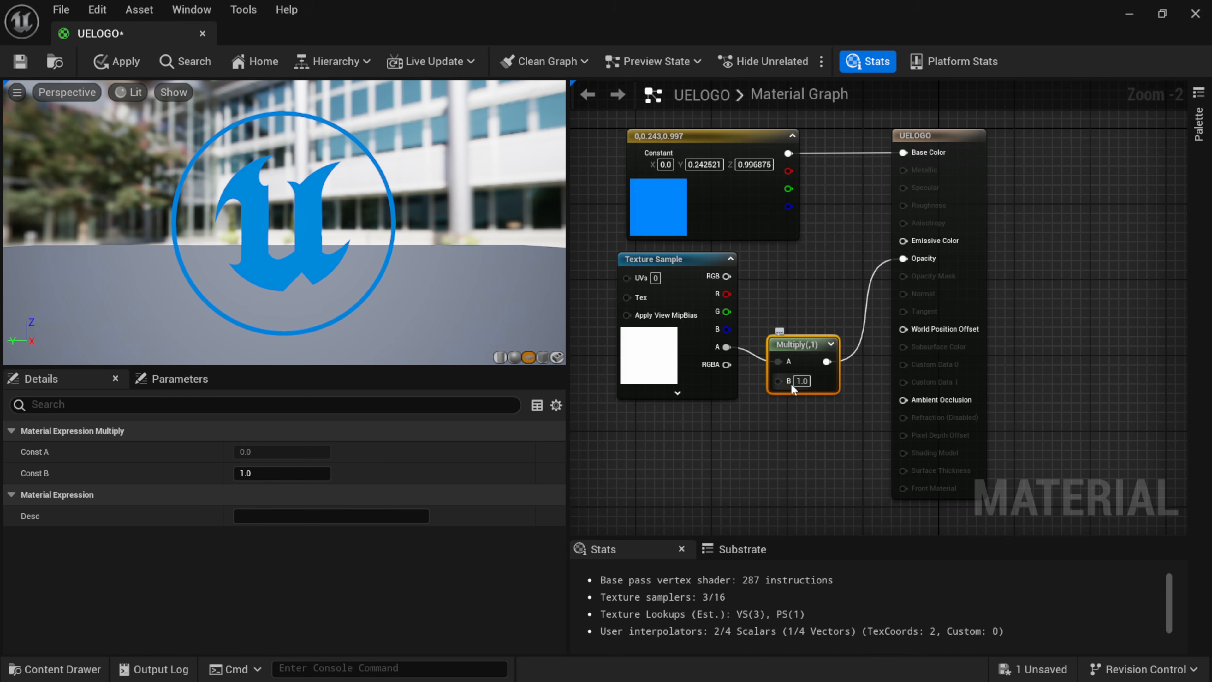
Try a value of 0.5 for the Multiply node's B input and set it back to 1.
{"action": "left_click", "coordinate": [802, 380]}
{"action": "type", "text": "0.5"}
{"action": "key", "text": "Return"}
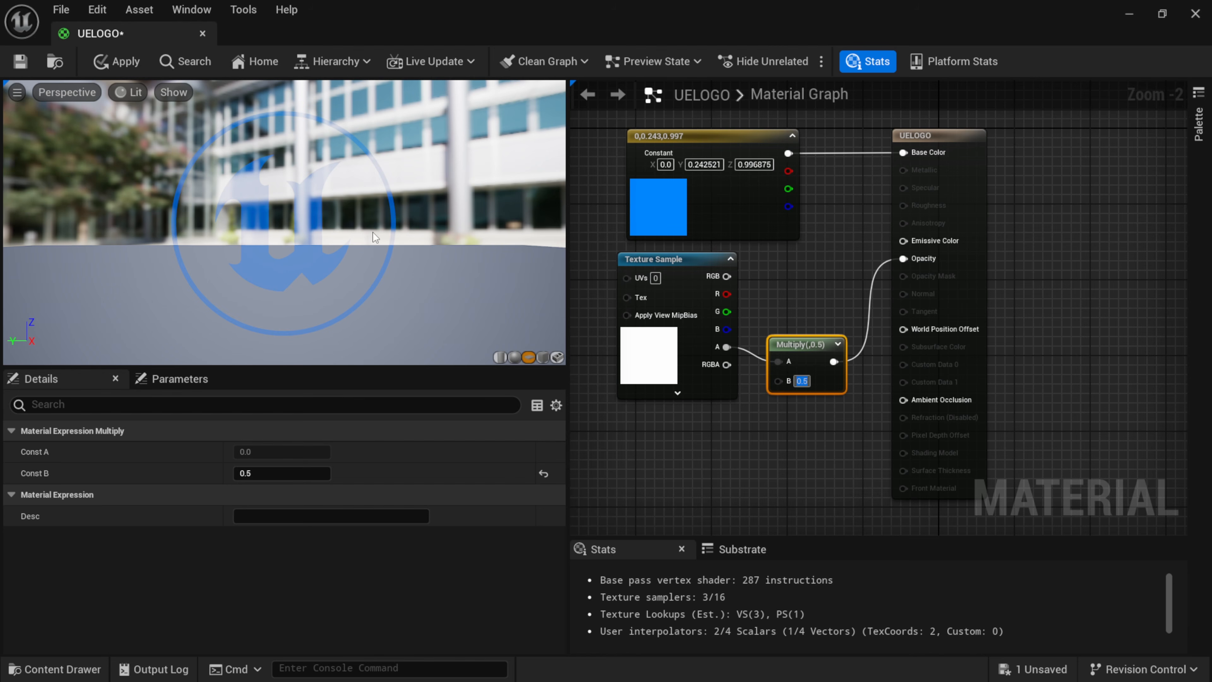
{"action": "type", "text": "1"}
{"action": "key", "text": "Return"}
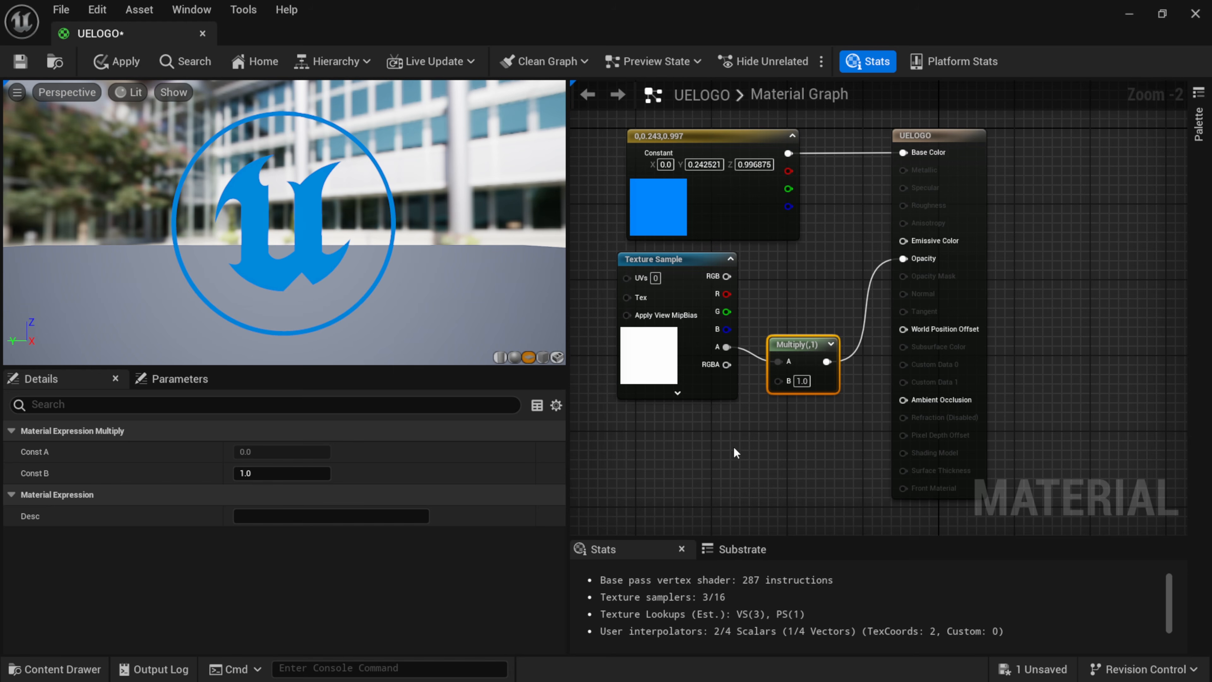
Add a Constant node below the Texture Sample and connect it to the Multiply node's B input.
{"action": "right_click", "coordinate": [656, 461]}
{"action": "type", "text": "constant"}
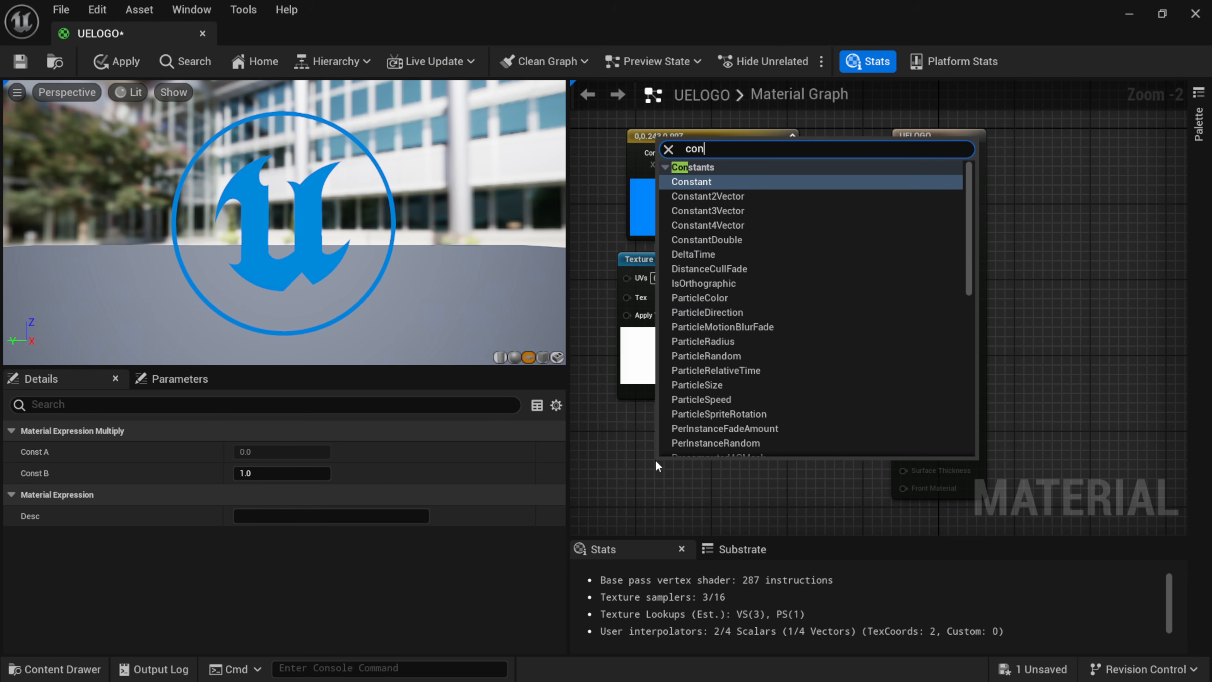
{"action": "left_click", "coordinate": [702, 181]}
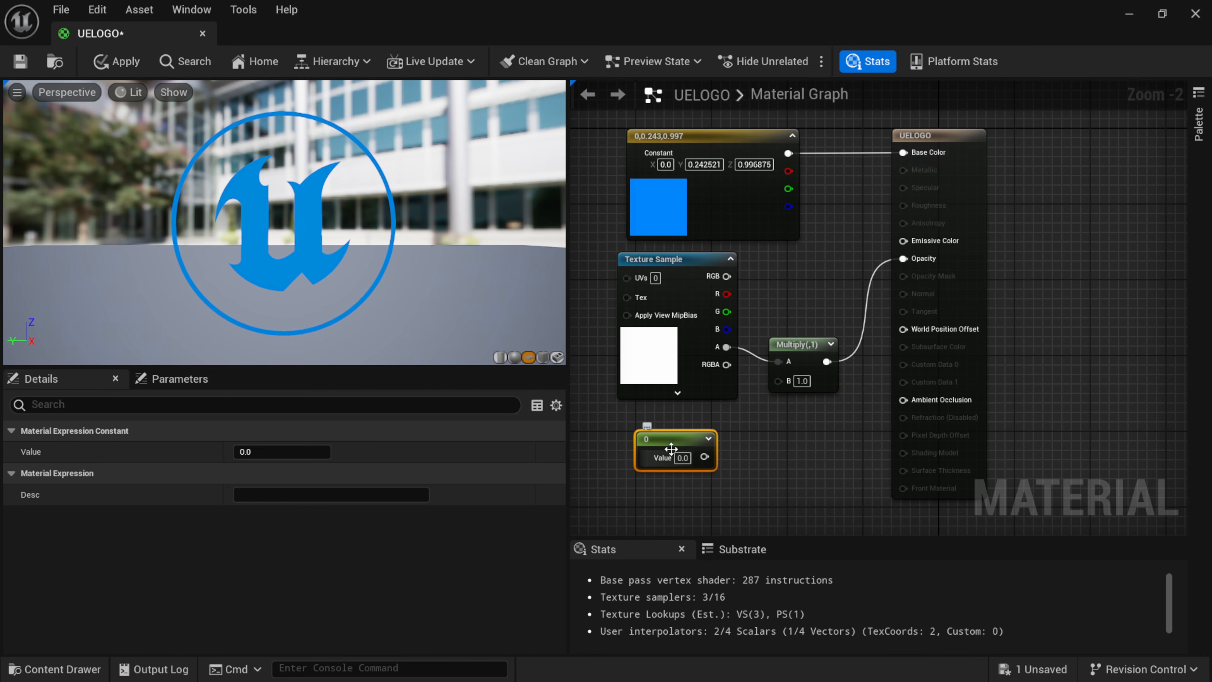
{"action": "left_click_drag", "start_coordinate": [703, 457], "coordinate": [786, 380]}
Set the value of the Constant node feeding the Multiply node to 1.
{"action": "left_click", "coordinate": [683, 458]}
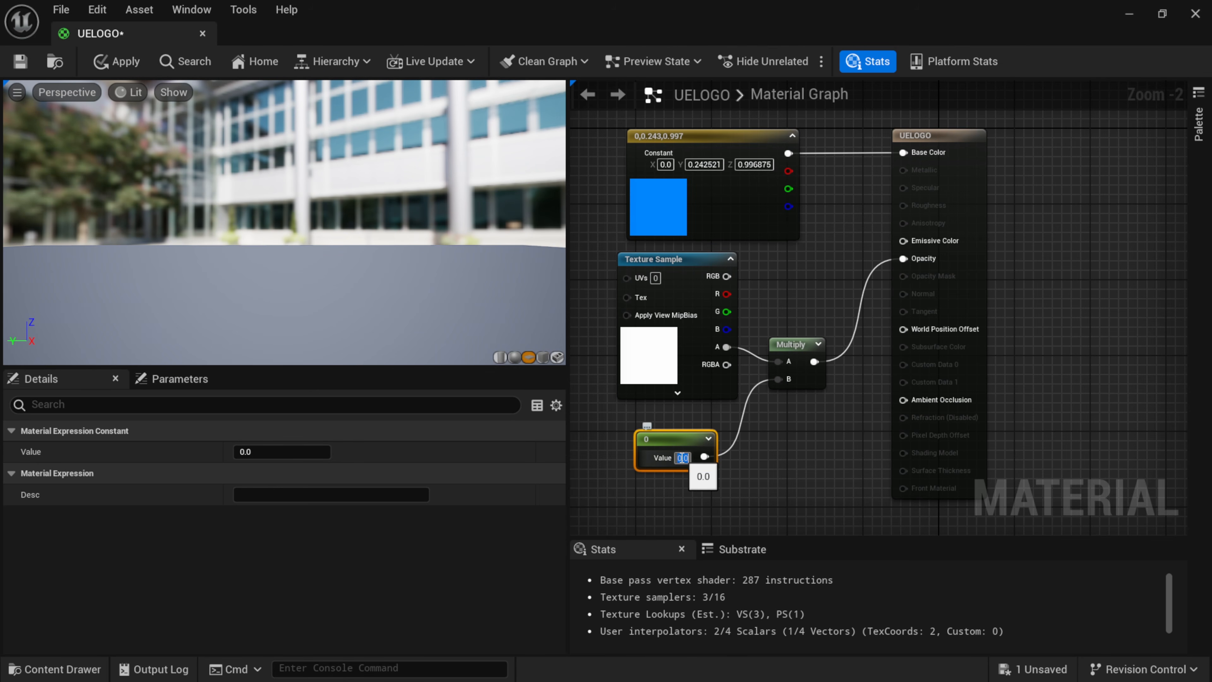
{"action": "type", "text": "1"}
{"action": "key", "text": "Return"}
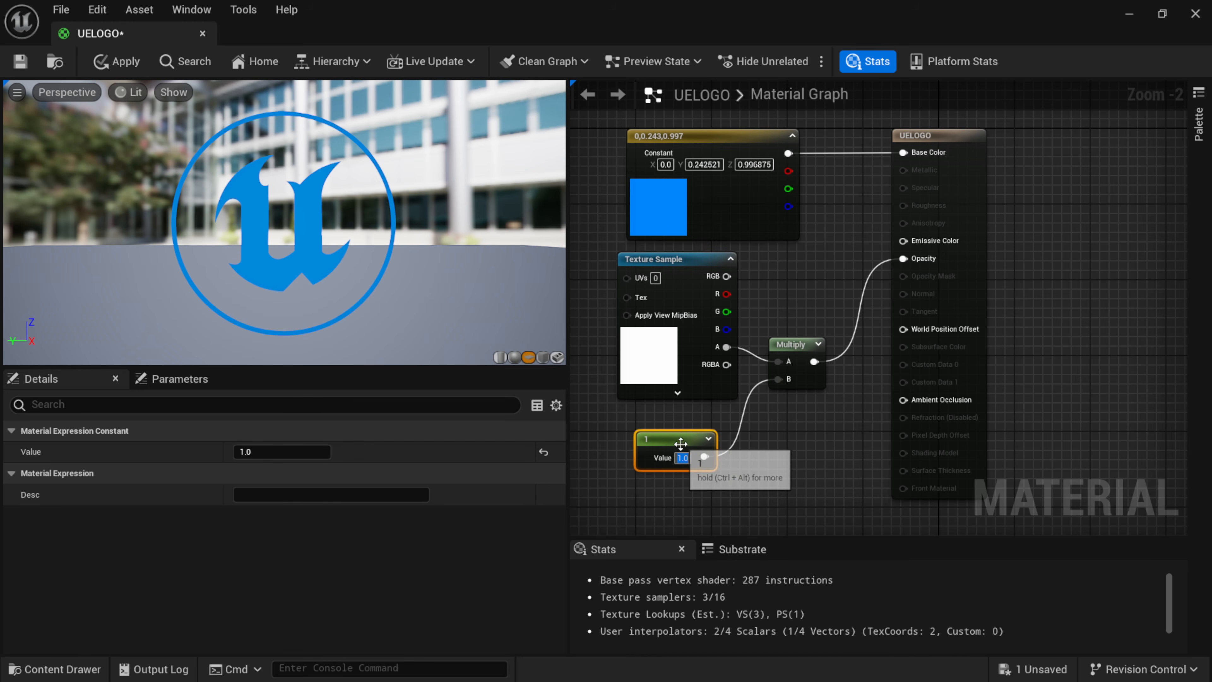
Convert the Constant node feeding the Multiply node into a parameter named Logo Opacity and place it just below the Texture Sample.
{"action": "left_click_drag", "start_coordinate": [677, 444], "coordinate": [669, 441]}
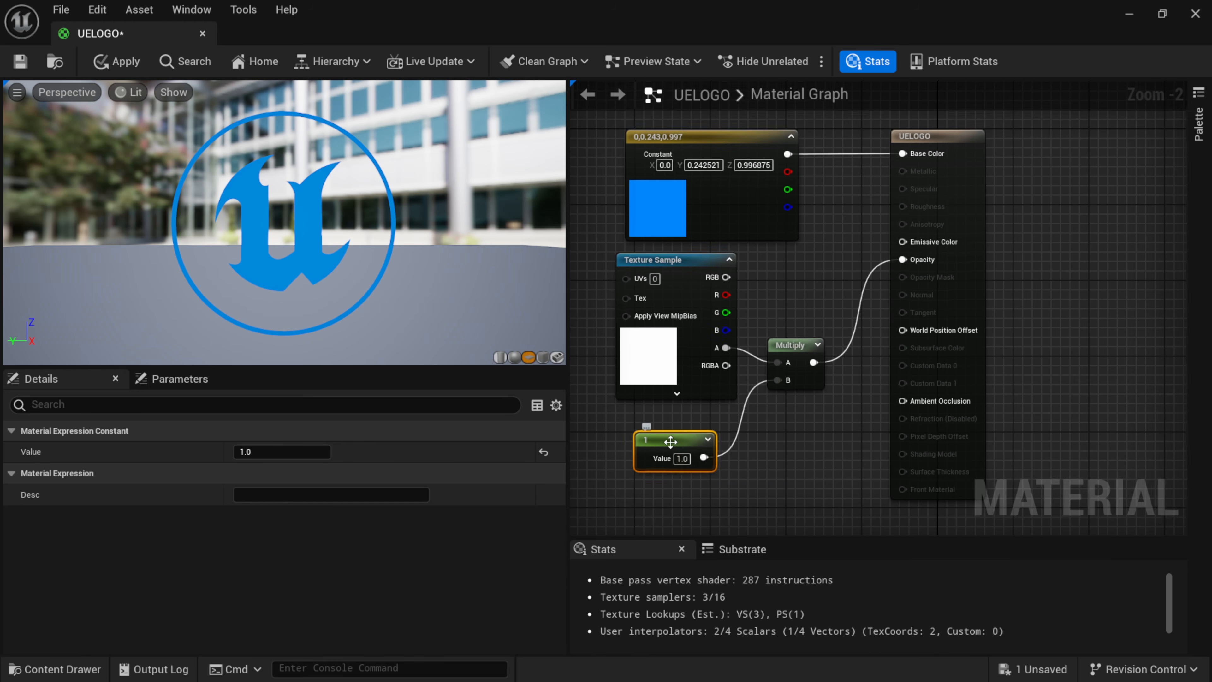
{"action": "right_click", "coordinate": [675, 440]}
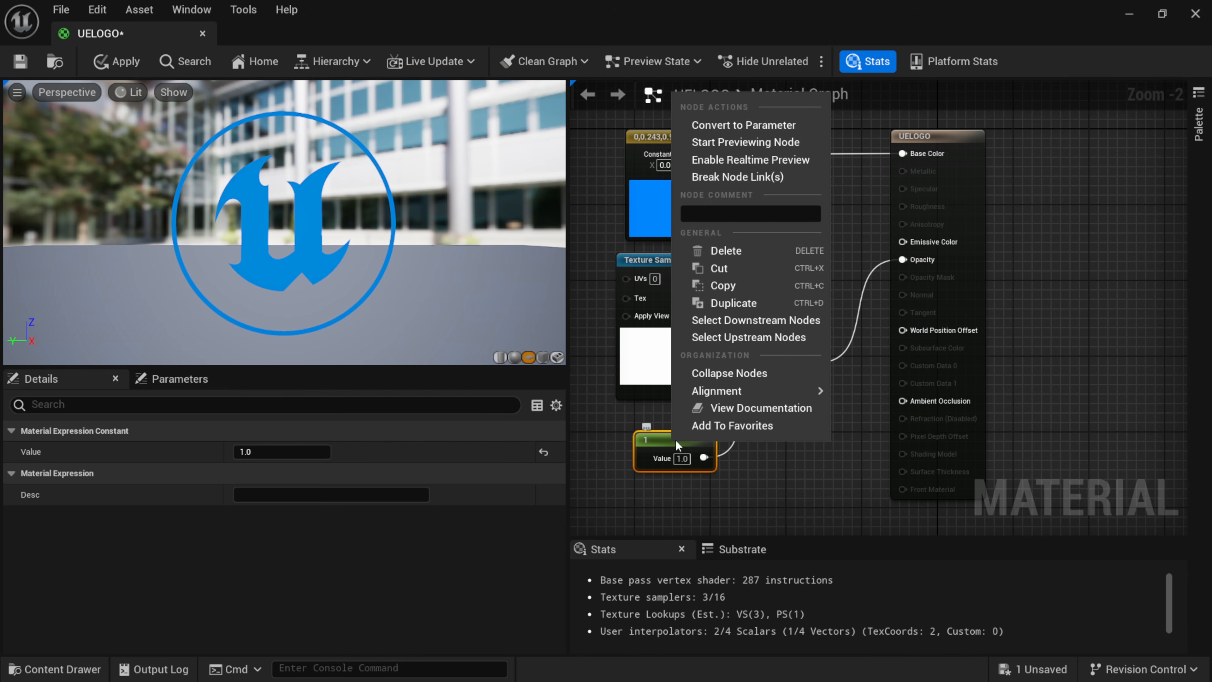
{"action": "left_click", "coordinate": [732, 125]}
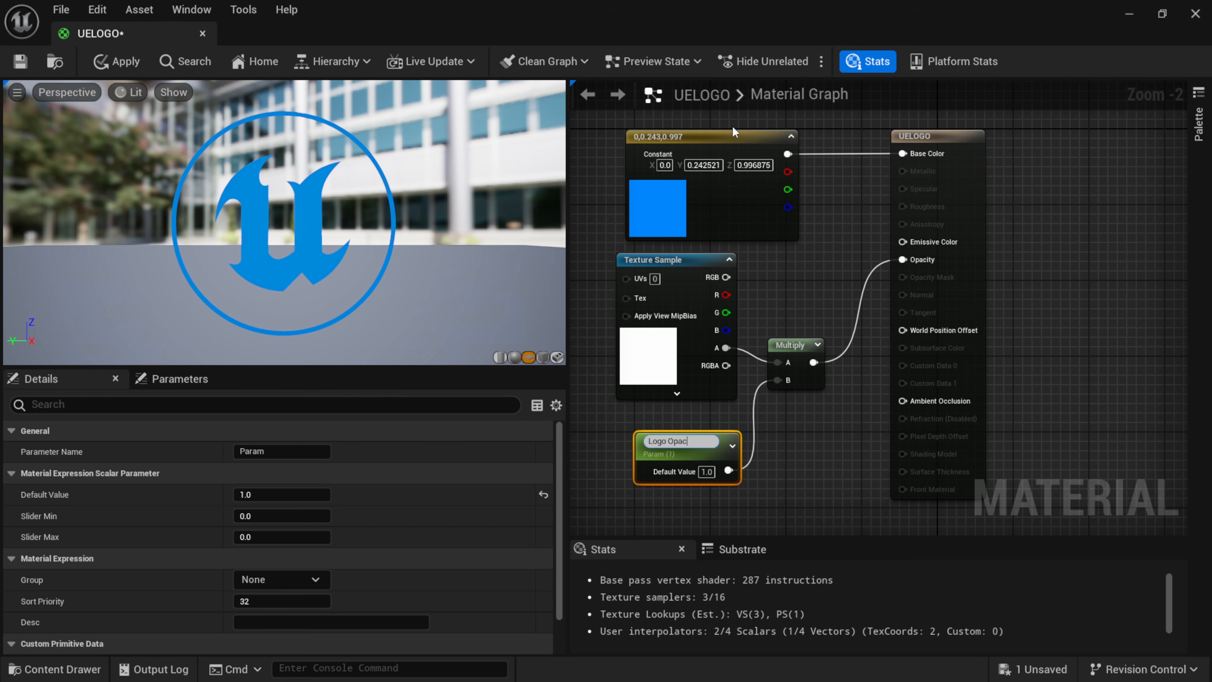
{"action": "key", "text": "Return"}
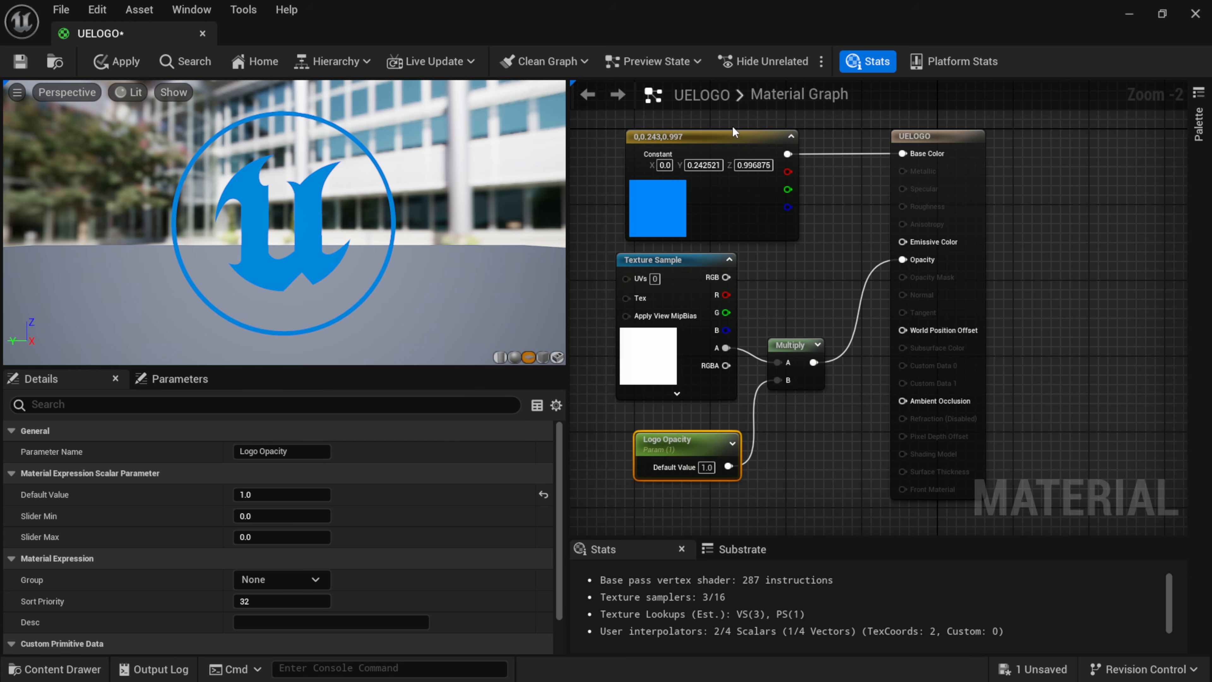
{"action": "mouse_move", "coordinate": [711, 450]}
{"action": "left_mouse_down"}
{"action": "mouse_move", "coordinate": [704, 426]}
{"action": "mouse_move", "coordinate": [686, 427]}
{"action": "mouse_move", "coordinate": [716, 427]}
{"action": "mouse_move", "coordinate": [683, 439]}
{"action": "mouse_move", "coordinate": [697, 435]}
{"action": "left_mouse_up"}
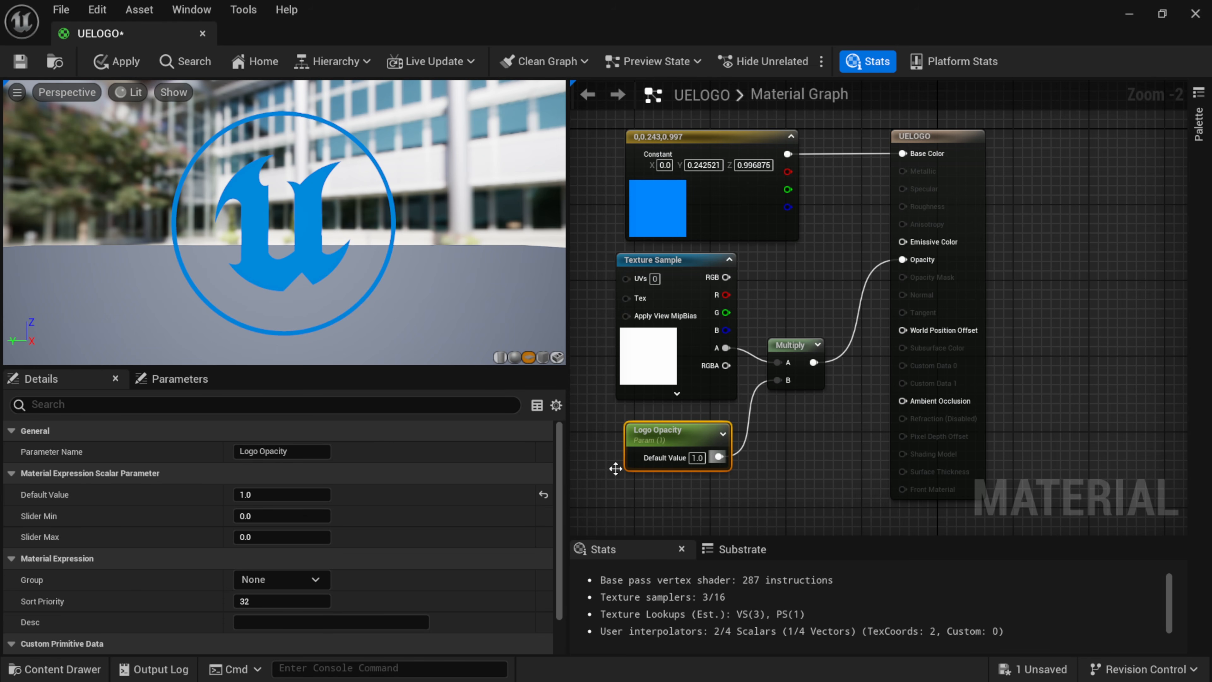
Save the UELOGO material and close its editor.
{"action": "left_click", "coordinate": [20, 61]}
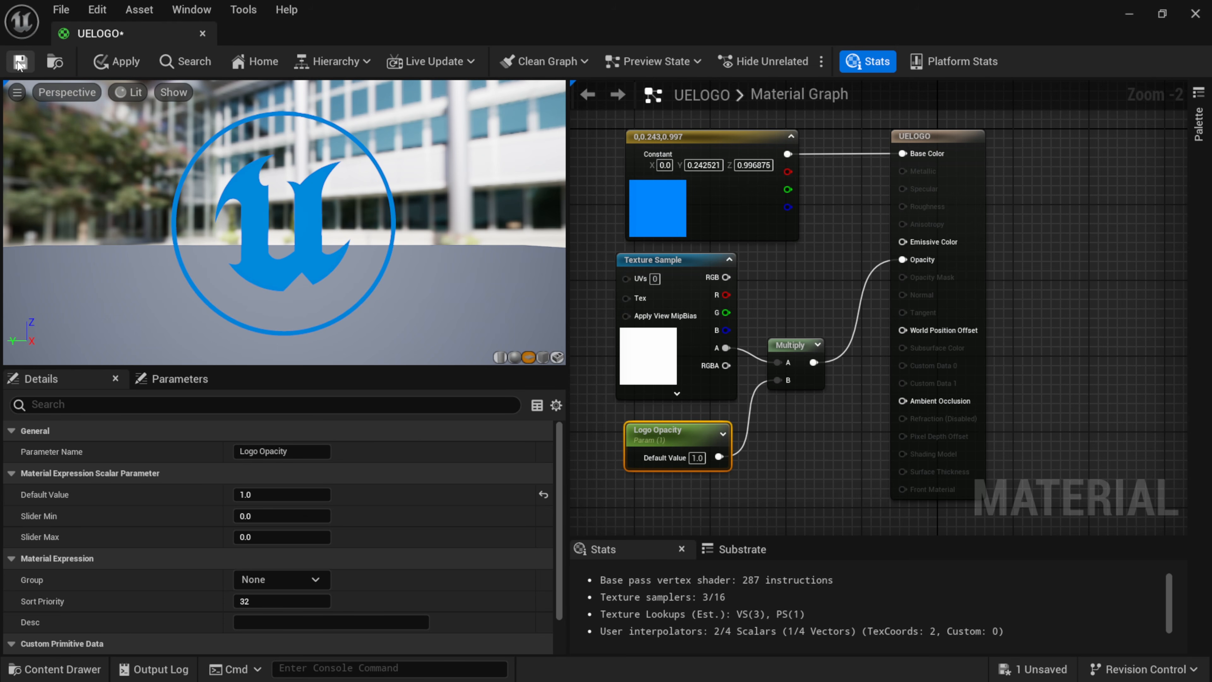
{"action": "left_click", "coordinate": [1198, 14]}
{"action": "left_click", "coordinate": [640, 576]}
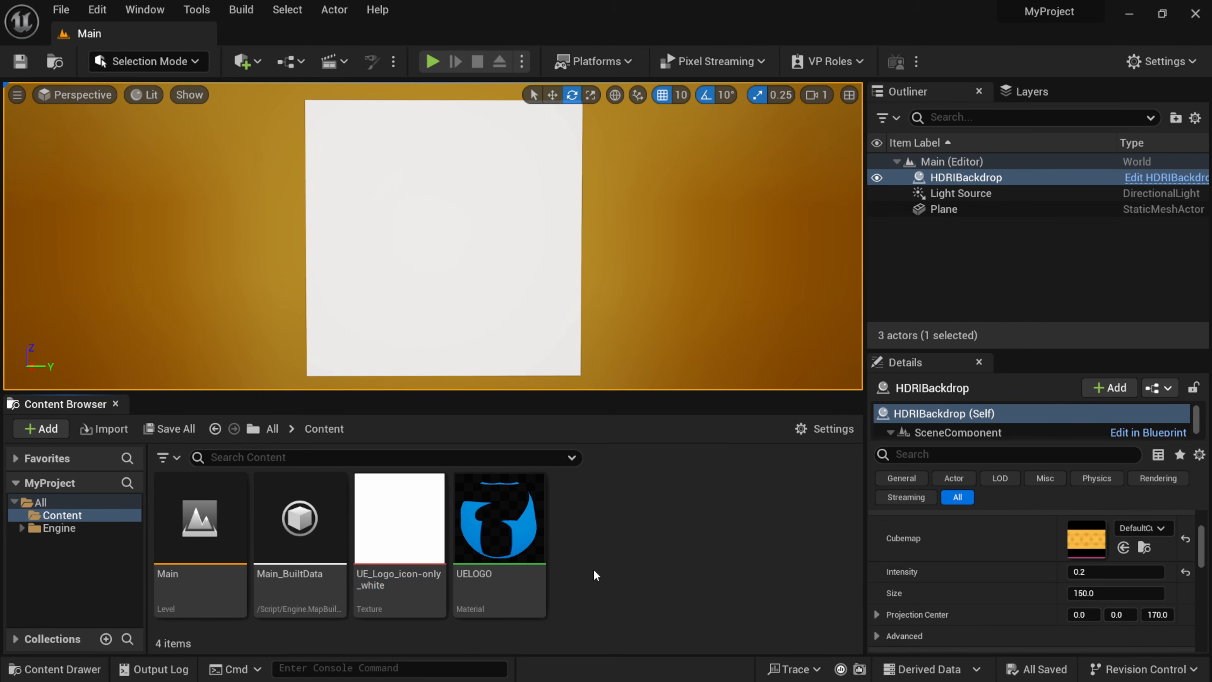
Create a material instance of UELOGO named UELOGO_Inst and apply it to the plane in the level.
{"action": "right_click", "coordinate": [508, 550]}
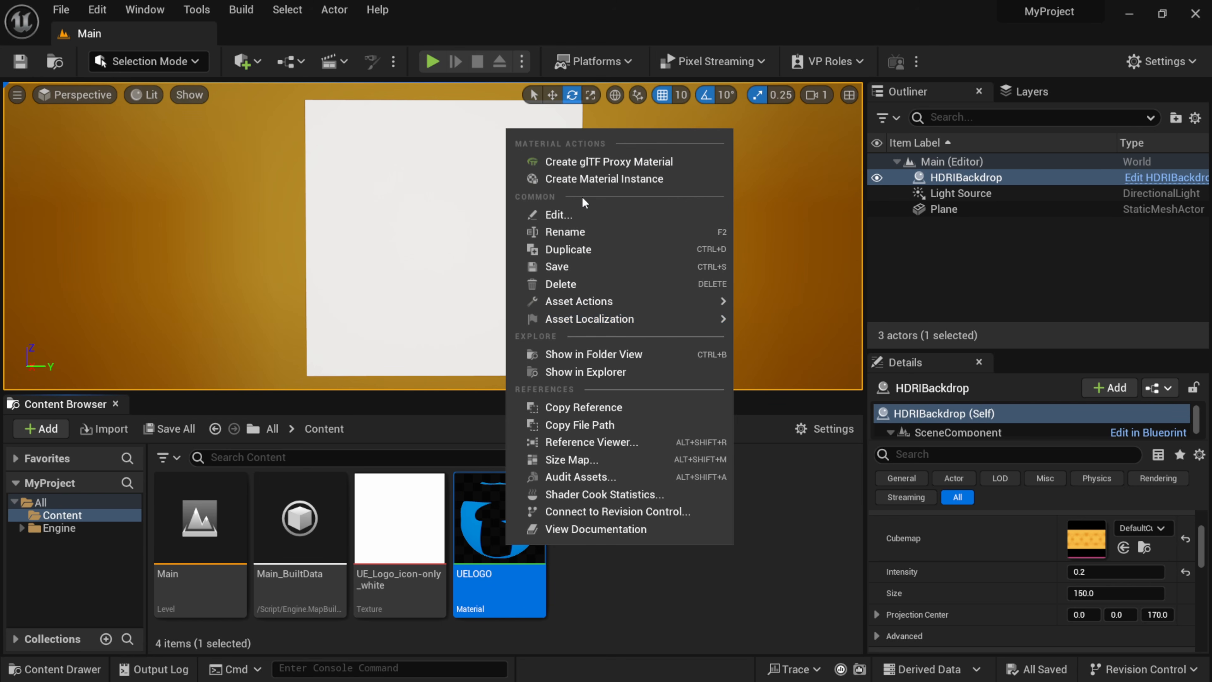
{"action": "left_click", "coordinate": [616, 180]}
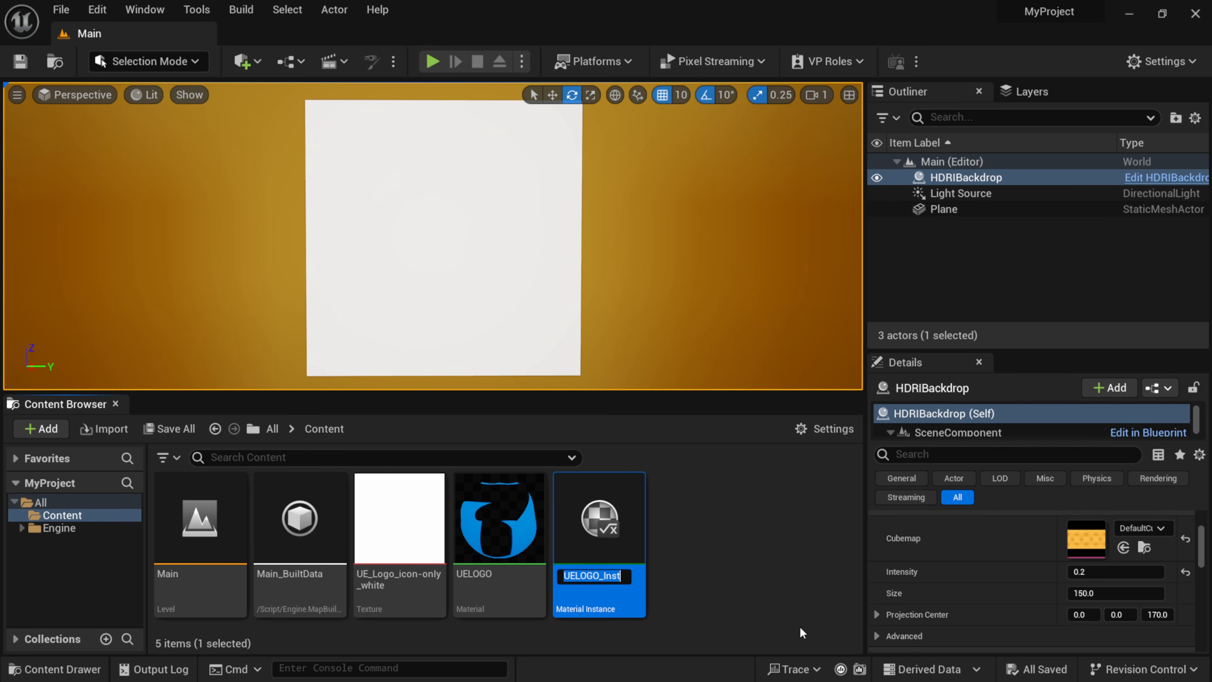
{"action": "key", "text": "Return"}
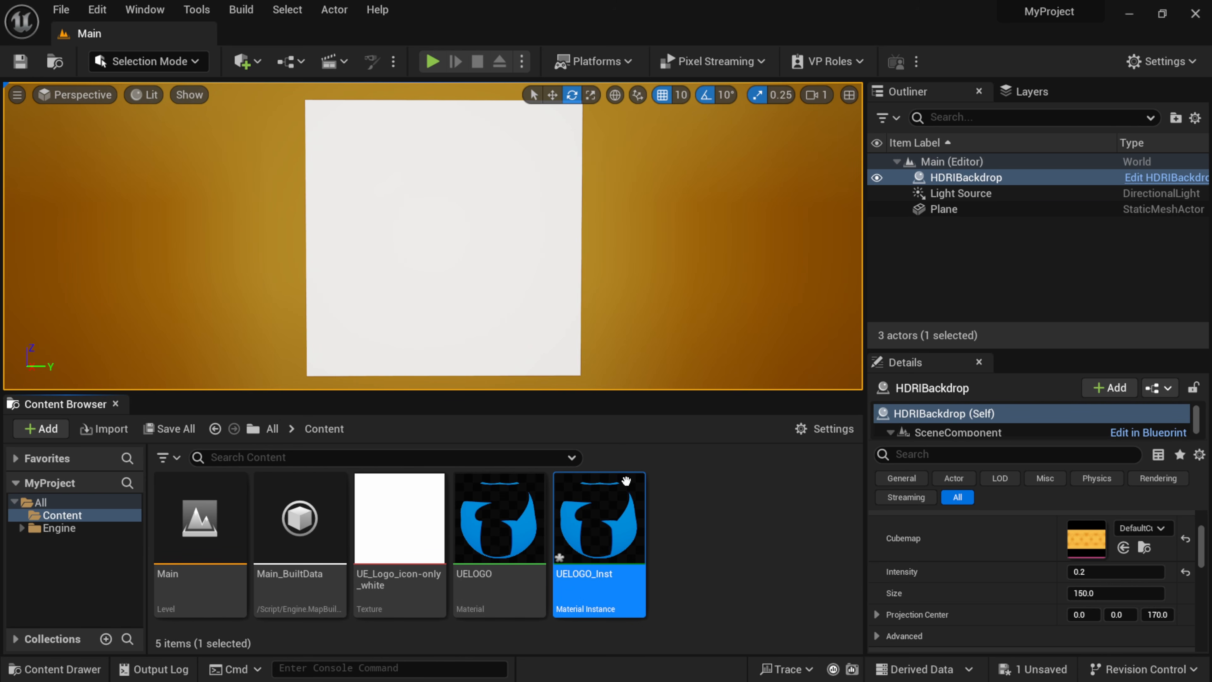
{"action": "left_click_drag", "start_coordinate": [620, 548], "coordinate": [413, 222]}
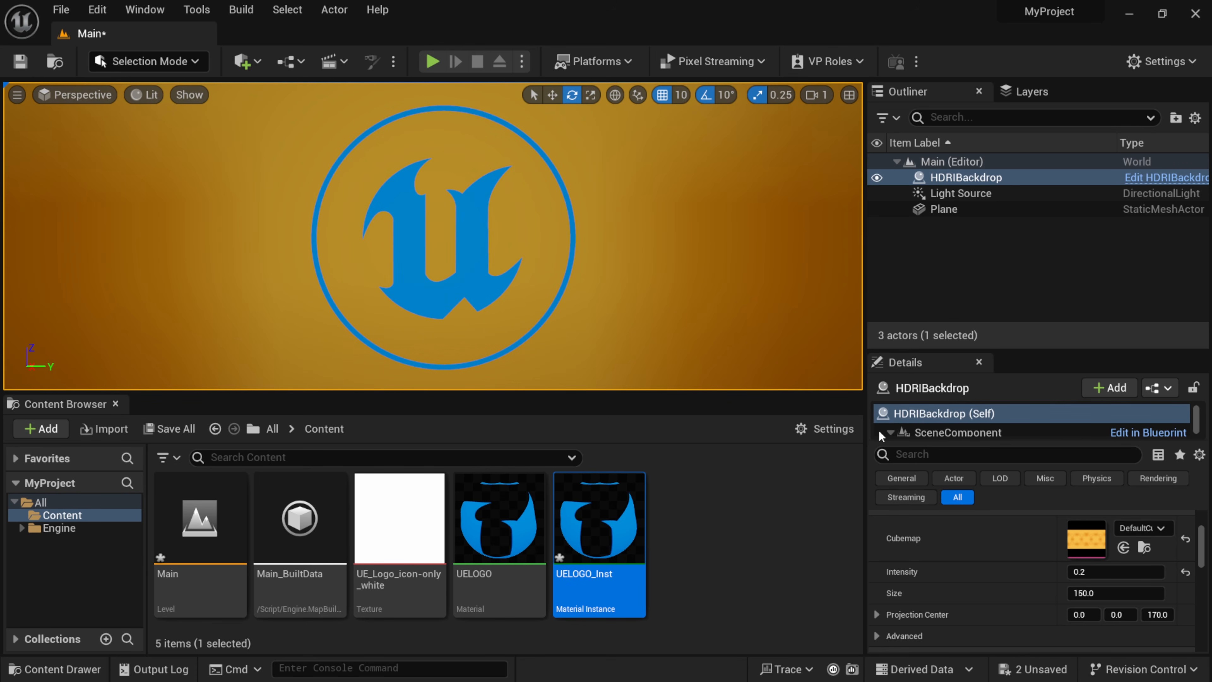
Try different Logo Opacity override values in UELOGO_Inst, restoring the value to 1 and disabling the override before closing the instance.
{"action": "double_click", "coordinate": [612, 532]}
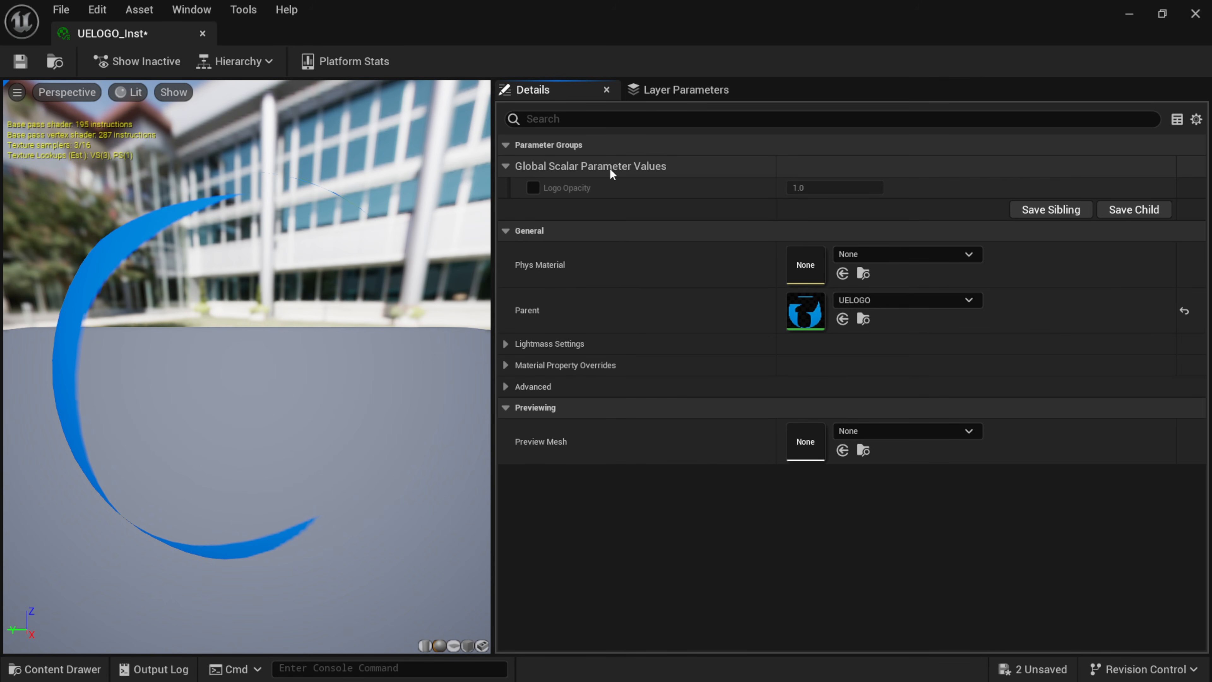
{"action": "left_click", "coordinate": [534, 188]}
{"action": "mouse_move", "coordinate": [826, 185]}
{"action": "left_mouse_down"}
{"action": "mouse_move", "coordinate": [523, 466]}
{"action": "mouse_move", "coordinate": [658, 395]}
{"action": "mouse_move", "coordinate": [811, 187]}
{"action": "mouse_move", "coordinate": [783, 188]}
{"action": "mouse_move", "coordinate": [821, 187]}
{"action": "mouse_move", "coordinate": [766, 187]}
{"action": "mouse_move", "coordinate": [859, 188]}
{"action": "mouse_move", "coordinate": [768, 188]}
{"action": "mouse_move", "coordinate": [812, 187]}
{"action": "left_mouse_up"}
{"action": "left_click_drag", "start_coordinate": [819, 188], "coordinate": [841, 189]}
{"action": "left_click", "coordinate": [819, 190]}
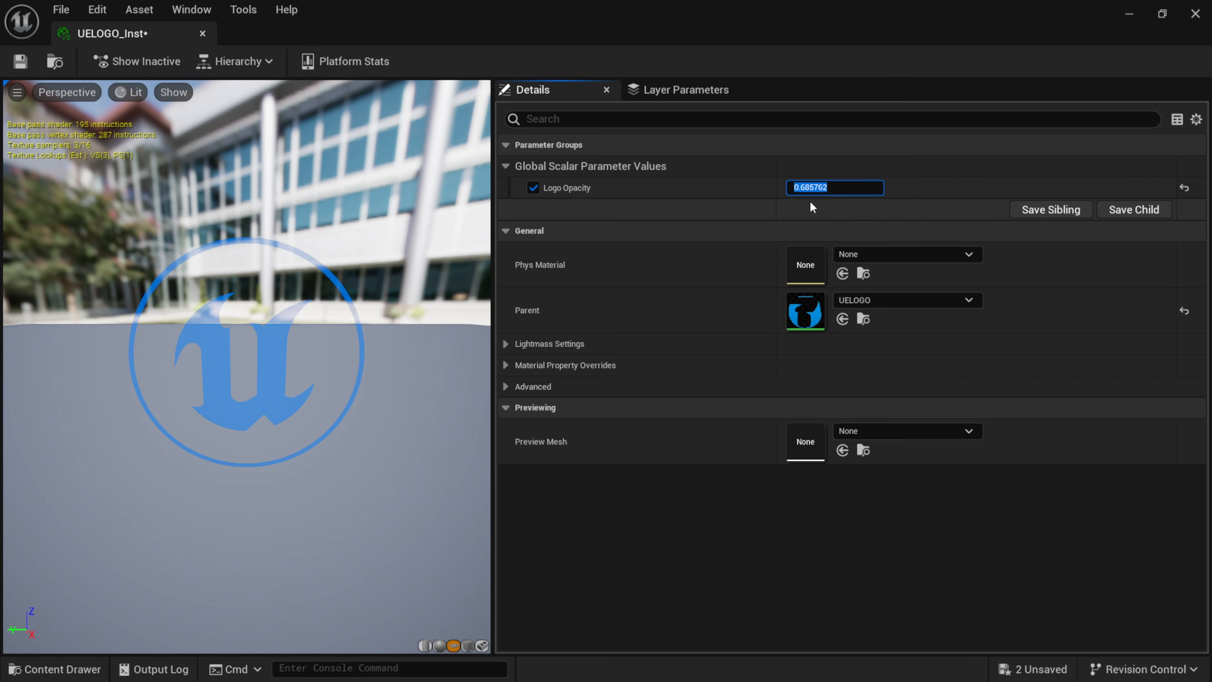
{"action": "type", "text": "1"}
{"action": "key", "text": "Return"}
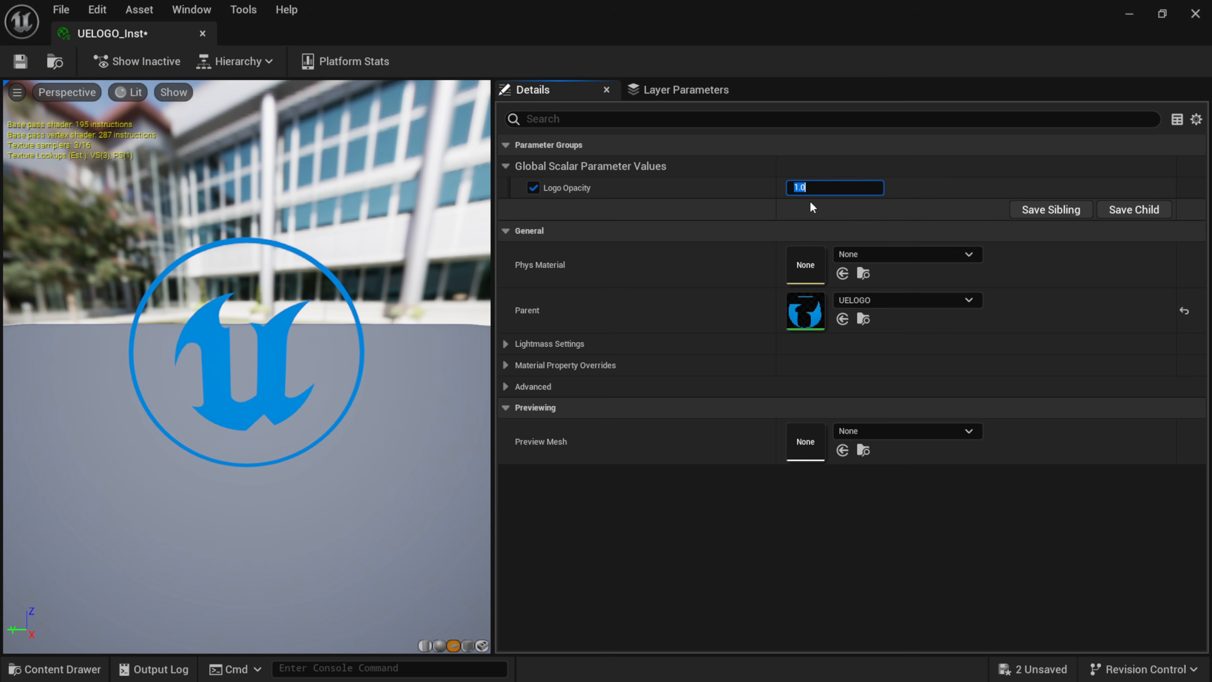
{"action": "left_click", "coordinate": [534, 188]}
{"action": "left_click", "coordinate": [1195, 13]}
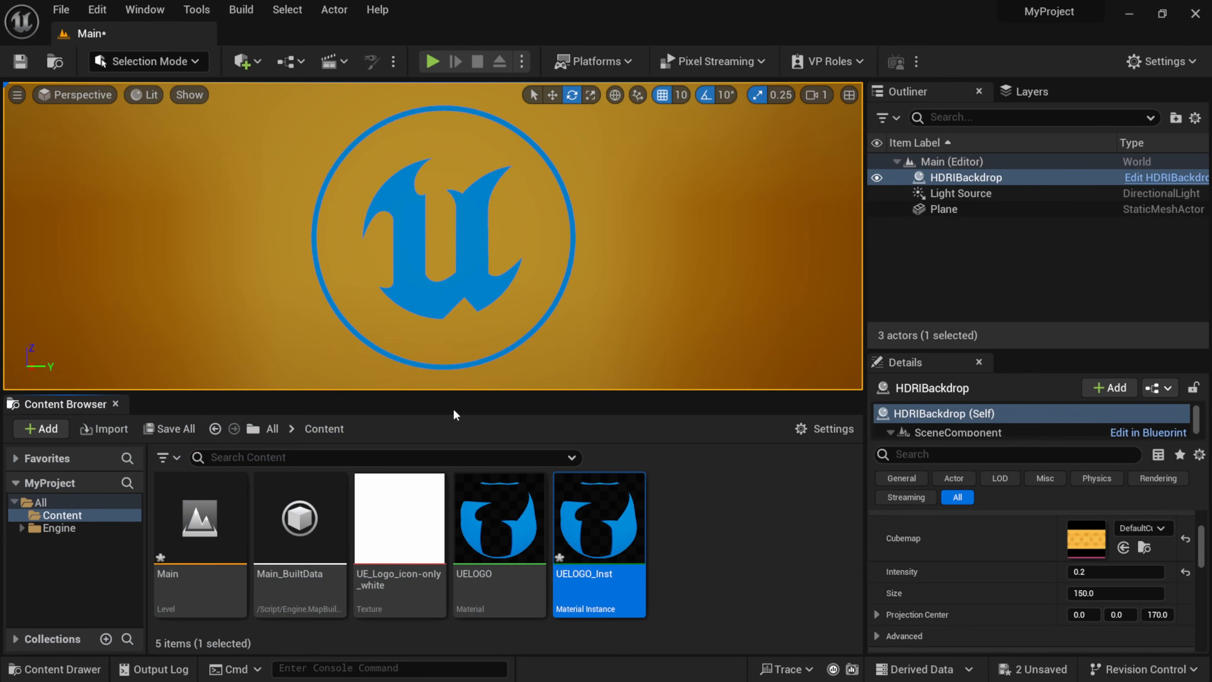
Add a level sequence to the level and save it as NewLevelSequence in the Content folder.
{"action": "left_click", "coordinate": [336, 69]}
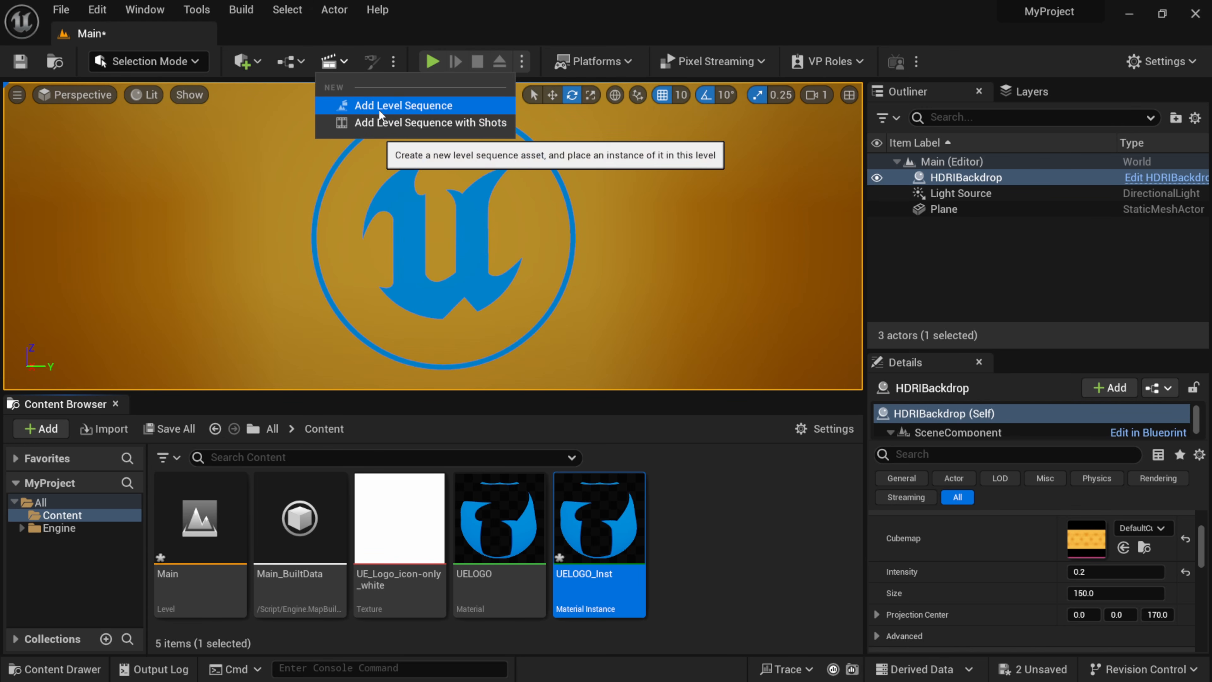
{"action": "left_click", "coordinate": [403, 106]}
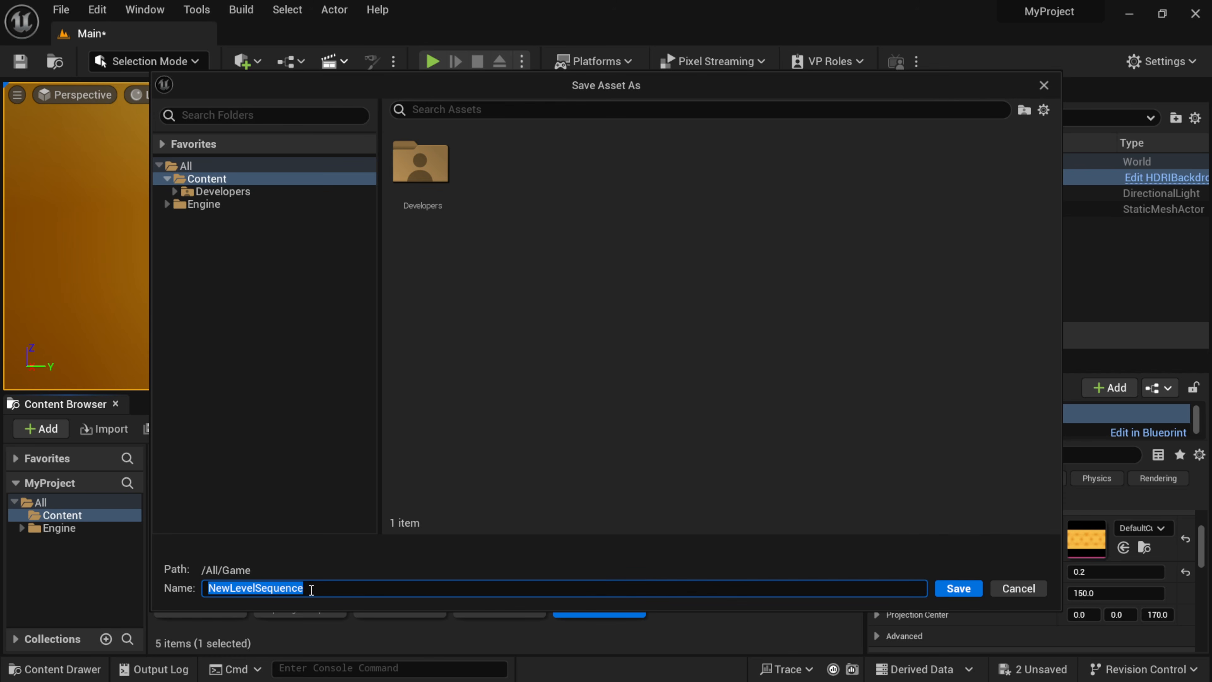
{"action": "left_click", "coordinate": [960, 589]}
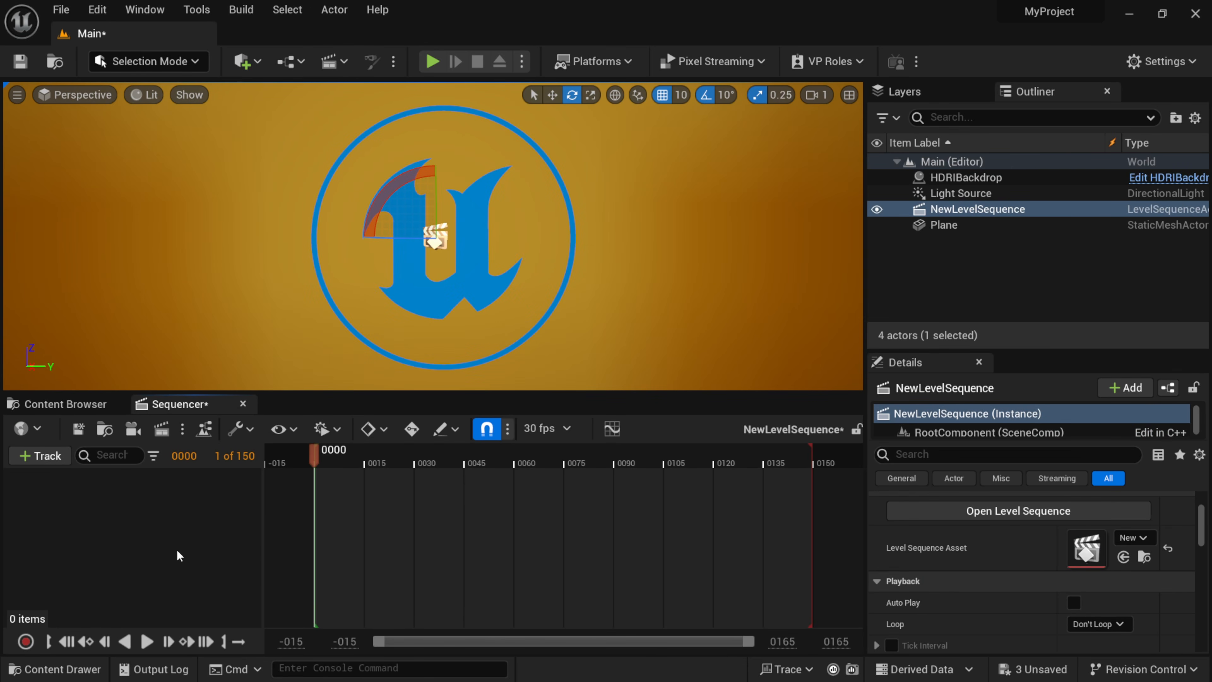
Rename the Plane actor as UE LOGO.
{"action": "left_click", "coordinate": [950, 227]}
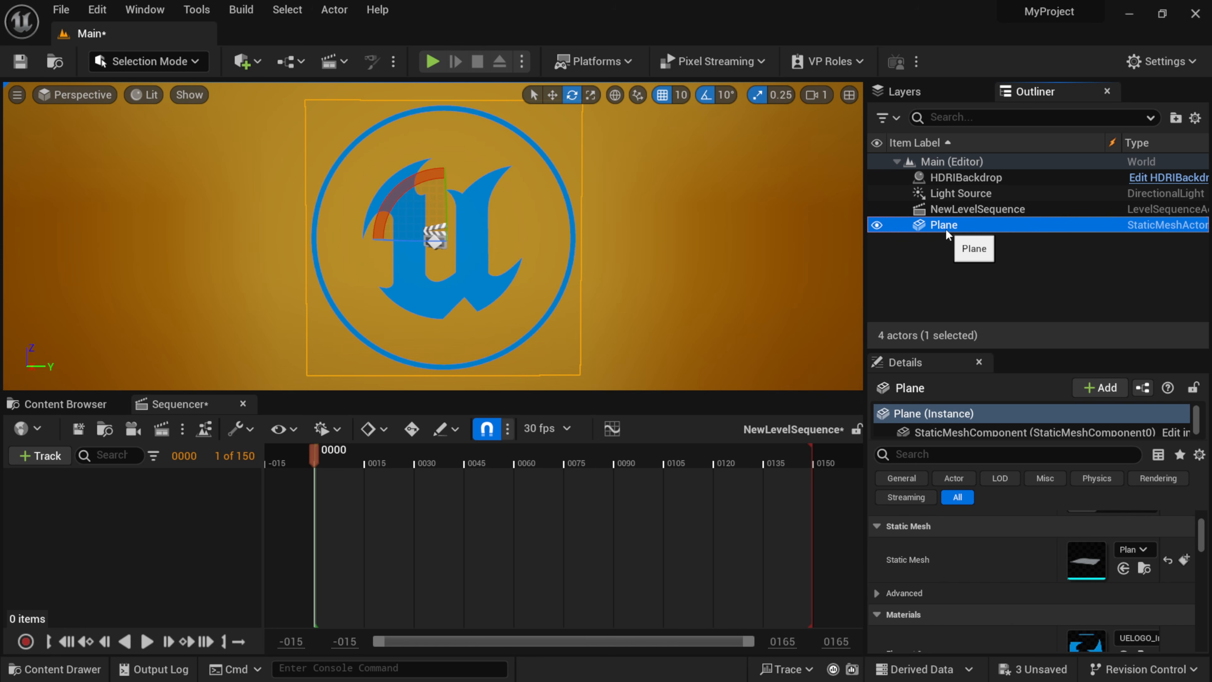
{"action": "left_click", "coordinate": [956, 229]}
{"action": "type", "text": "U"}
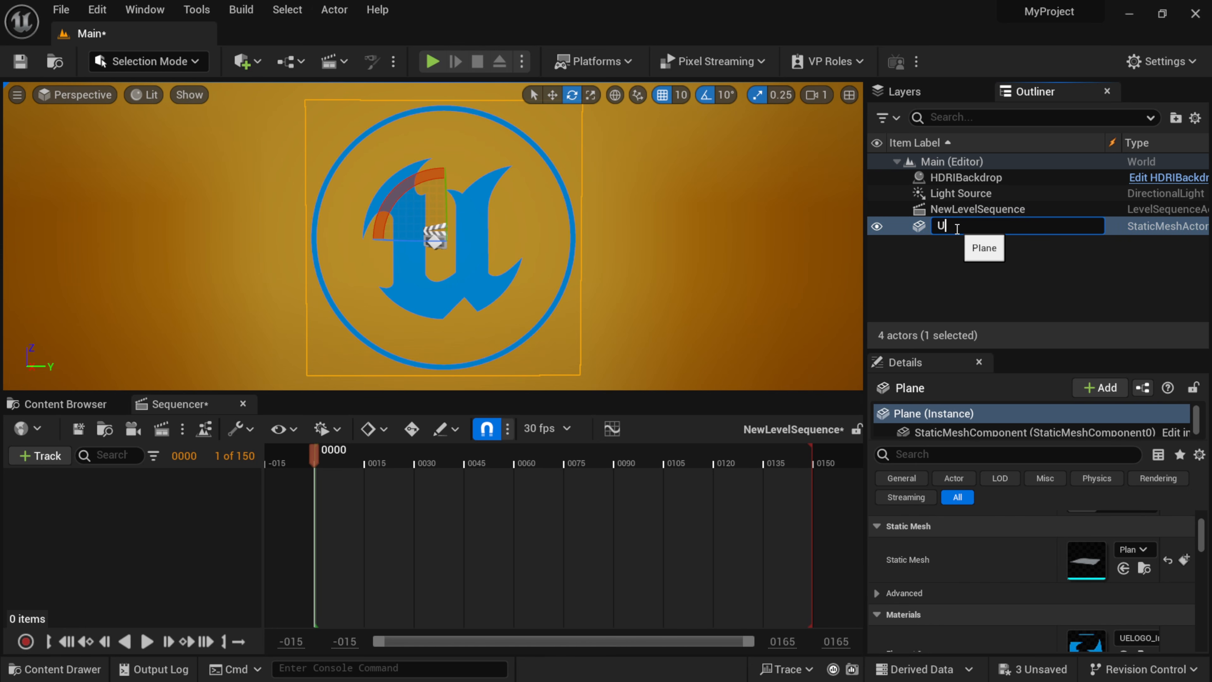
{"action": "type", "text": "E LOGO"}
{"action": "key", "text": "Return"}
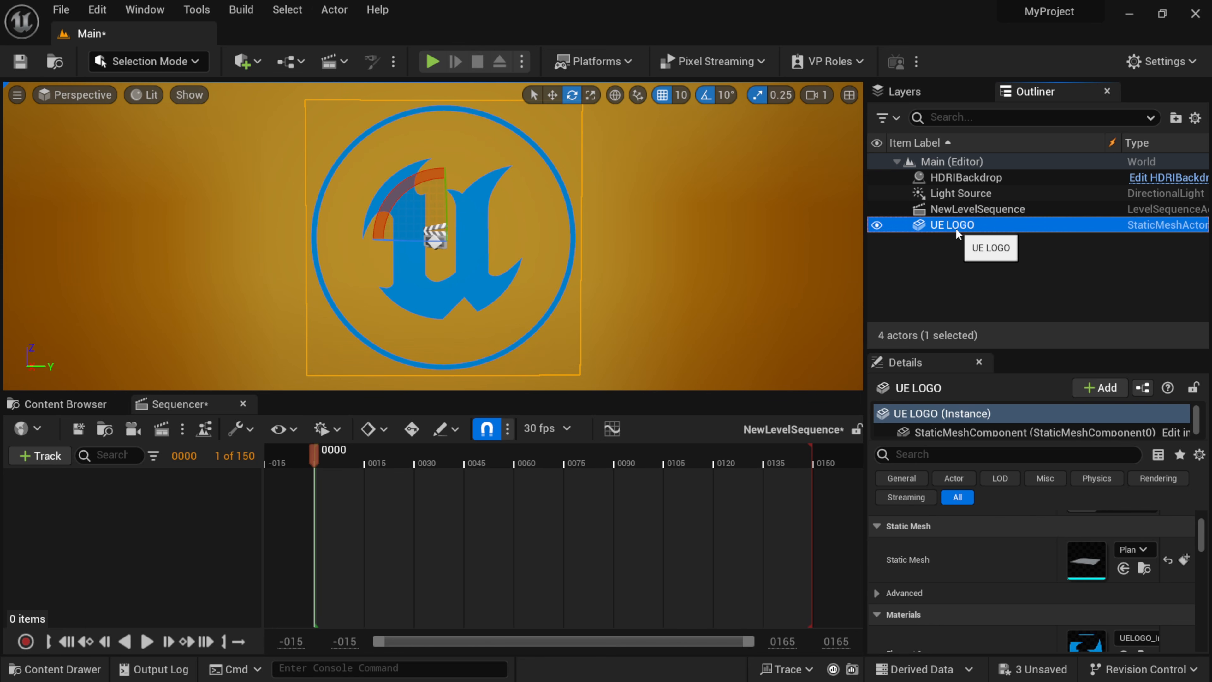
Add the UE LOGO actor to the level sequence, including its StaticMeshComponent0 component.
{"action": "left_click_drag", "start_coordinate": [967, 230], "coordinate": [118, 520]}
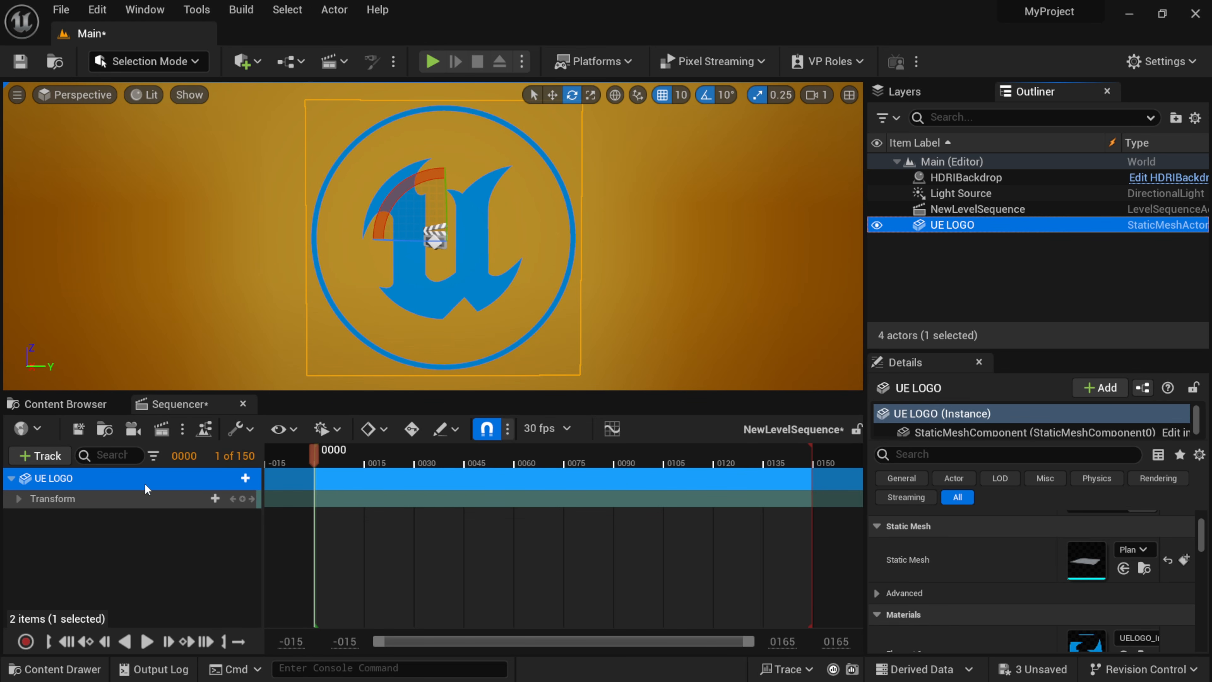
{"action": "left_click", "coordinate": [246, 479]}
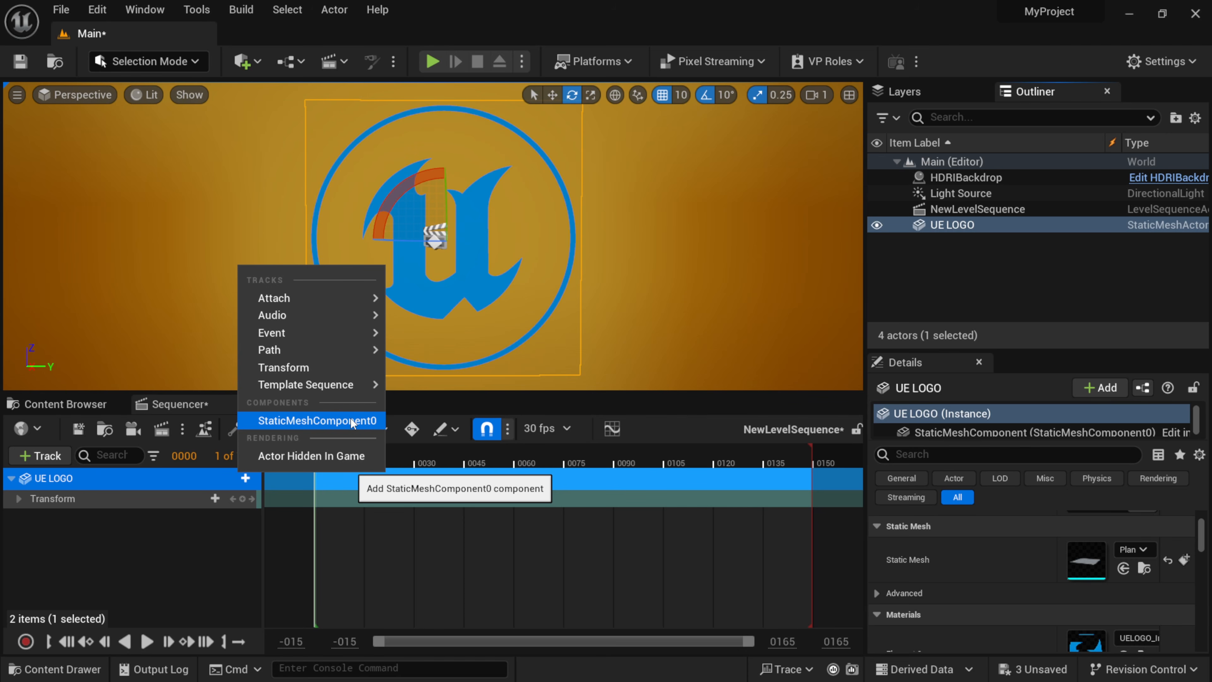
{"action": "left_click", "coordinate": [328, 422]}
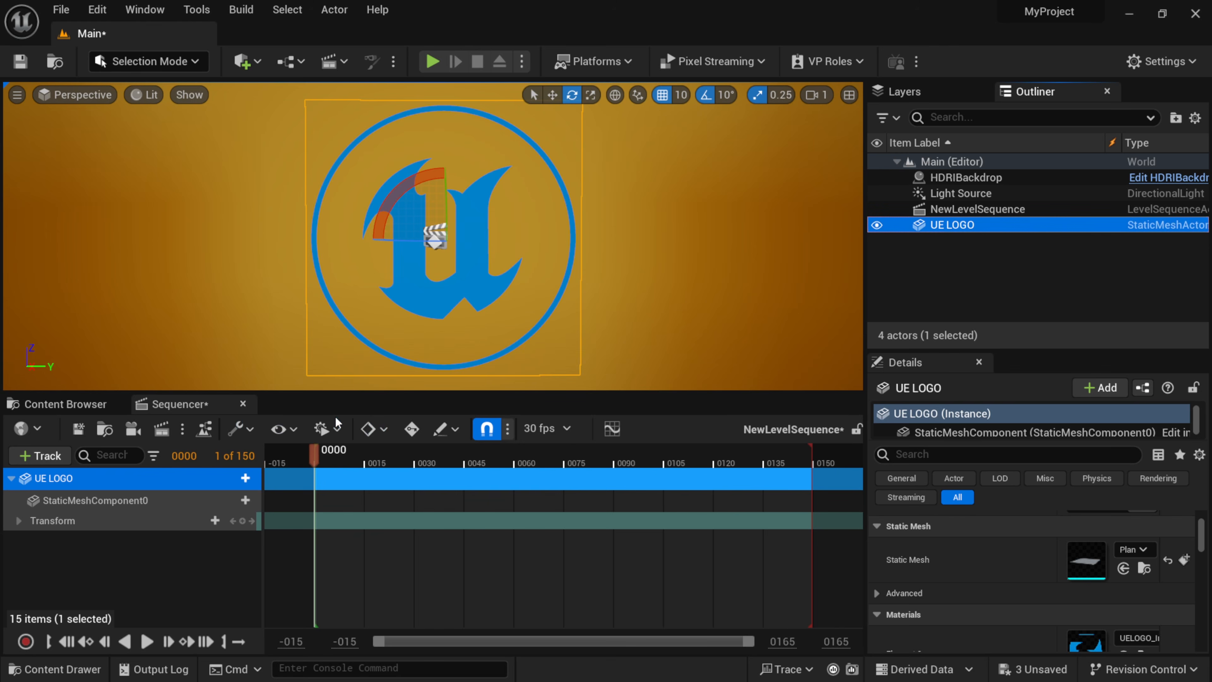
{"action": "left_click", "coordinate": [123, 501]}
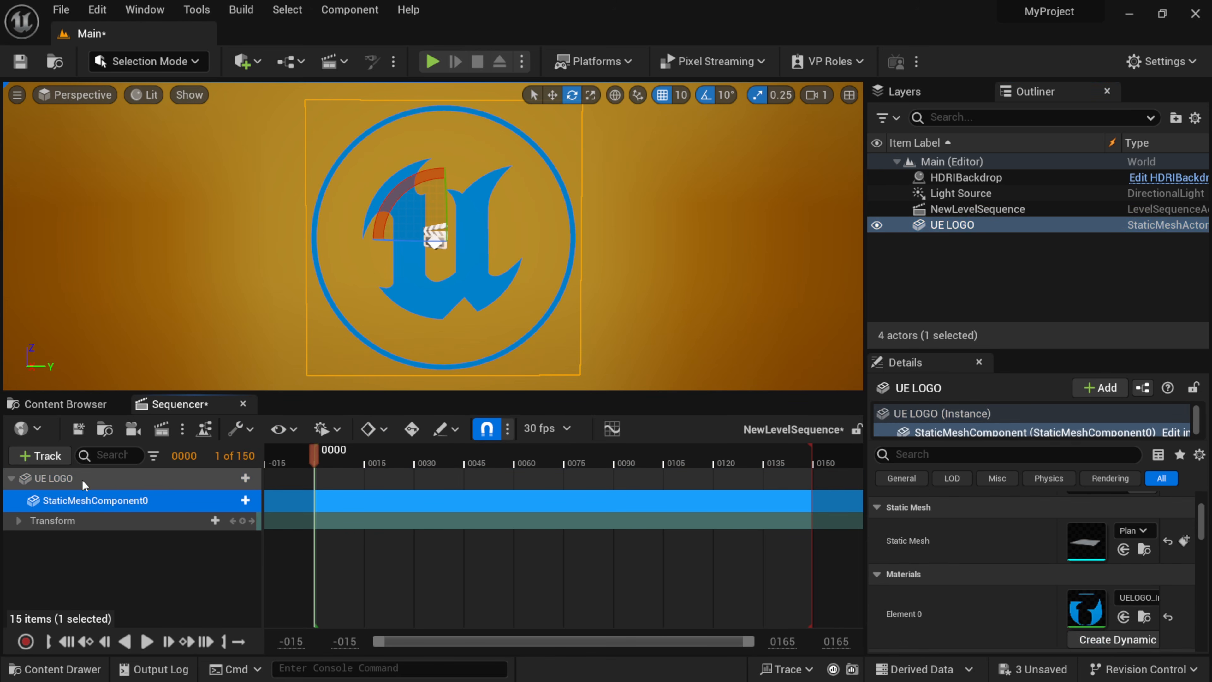
{"action": "left_click", "coordinate": [85, 481]}
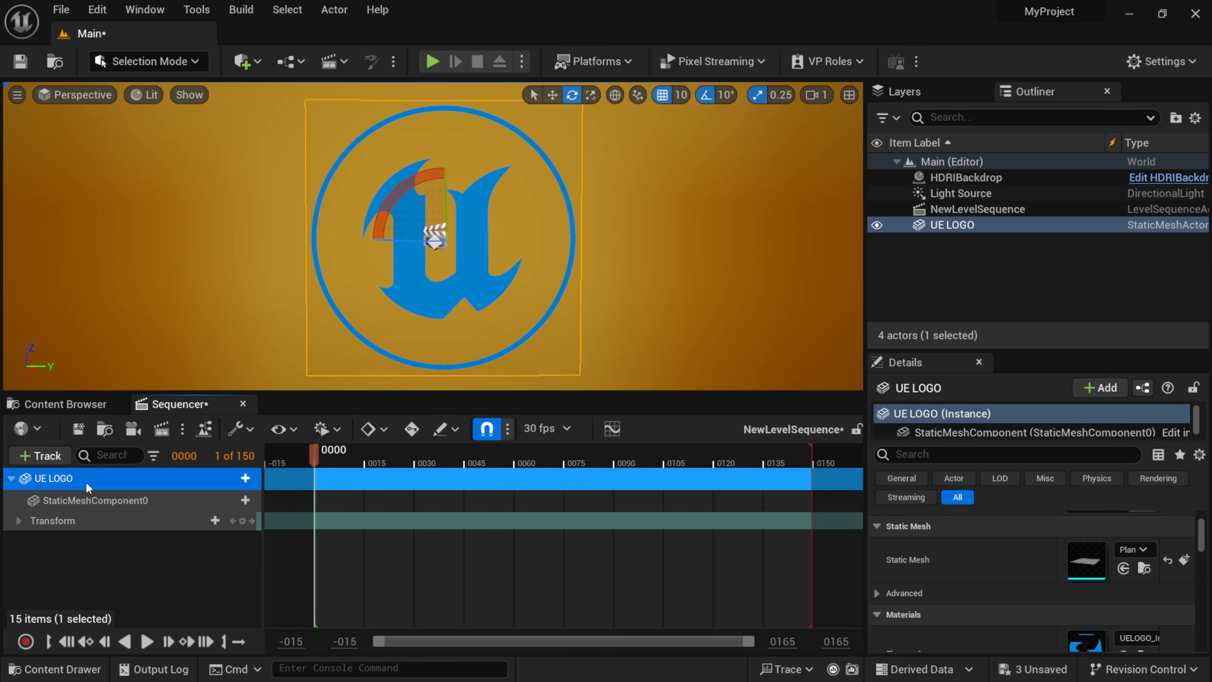
Check the UE LOGO actor's material slot and add an Element 0 material parameter track to StaticMeshComponent0 in the sequence.
{"action": "left_click", "coordinate": [246, 501]}
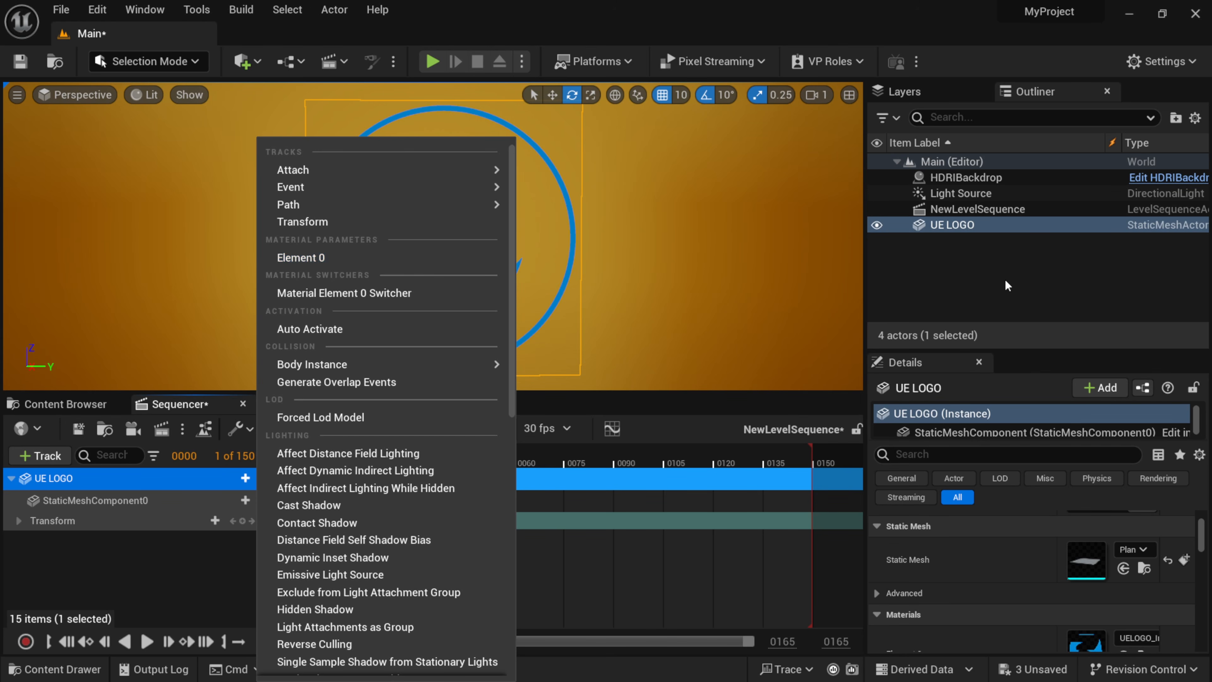
{"action": "left_click_drag", "start_coordinate": [1006, 352], "coordinate": [966, 238]}
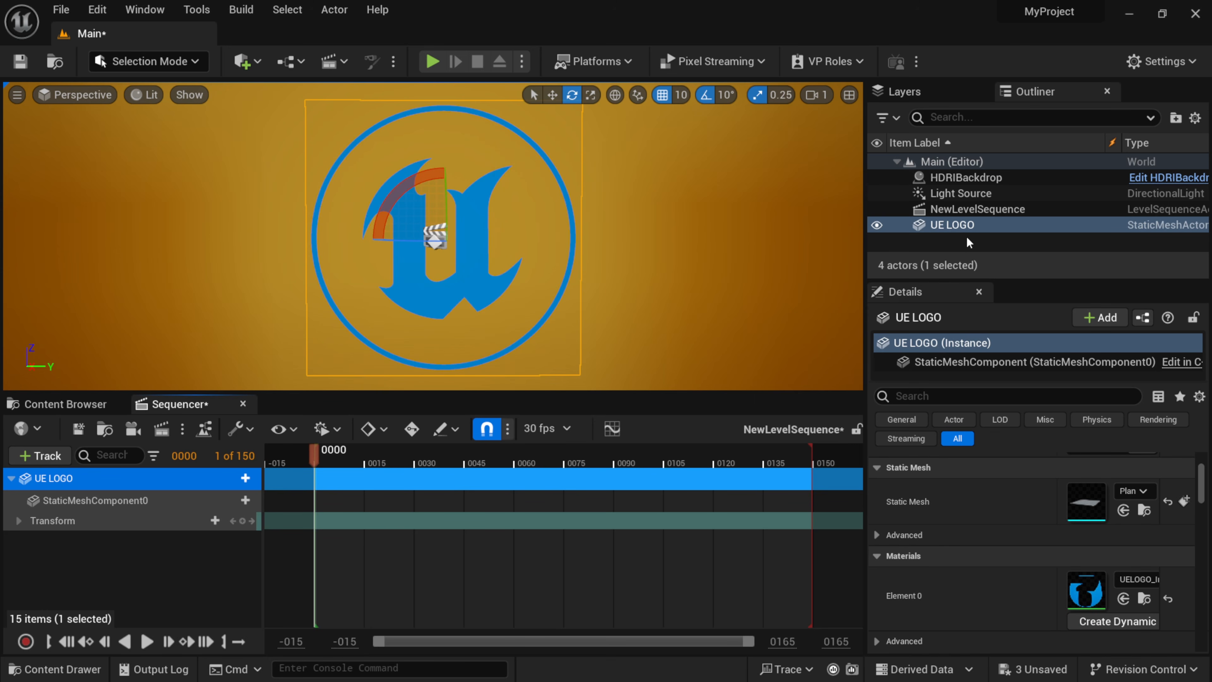
{"action": "left_click", "coordinate": [963, 224]}
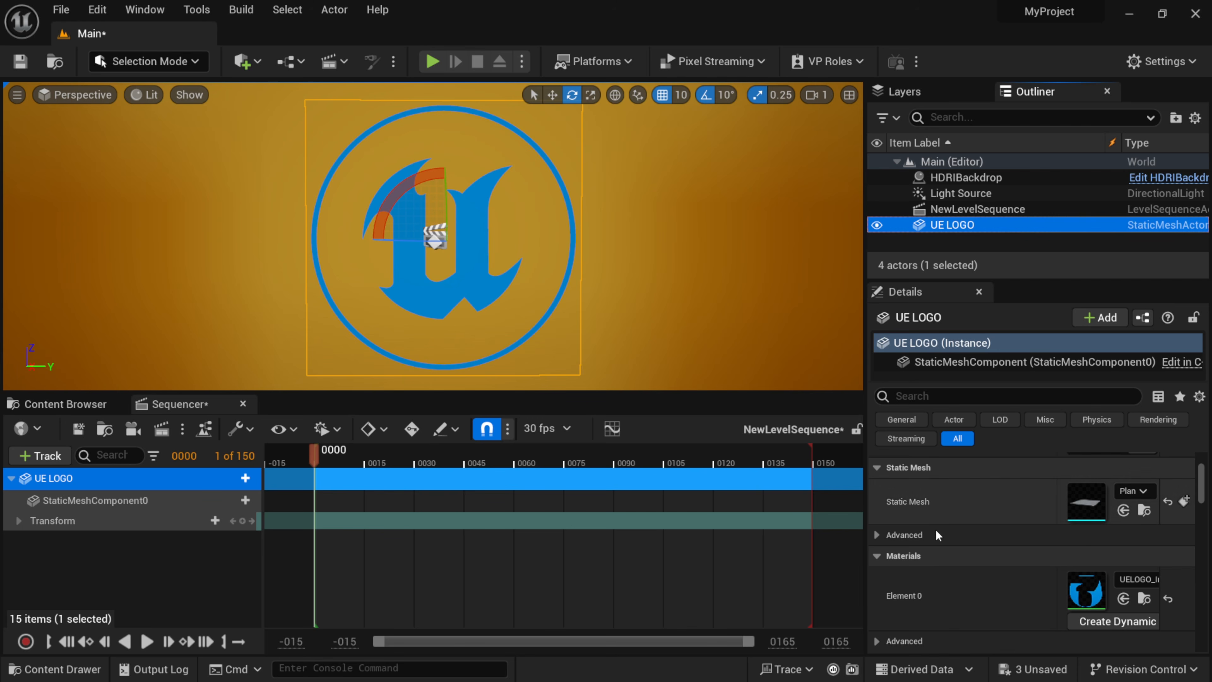
{"action": "scroll", "coordinate": [940, 585], "scroll_direction": "down", "scroll_amount": 1}
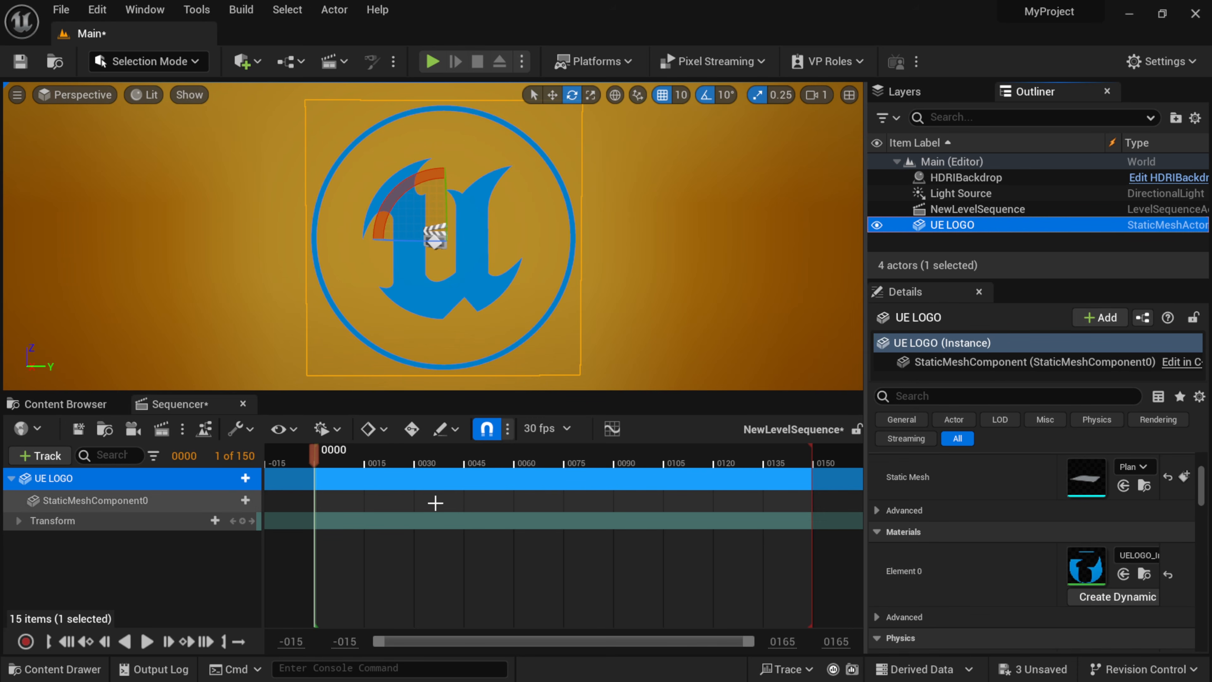
{"action": "left_click", "coordinate": [245, 501]}
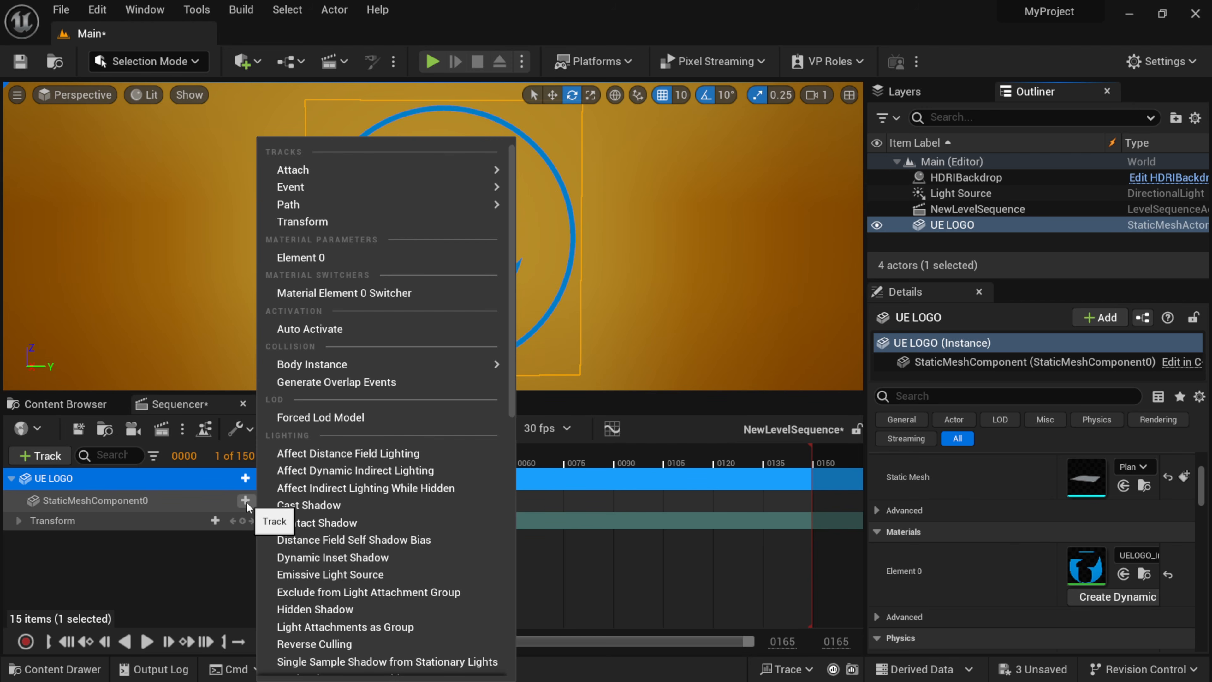
{"action": "left_click", "coordinate": [310, 258]}
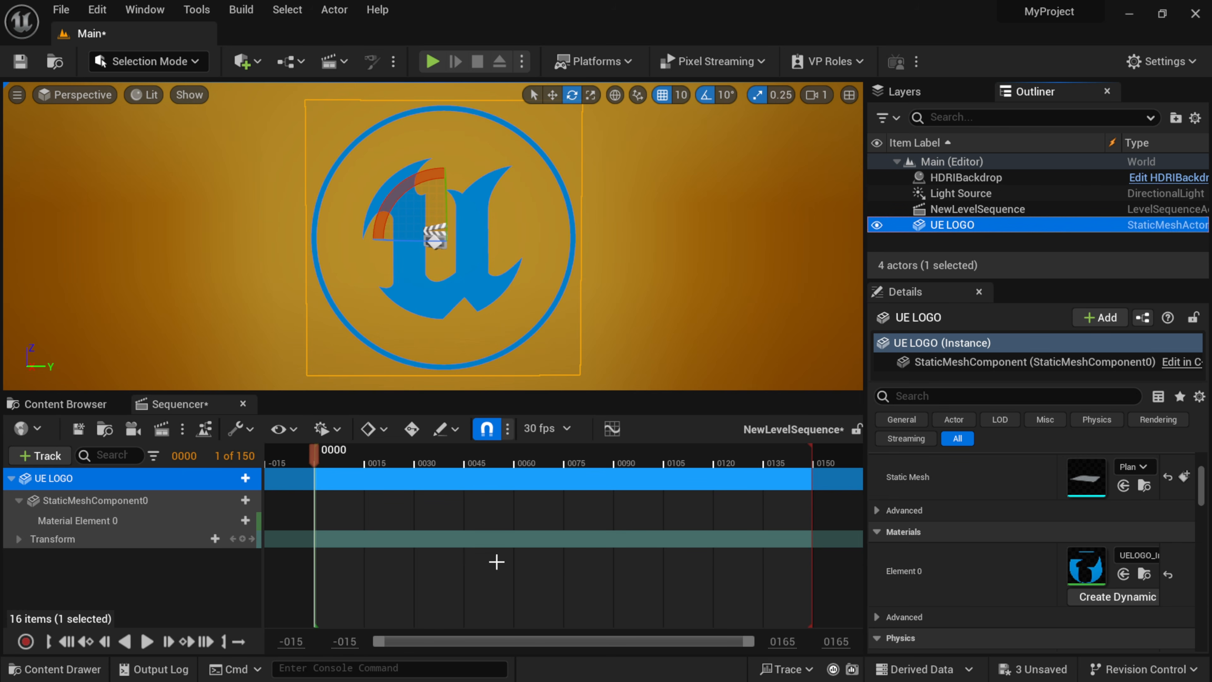
Add the Logo Opacity parameter to the Material Element 0 track at frame 0.
{"action": "left_click", "coordinate": [104, 522]}
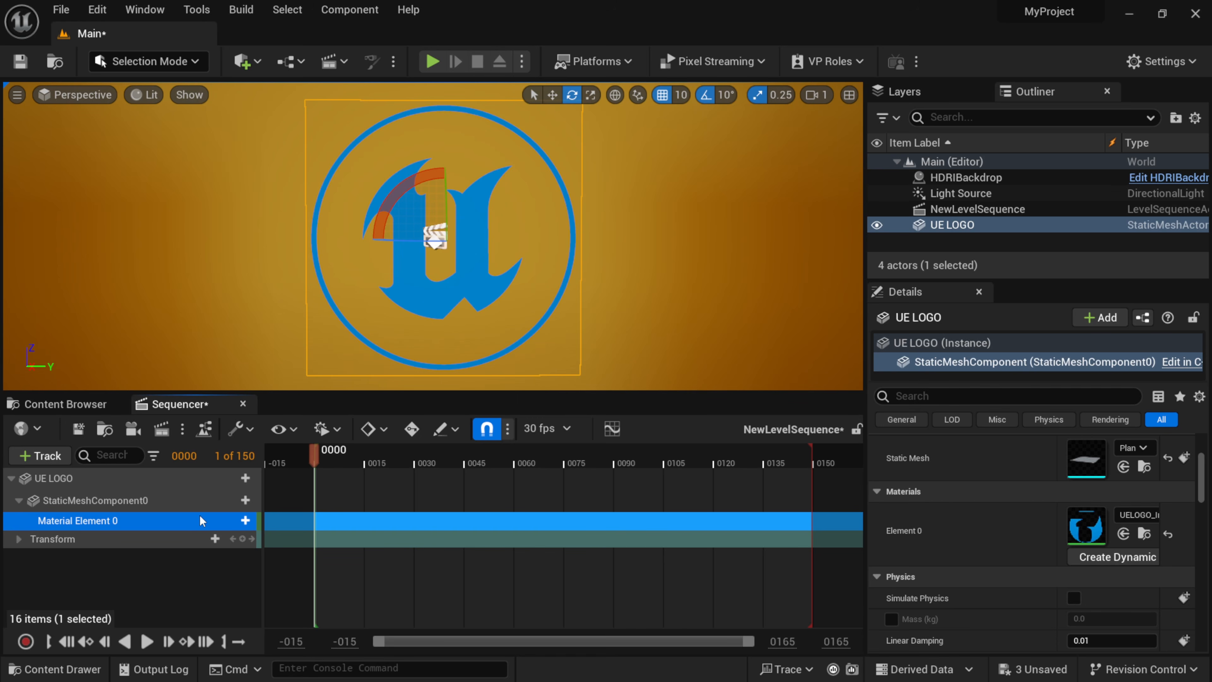
{"action": "left_click", "coordinate": [245, 521]}
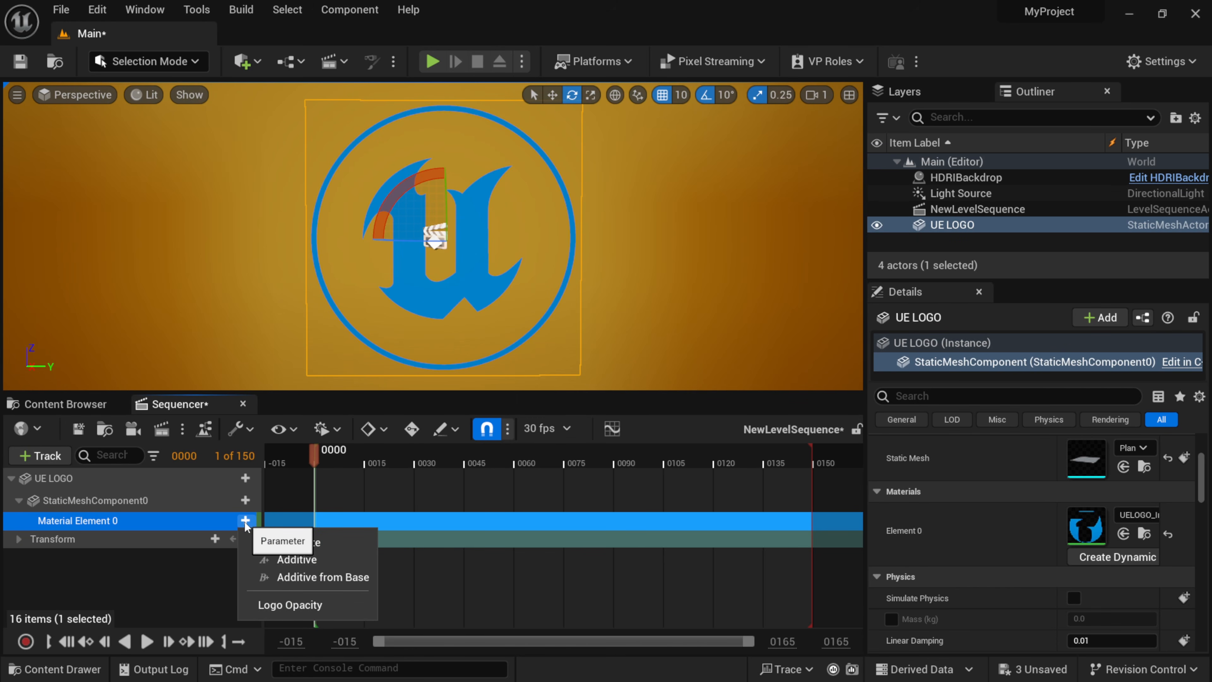
{"action": "left_click", "coordinate": [309, 606]}
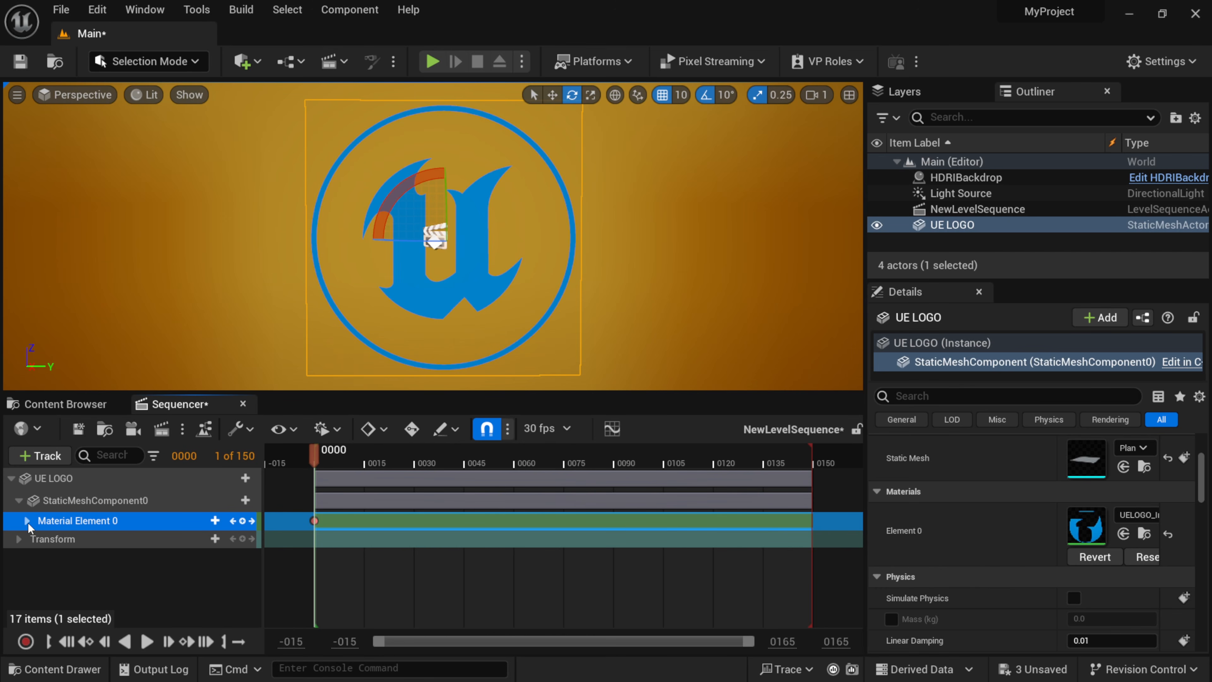
Key the Logo Opacity of Material Element 0 to 0 at frame 75 in the sequence.
{"action": "left_click", "coordinate": [27, 521]}
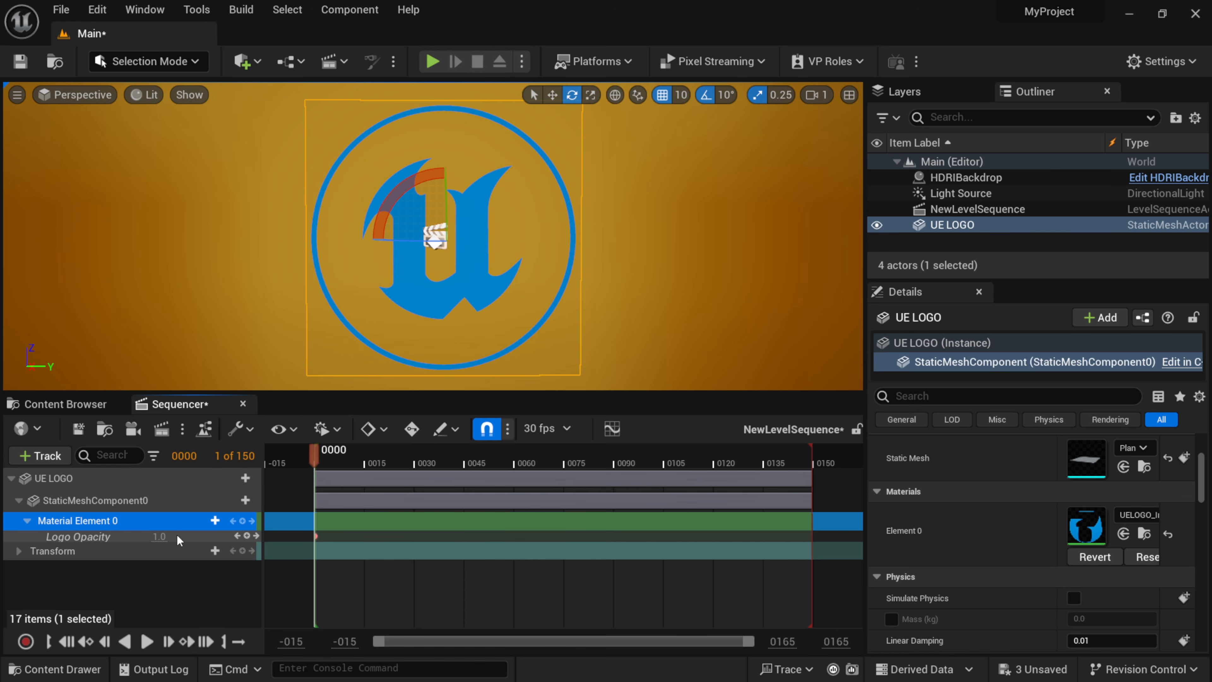
{"action": "left_click_drag", "start_coordinate": [529, 466], "coordinate": [567, 471]}
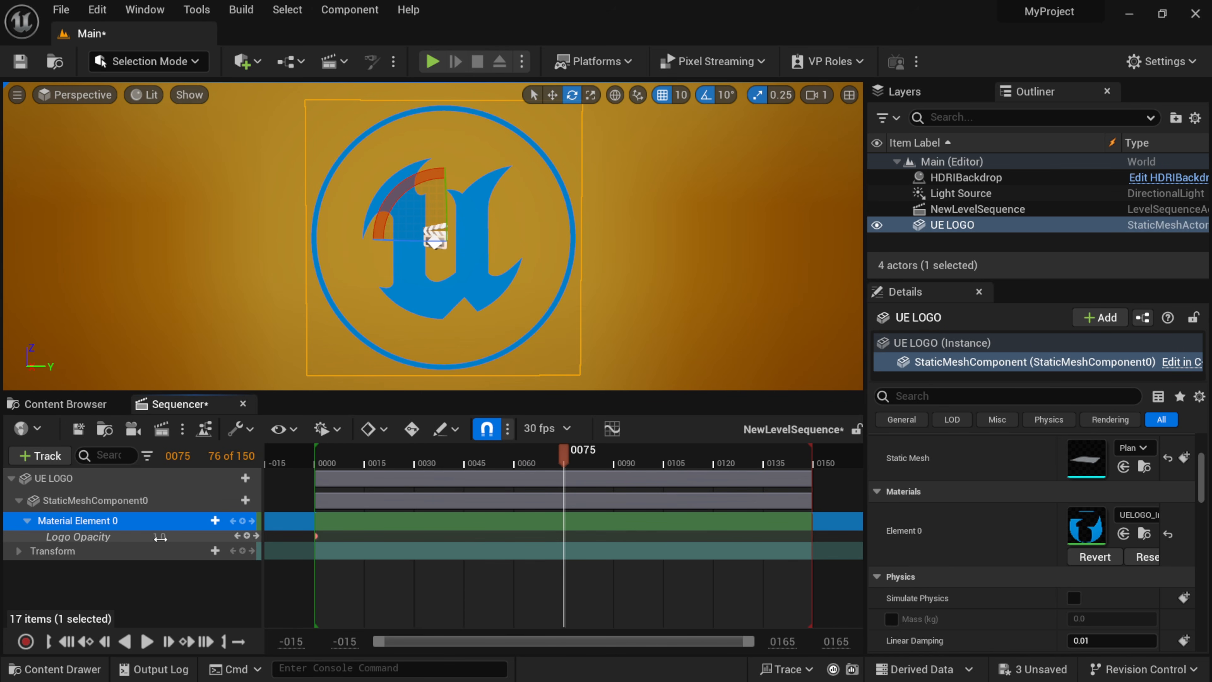
{"action": "type", "text": "0"}
{"action": "key", "text": "Return"}
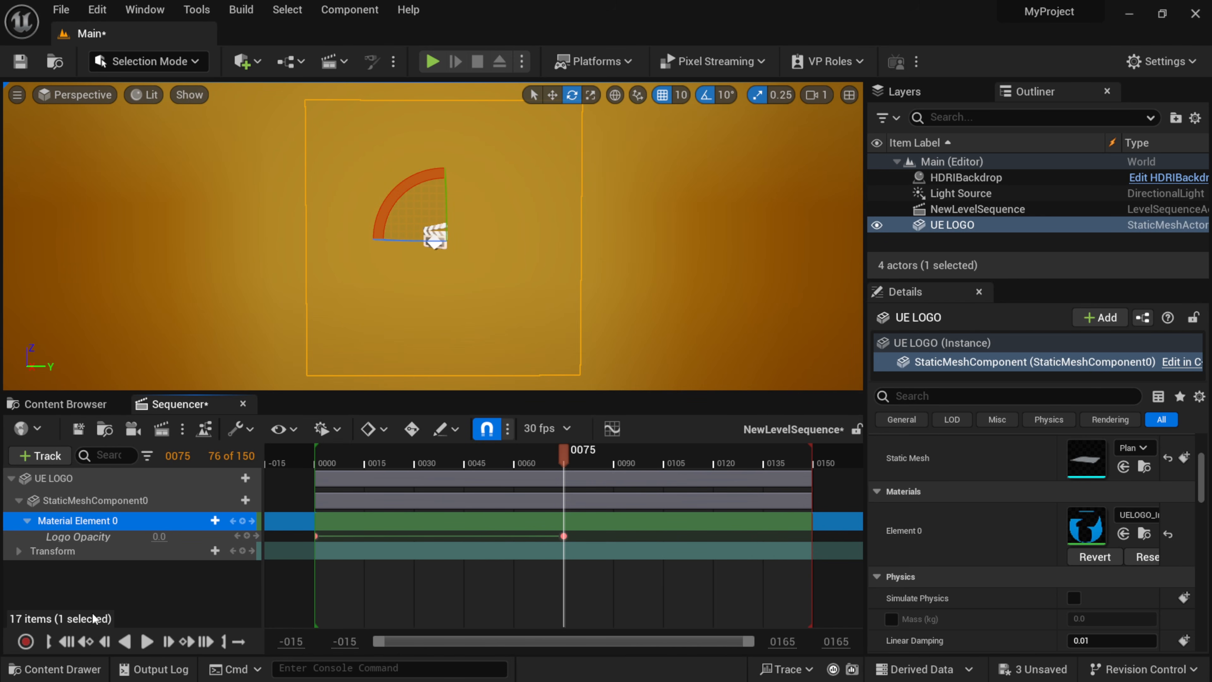
Play the level sequence from frame 0 several times to check the logo's fade-out.
{"action": "left_click", "coordinate": [68, 642]}
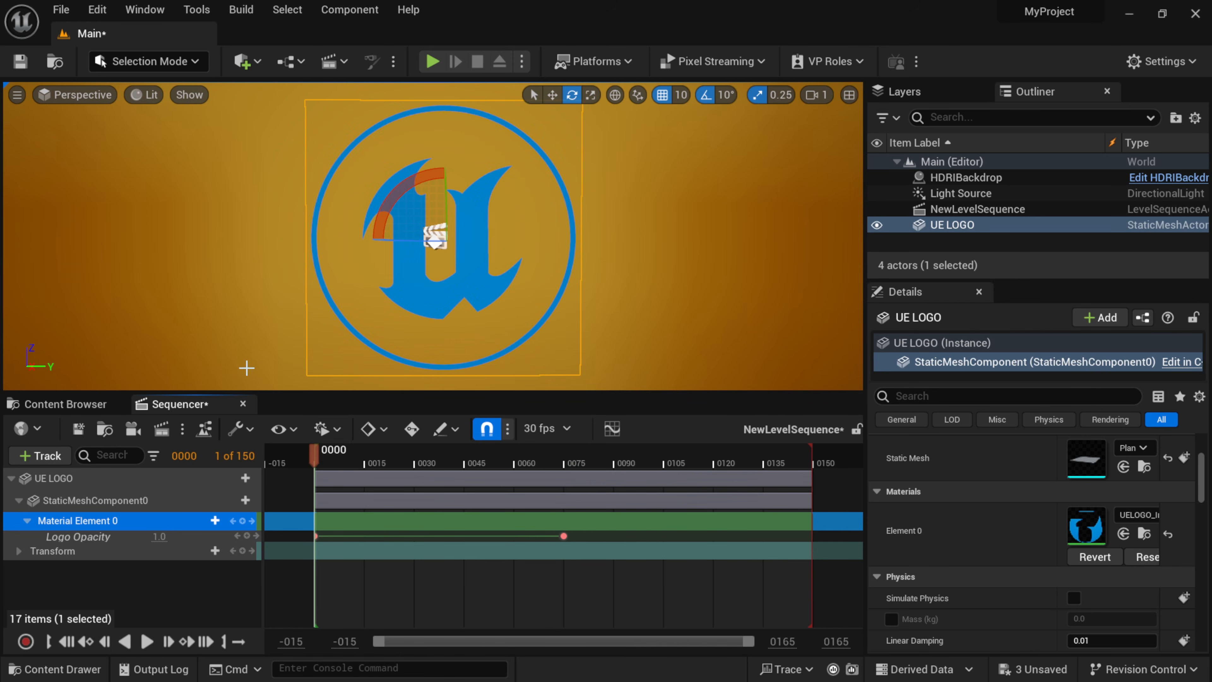
{"action": "left_click", "coordinate": [147, 642]}
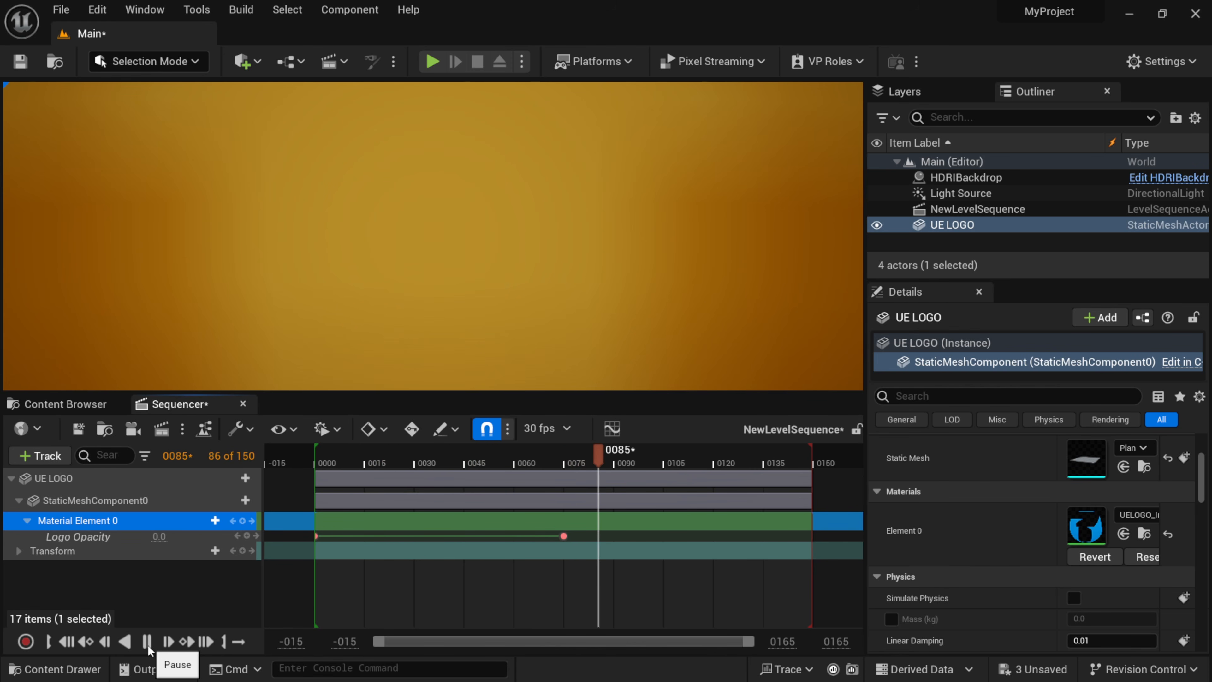
{"action": "left_click", "coordinate": [148, 642]}
{"action": "left_click", "coordinate": [66, 642]}
{"action": "left_click", "coordinate": [148, 642]}
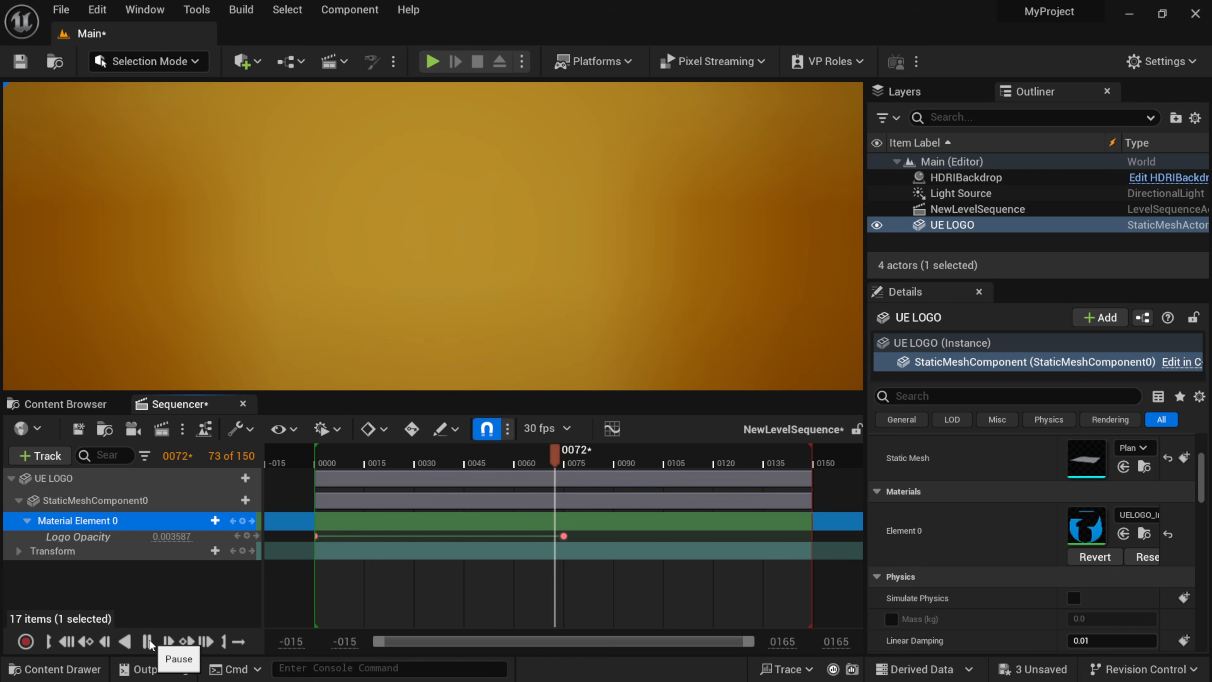
{"action": "left_click", "coordinate": [66, 642]}
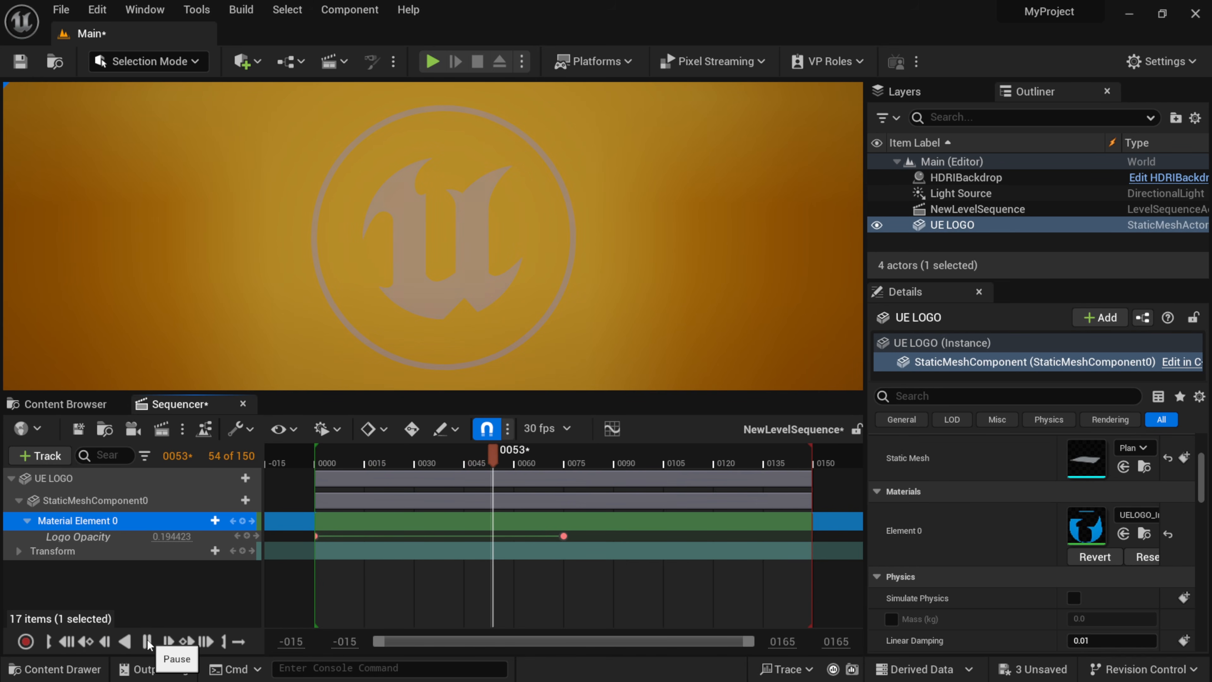
{"action": "left_click", "coordinate": [149, 642]}
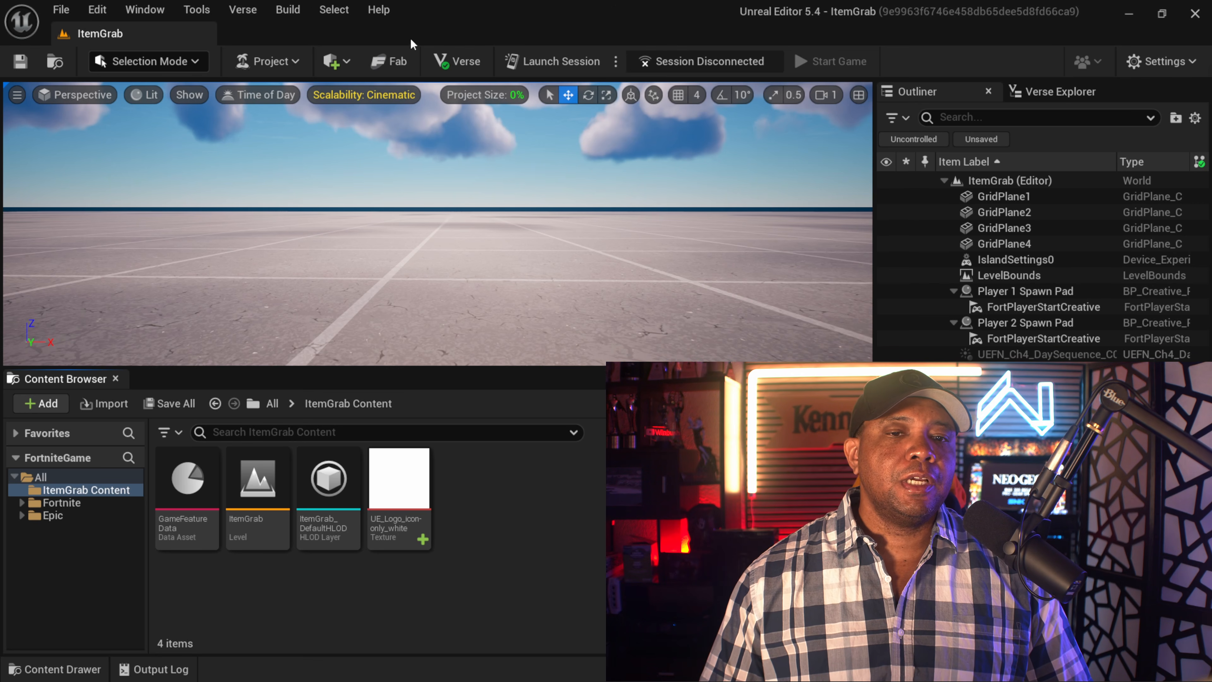
Switch to the ItemGrab project in Unreal Editor for Fortnite, check the editor's version information and close it.
{"action": "left_click", "coordinate": [380, 10]}
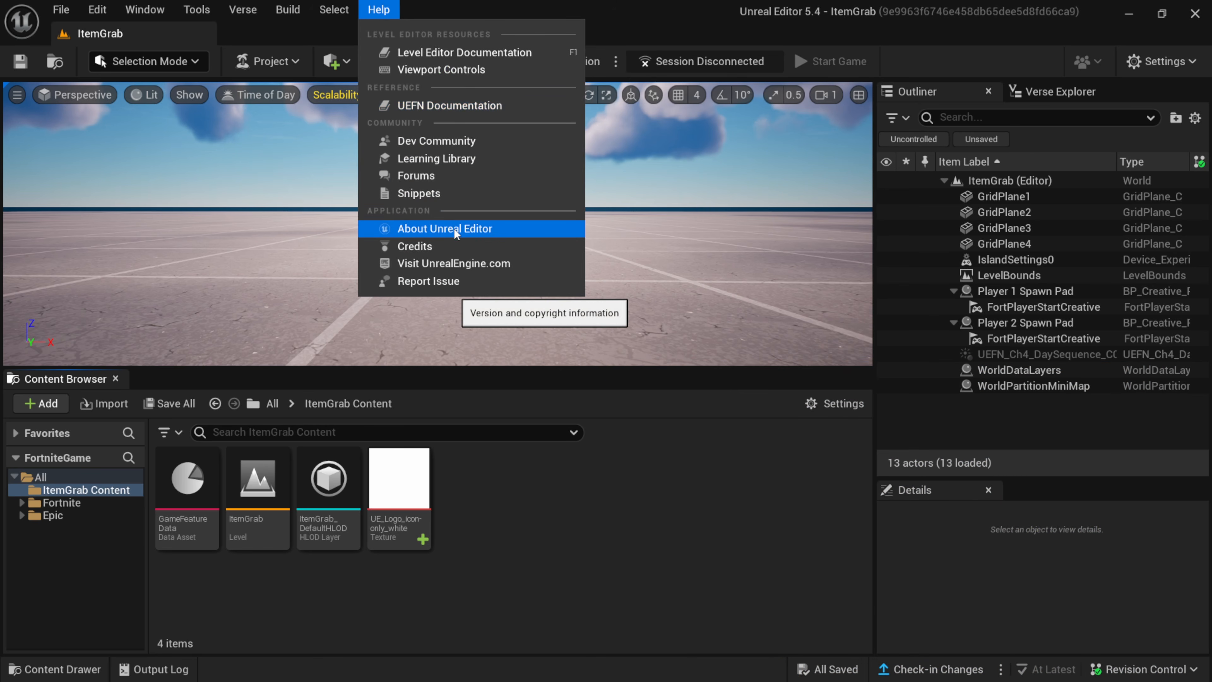
{"action": "left_click", "coordinate": [483, 229]}
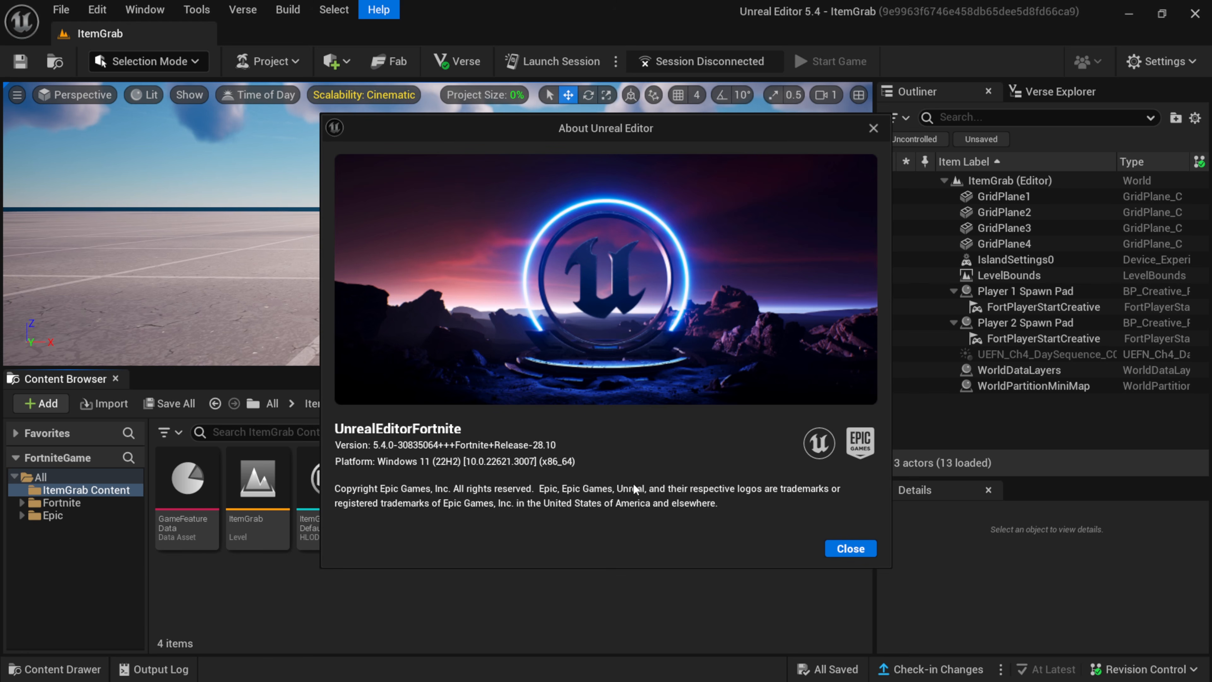
{"action": "left_click", "coordinate": [851, 548]}
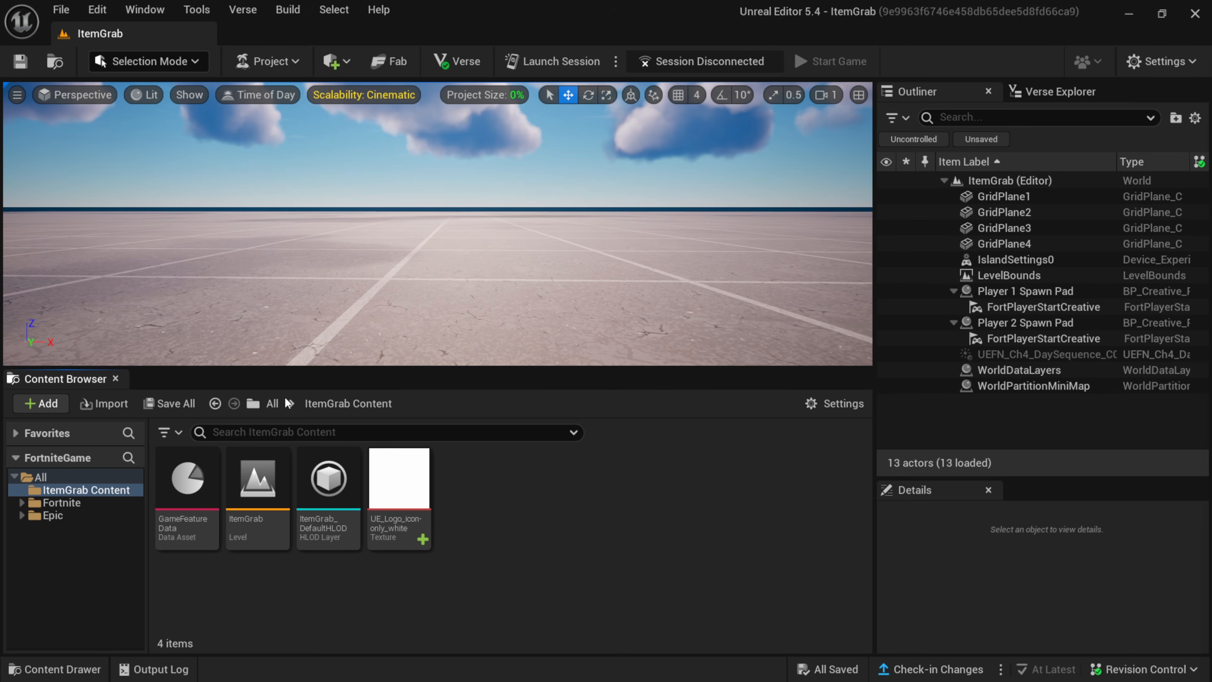
Inspect the UE_Logo_icon-only_white texture in the texture editor, then close it.
{"action": "double_click", "coordinate": [399, 480]}
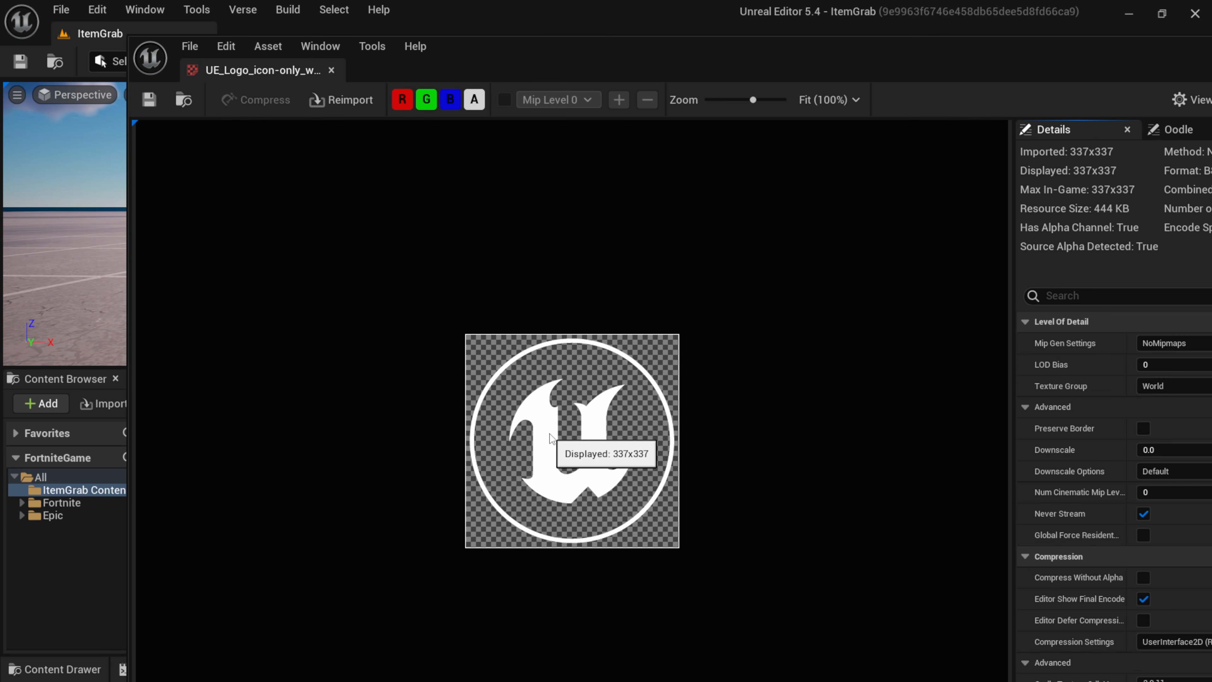
{"action": "left_click_drag", "start_coordinate": [992, 50], "coordinate": [754, 52]}
{"action": "left_click", "coordinate": [1054, 53]}
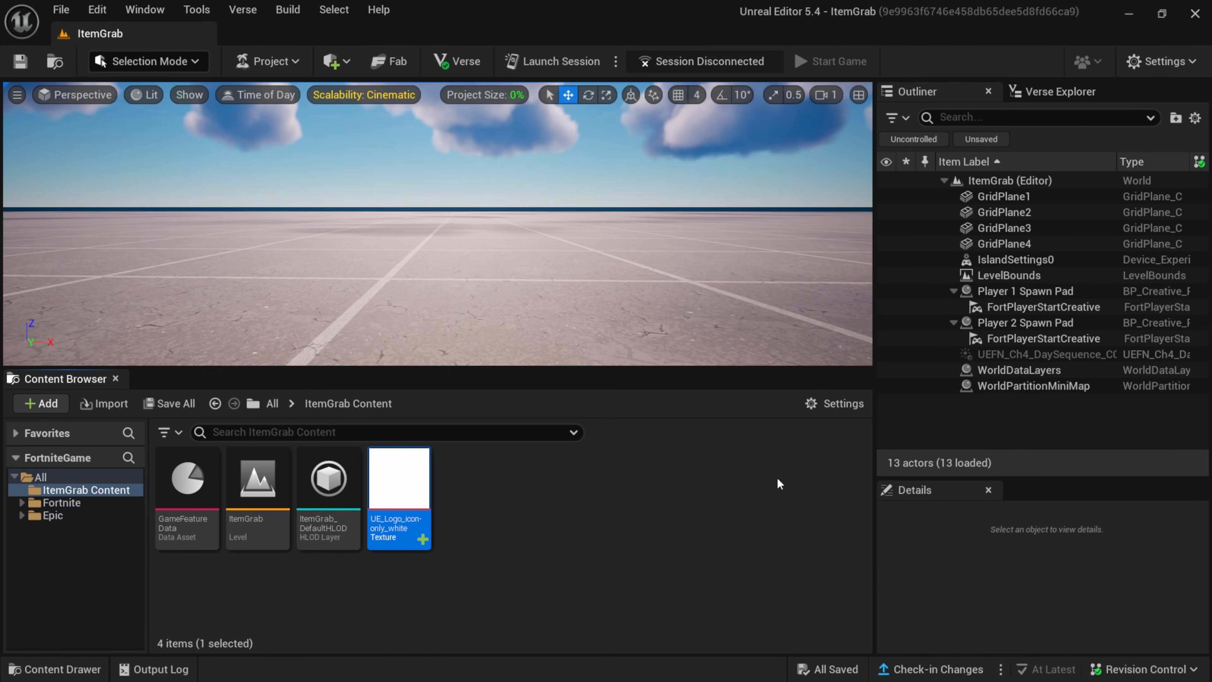
Create a new material named UELOGO in the ItemGrab Content folder.
{"action": "right_click", "coordinate": [487, 510]}
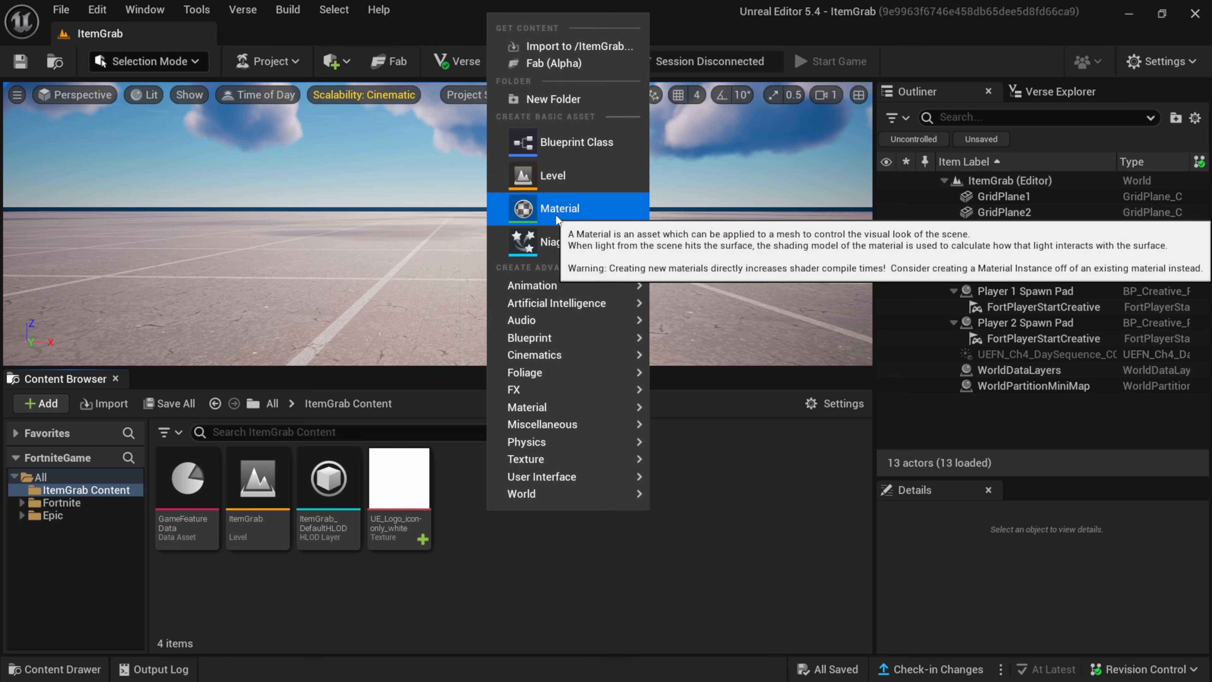
{"action": "left_click", "coordinate": [556, 214]}
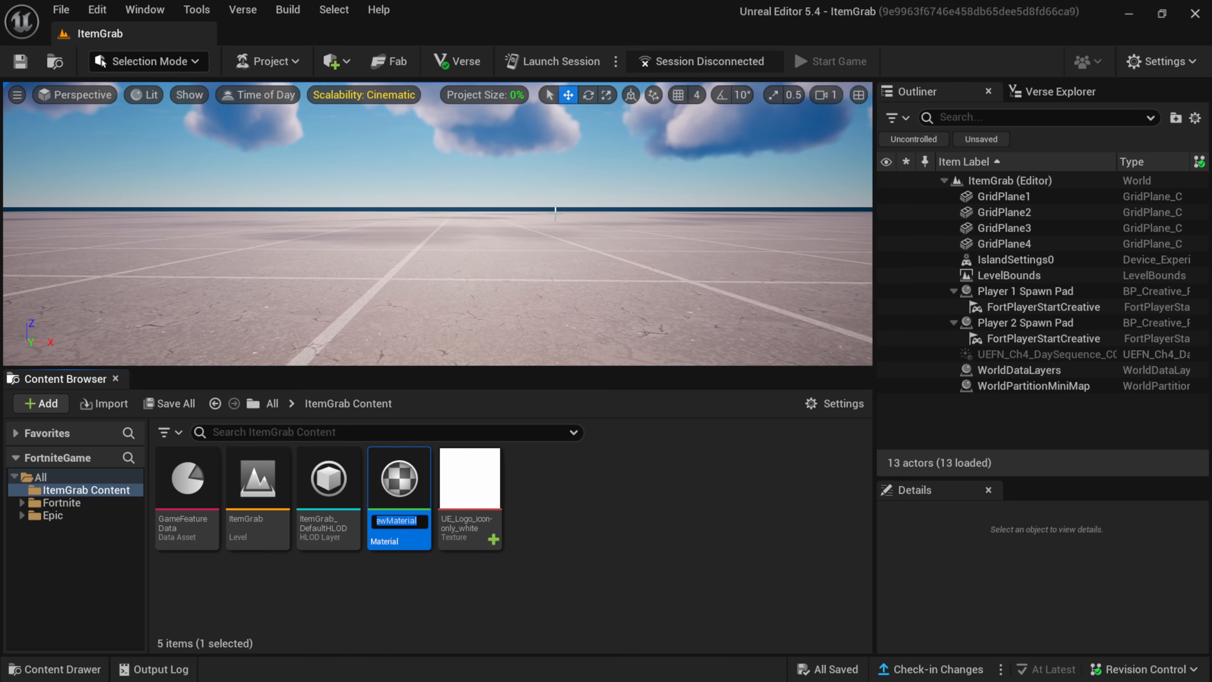
{"action": "key", "text": "BackSpace"}
{"action": "type", "text": "UELOG"}
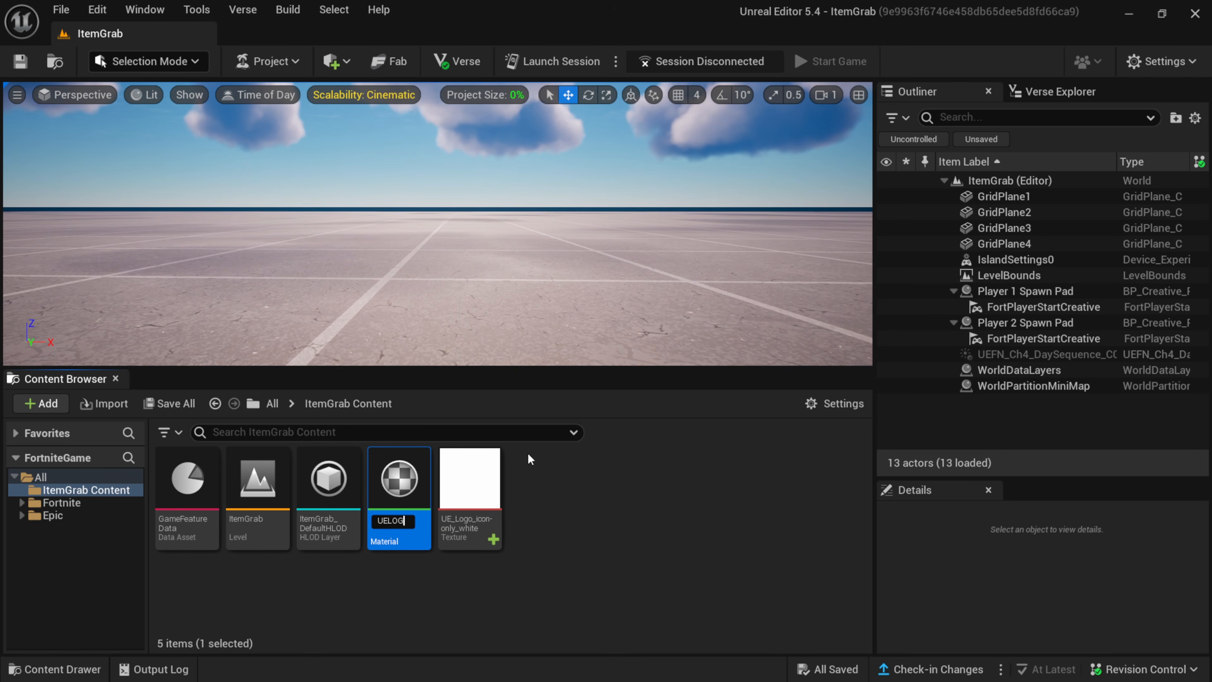
{"action": "type", "text": "O"}
{"action": "key", "text": "Return"}
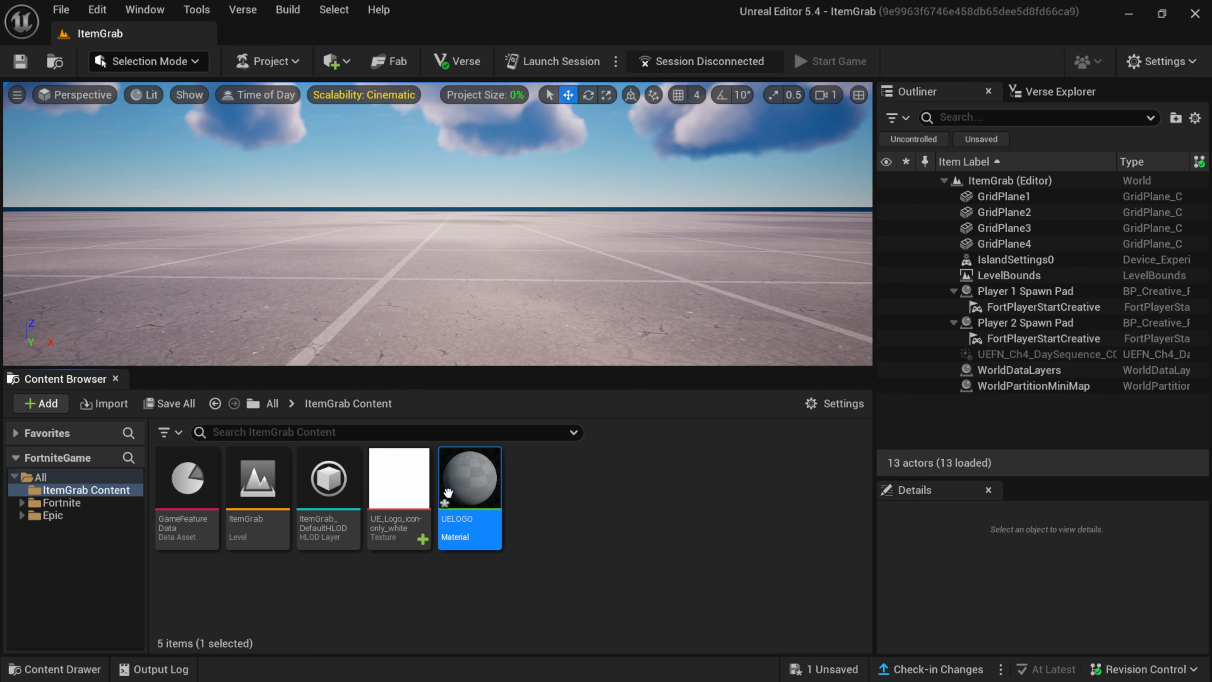
Open the UELOGO material and look over its result node's inputs, including the Base Color picker, without changing the color.
{"action": "double_click", "coordinate": [469, 484]}
{"action": "scroll", "coordinate": [886, 239], "scroll_direction": "down", "scroll_amount": 4}
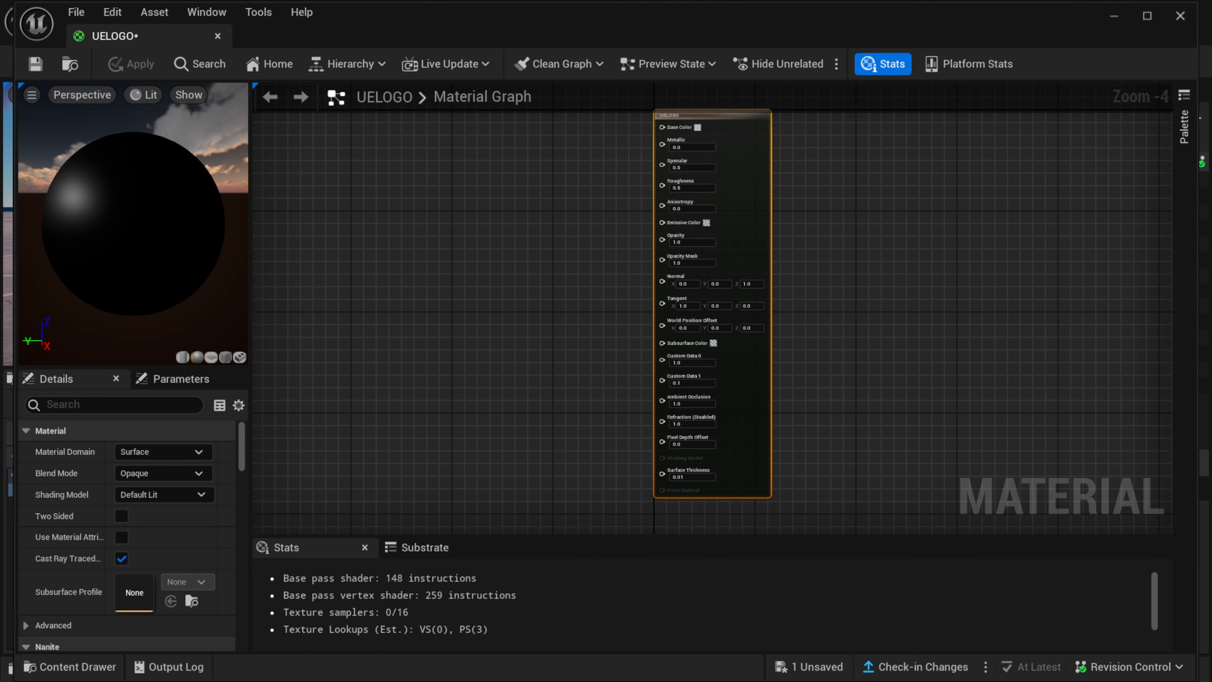
{"action": "scroll", "coordinate": [778, 249], "scroll_direction": "up", "scroll_amount": 2}
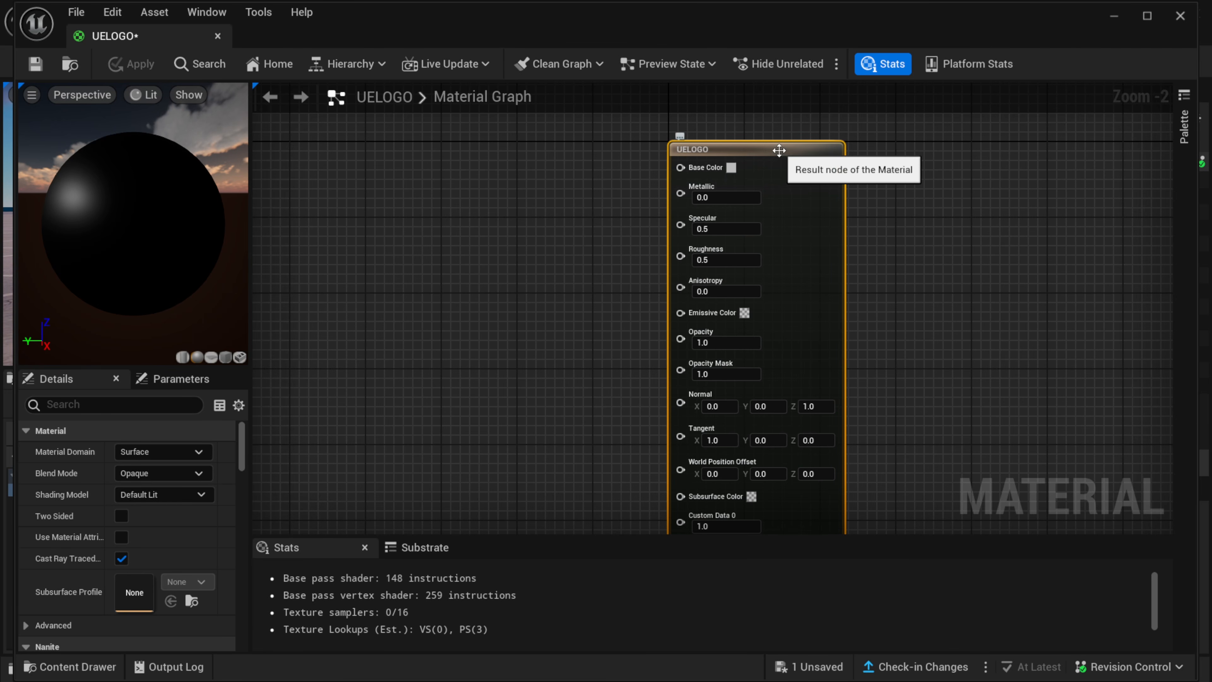
{"action": "left_click", "coordinate": [731, 167]}
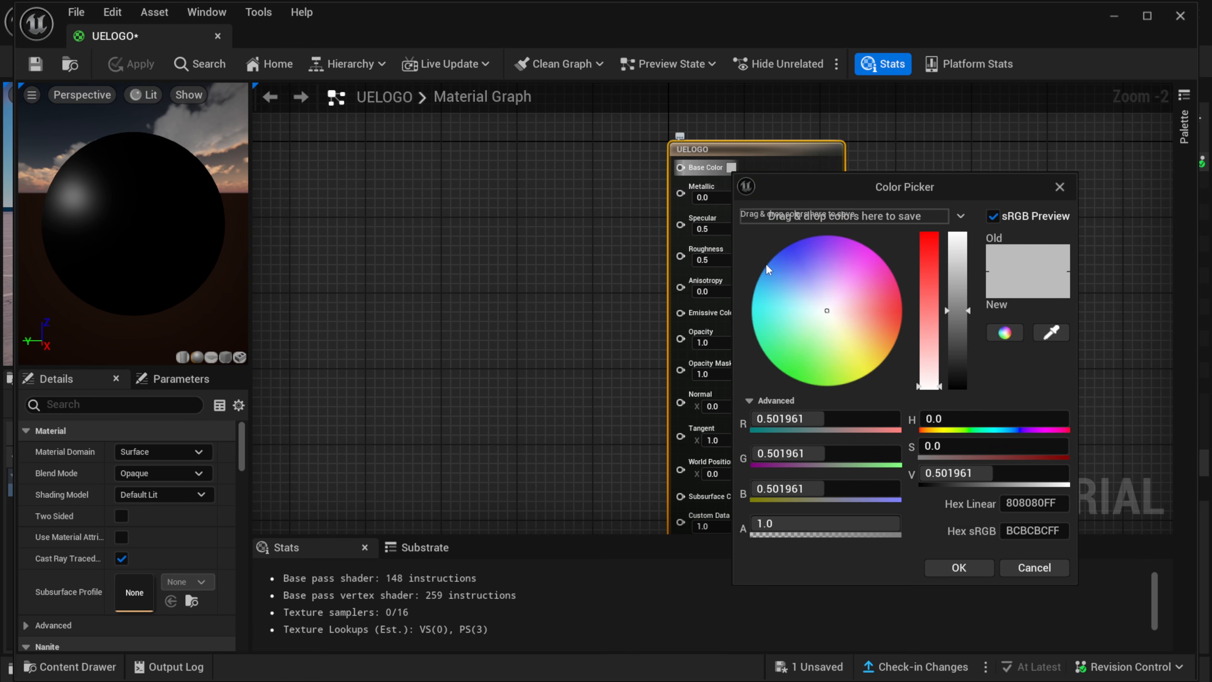
{"action": "left_click", "coordinate": [1055, 568]}
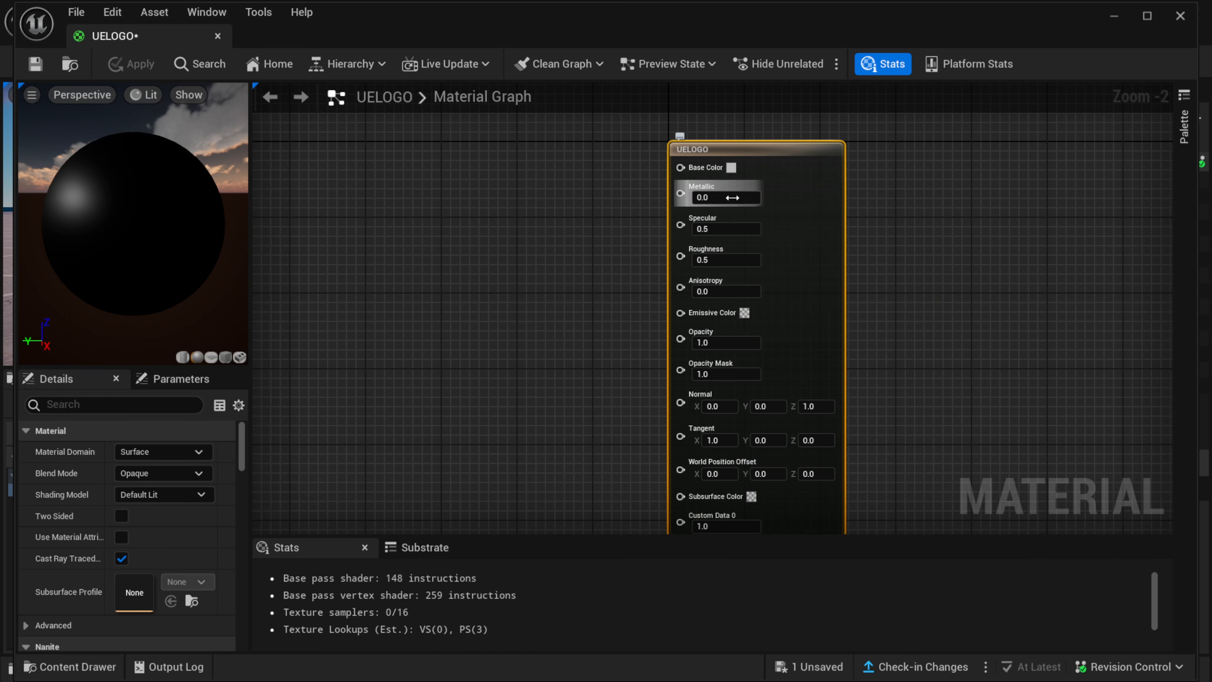
{"action": "scroll", "coordinate": [733, 373], "scroll_direction": "down", "scroll_amount": 1}
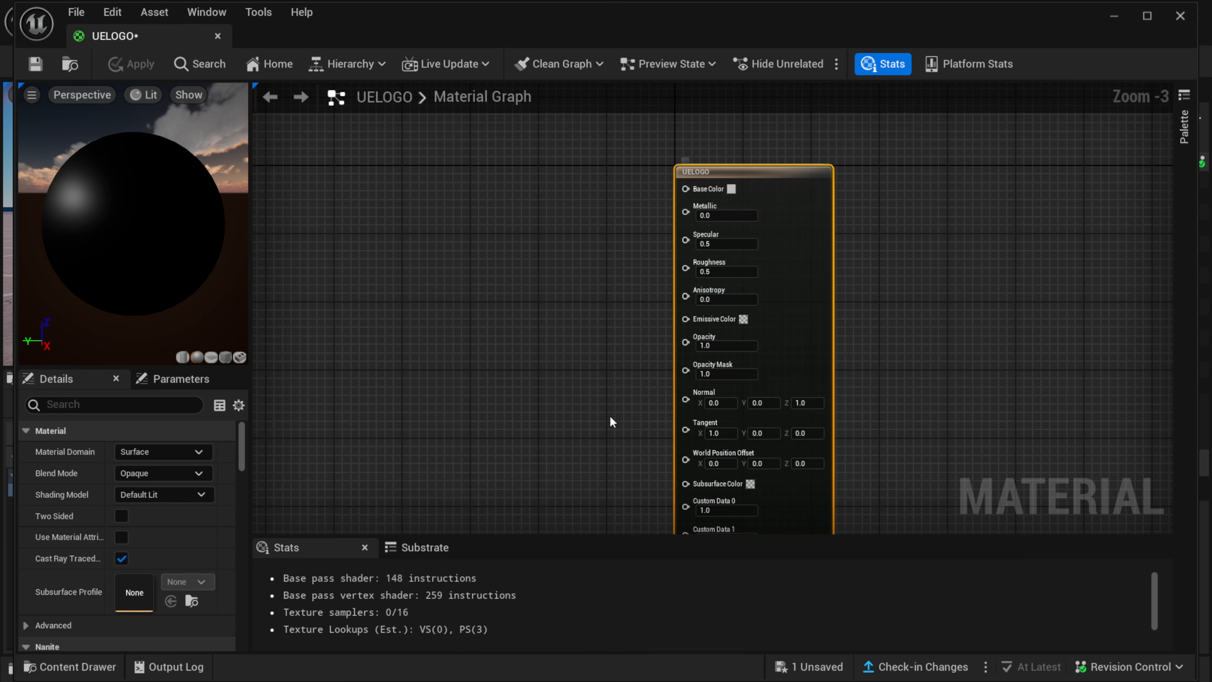
{"action": "right_click_drag", "start_coordinate": [612, 420], "coordinate": [617, 393]}
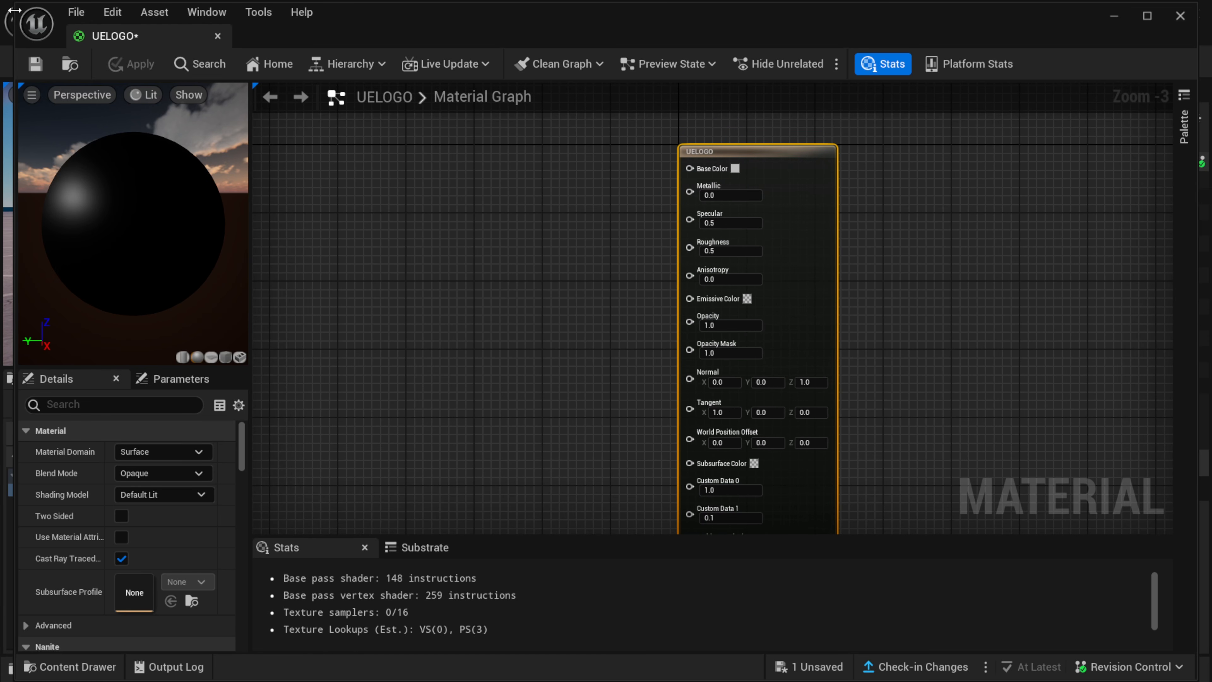
Add the UE_Logo_icon-only_white texture to the UELOGO material graph as a Texture Sample node and maximize the material editor.
{"action": "left_click_drag", "start_coordinate": [15, 4], "coordinate": [418, 104]}
{"action": "left_click_drag", "start_coordinate": [794, 133], "coordinate": [851, 98]}
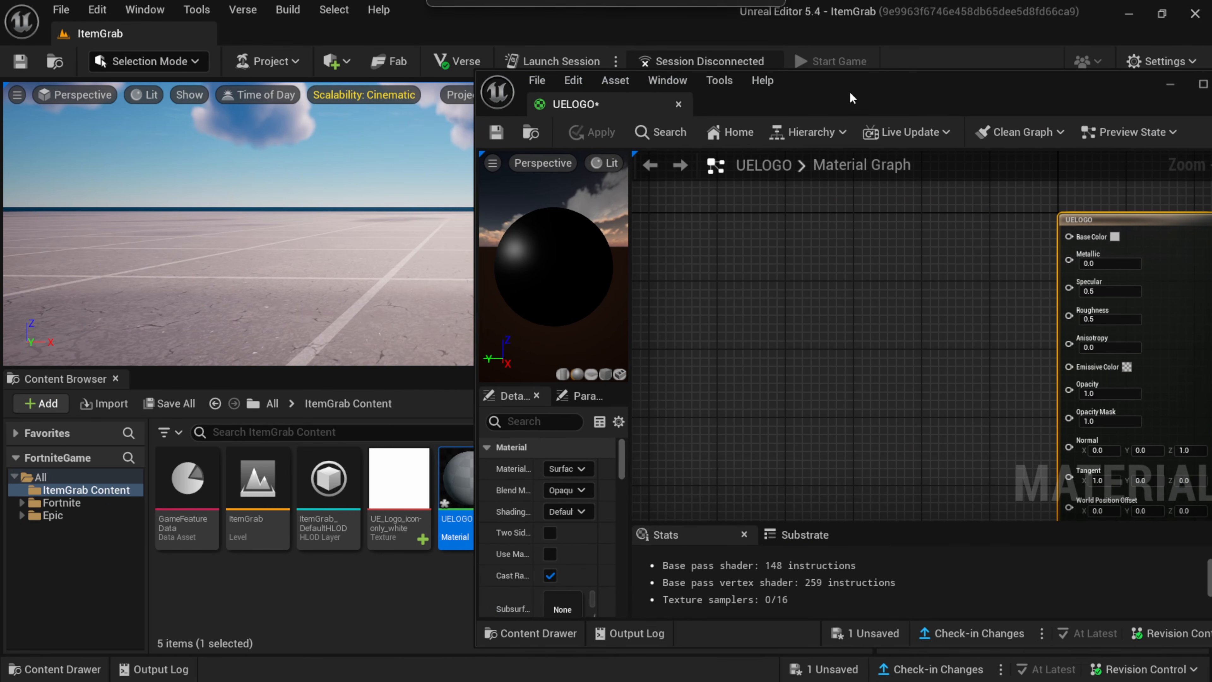
{"action": "left_click_drag", "start_coordinate": [399, 482], "coordinate": [776, 325]}
{"action": "left_click_drag", "start_coordinate": [967, 86], "coordinate": [626, 90]}
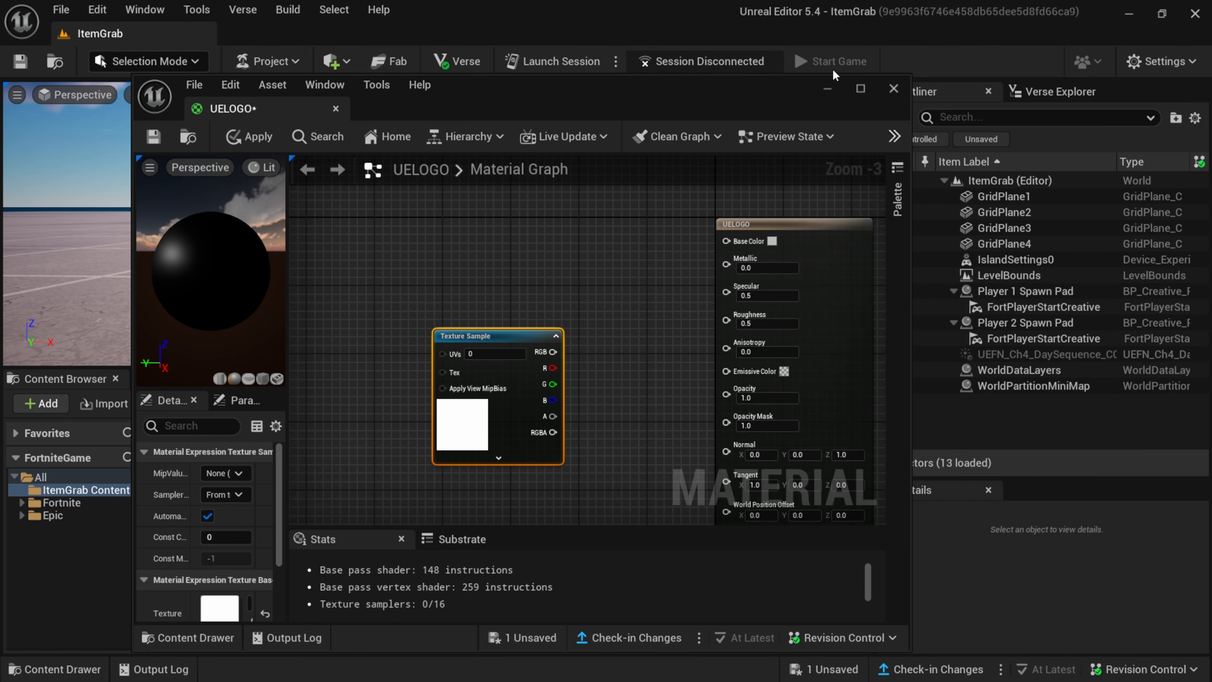
{"action": "left_click", "coordinate": [861, 89]}
{"action": "left_click_drag", "start_coordinate": [460, 266], "coordinate": [477, 299]}
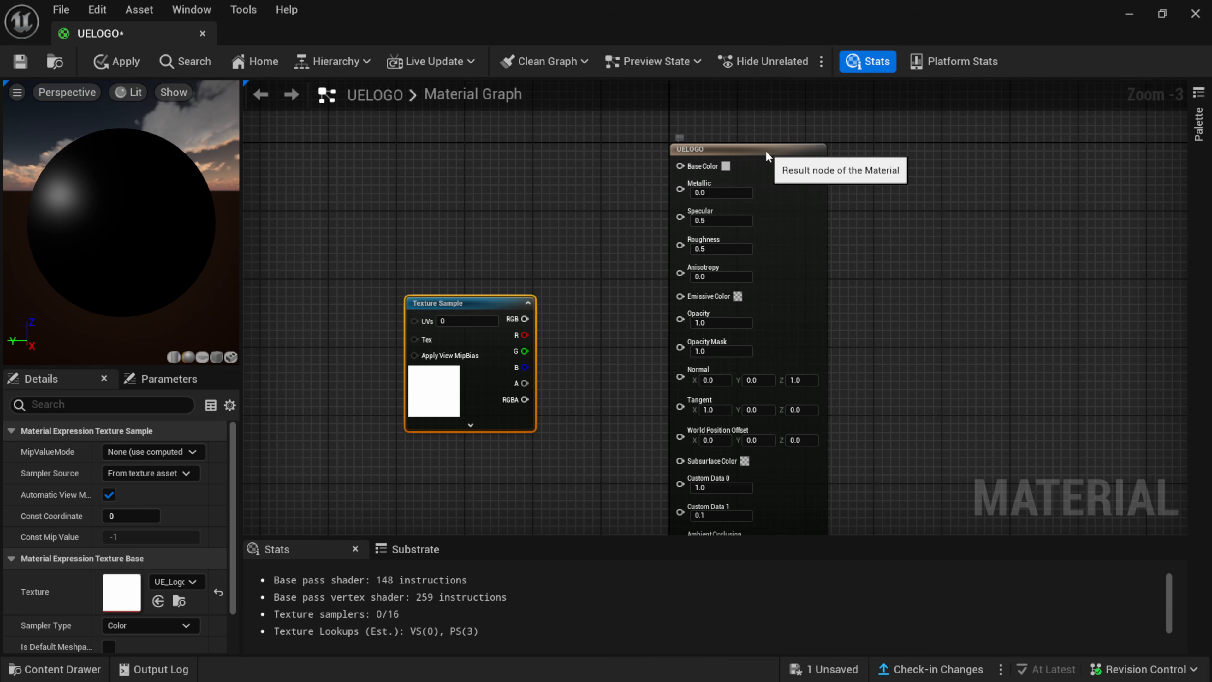
Set the UELOGO material's Blend Mode to Translucent and preview it on a plane.
{"action": "left_click", "coordinate": [764, 163]}
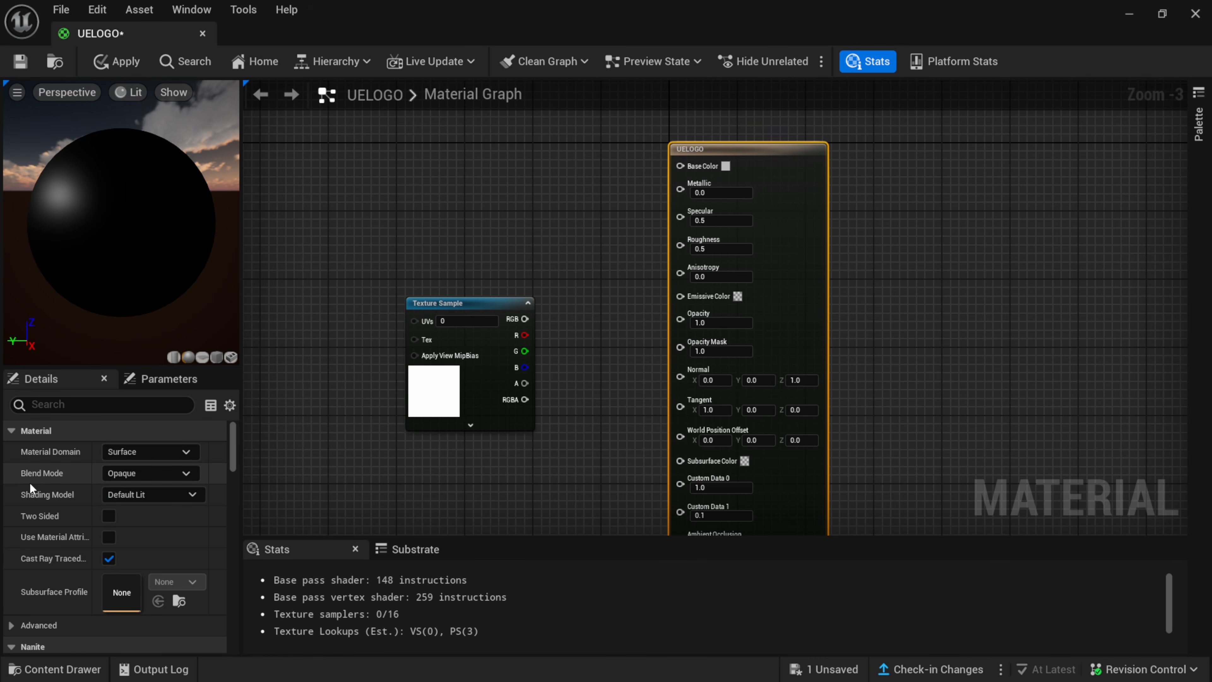
{"action": "left_click", "coordinate": [152, 472]}
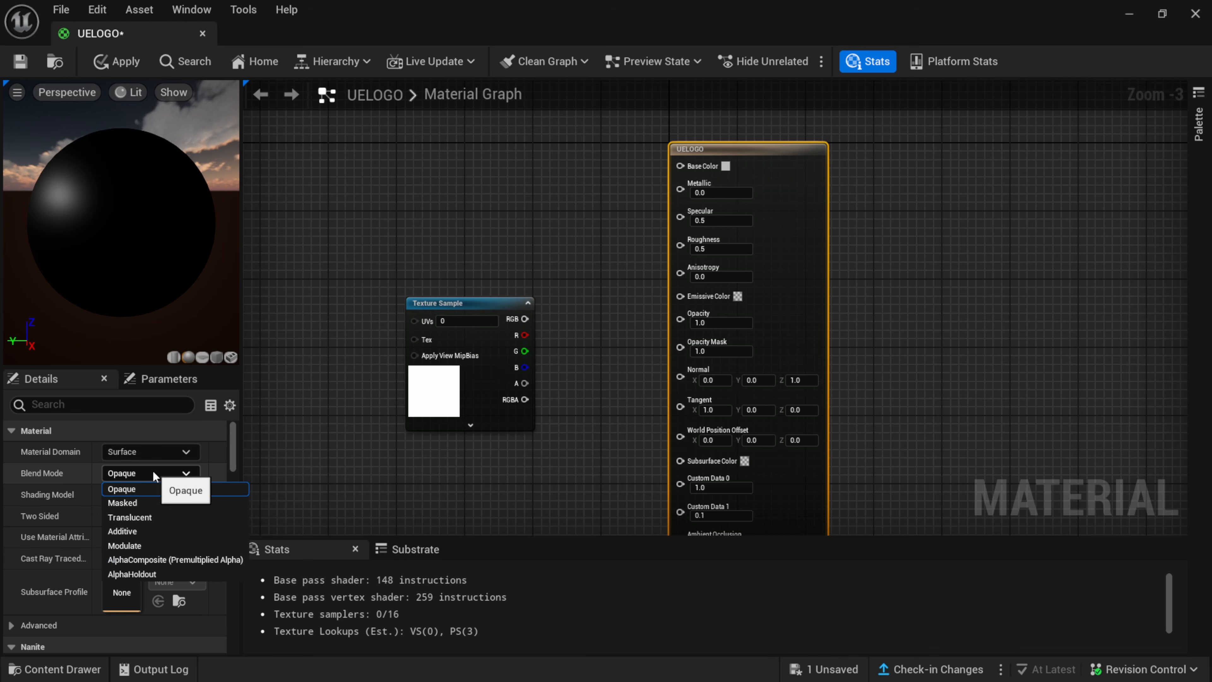
{"action": "left_click", "coordinate": [153, 516]}
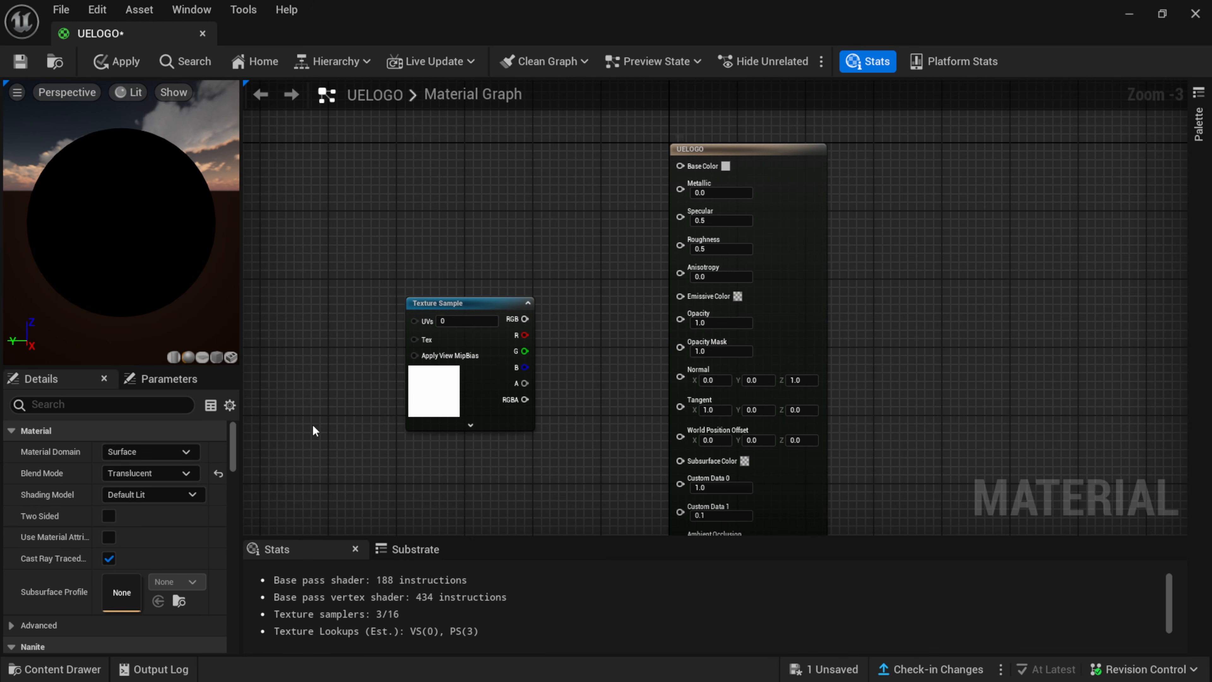
{"action": "left_click", "coordinate": [205, 357]}
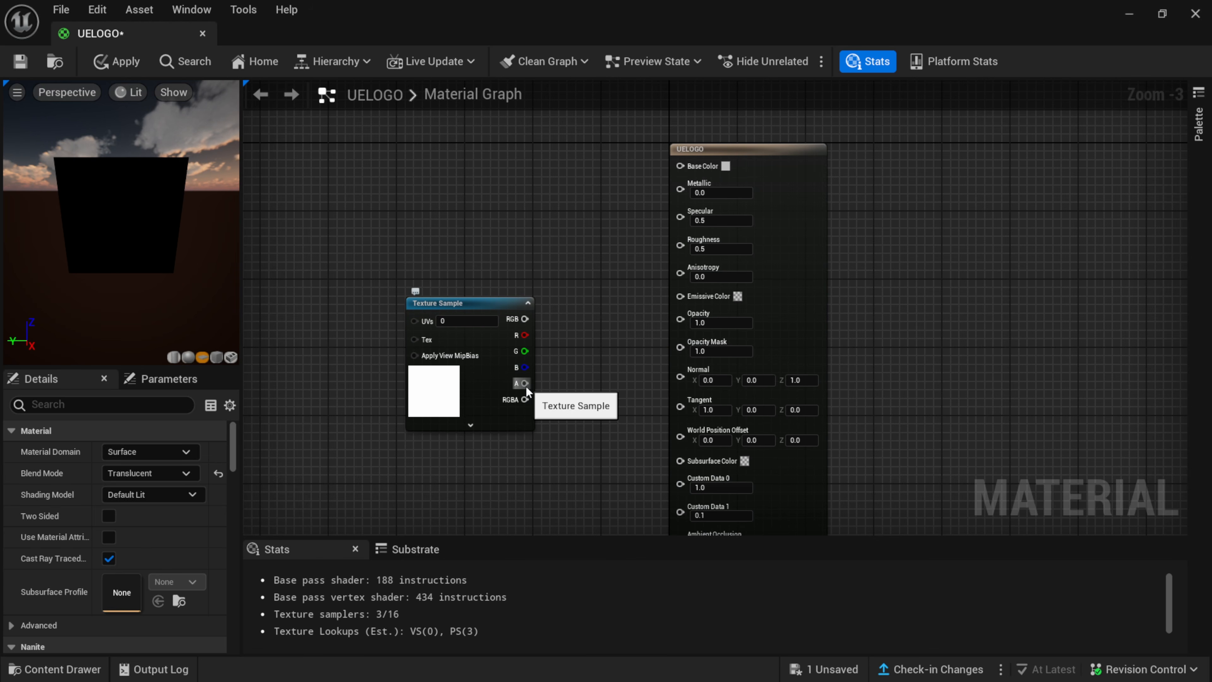
Connect the Texture Sample's alpha output to the material's Opacity input and inspect the logo in the preview.
{"action": "left_click_drag", "start_coordinate": [526, 385], "coordinate": [683, 321]}
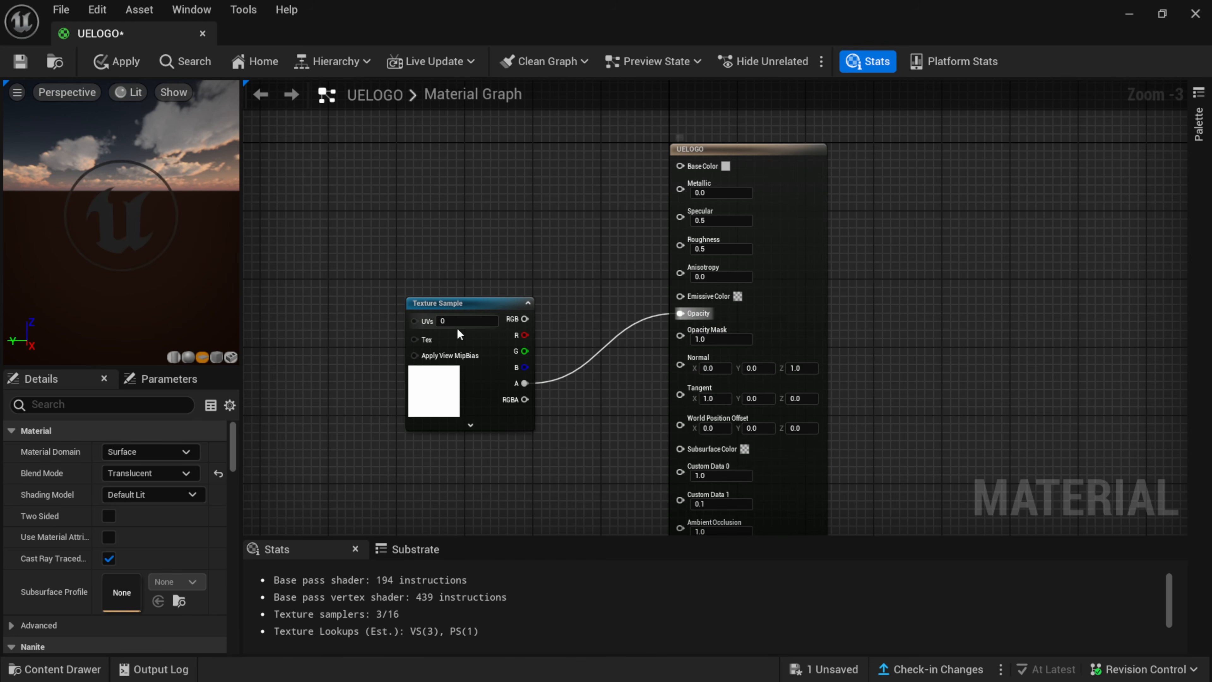
{"action": "left_click_drag", "start_coordinate": [123, 266], "coordinate": [110, 277]}
{"action": "left_click_drag", "start_coordinate": [112, 229], "coordinate": [271, 275]}
Set the UELOGO material's Base Color to a bright pink-red, hex sRGB FF0080FF, and check it in the preview.
{"action": "left_click", "coordinate": [726, 166]}
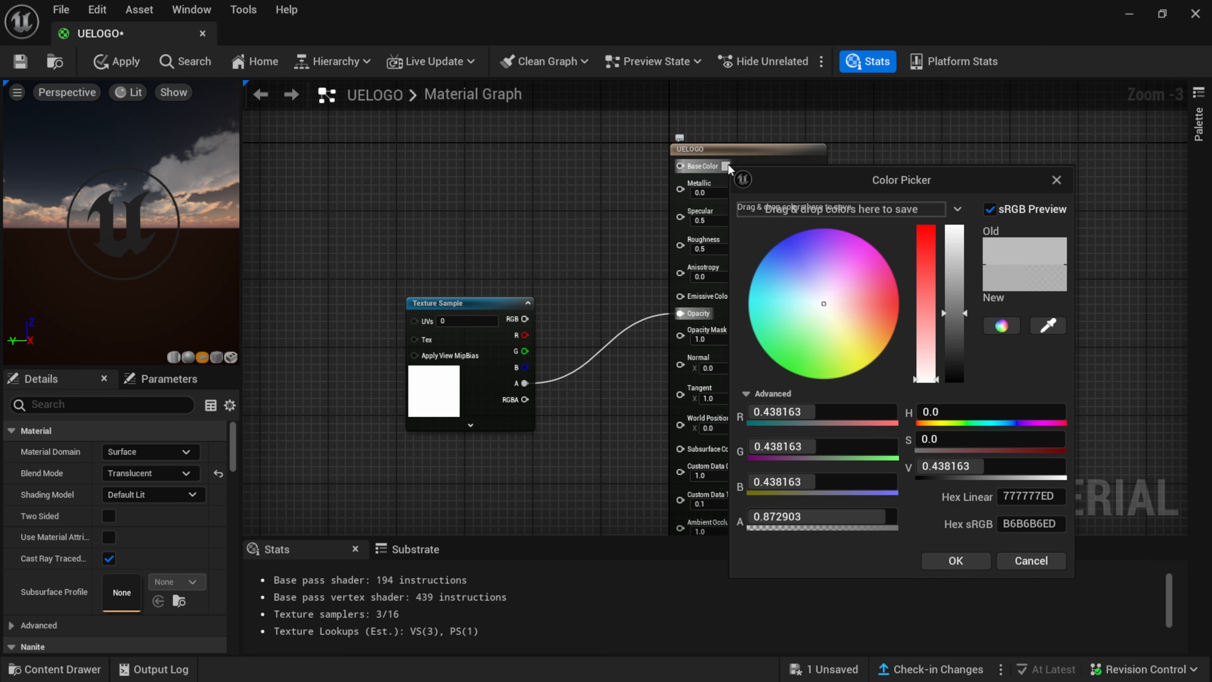
{"action": "left_click_drag", "start_coordinate": [835, 313], "coordinate": [978, 167]}
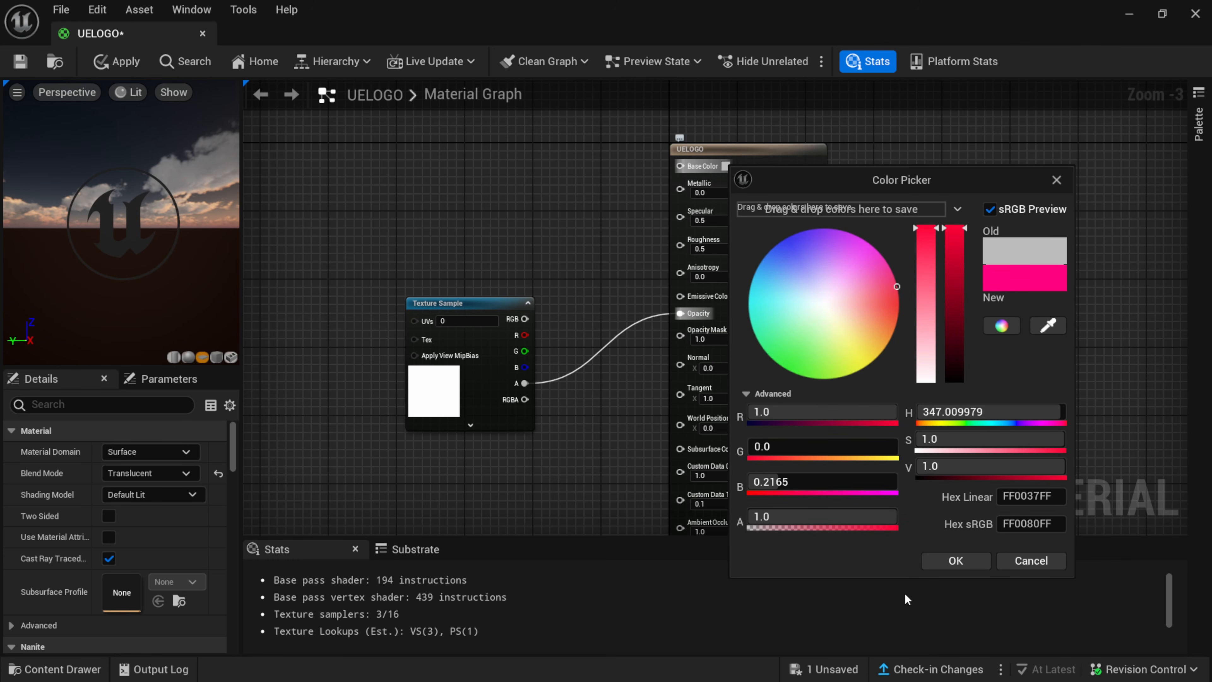
{"action": "left_click", "coordinate": [960, 563]}
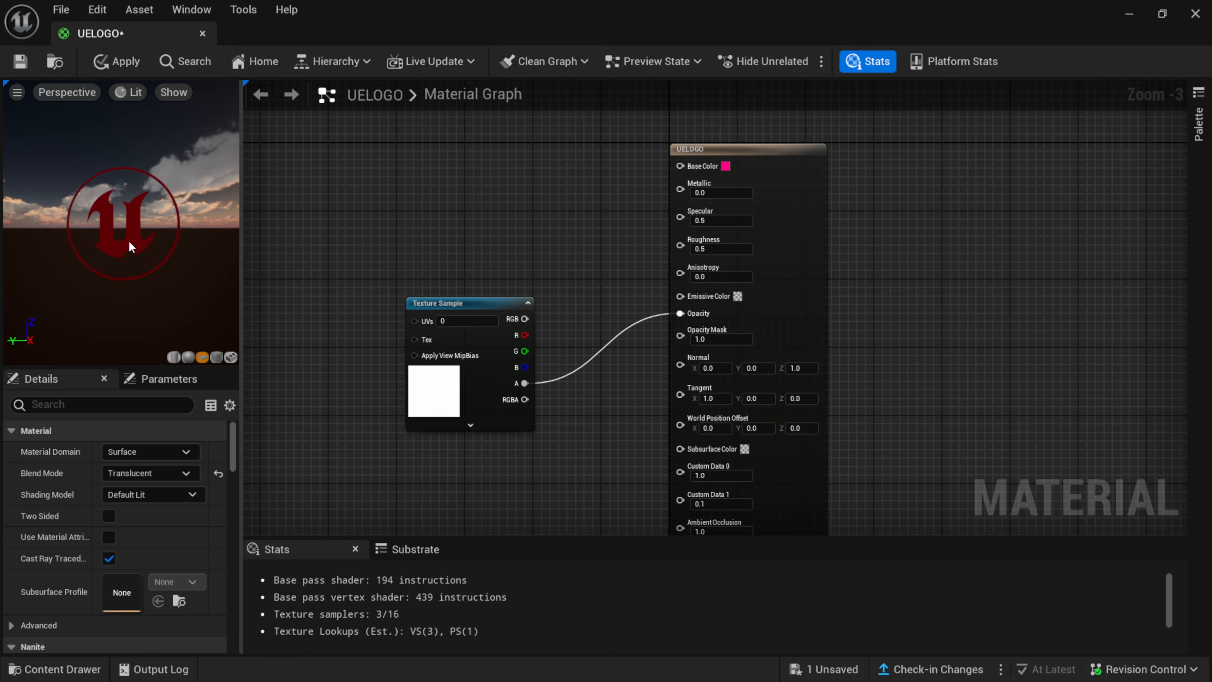
{"action": "scroll", "coordinate": [109, 259], "scroll_direction": "up", "scroll_amount": 3}
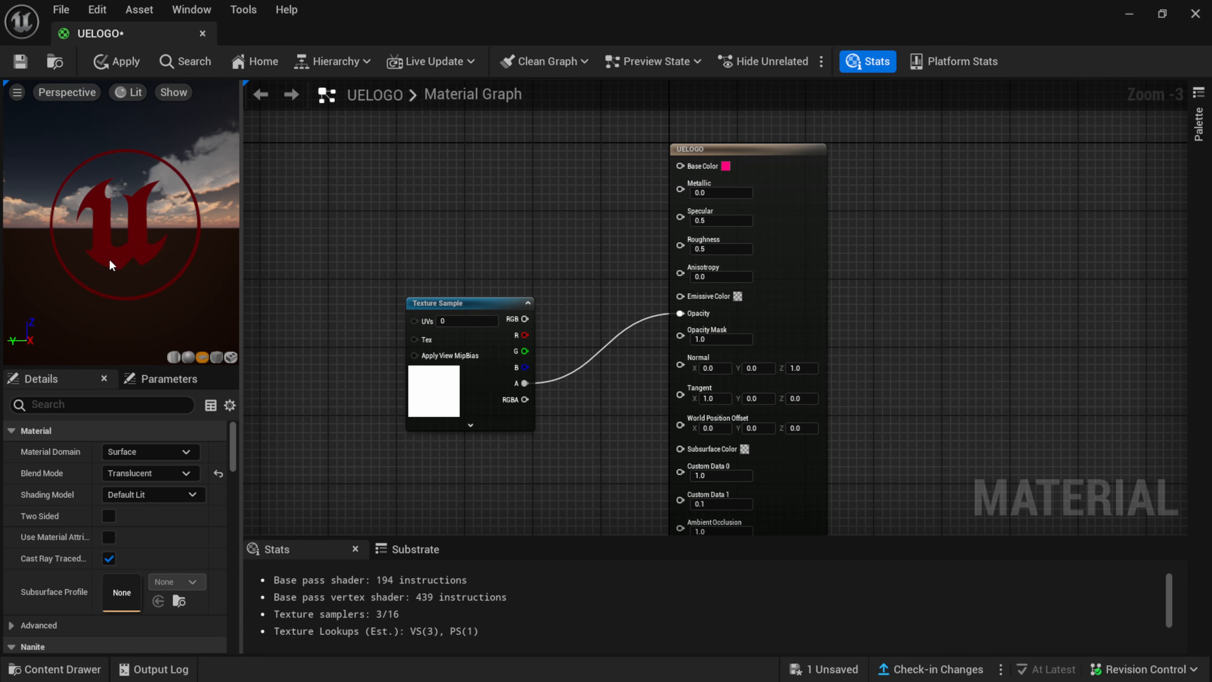
Insert a Multiply node between the Texture Sample's alpha output and the material's Opacity input, using the Multiply's A input.
{"action": "scroll", "coordinate": [114, 260], "scroll_direction": "down", "scroll_amount": 2}
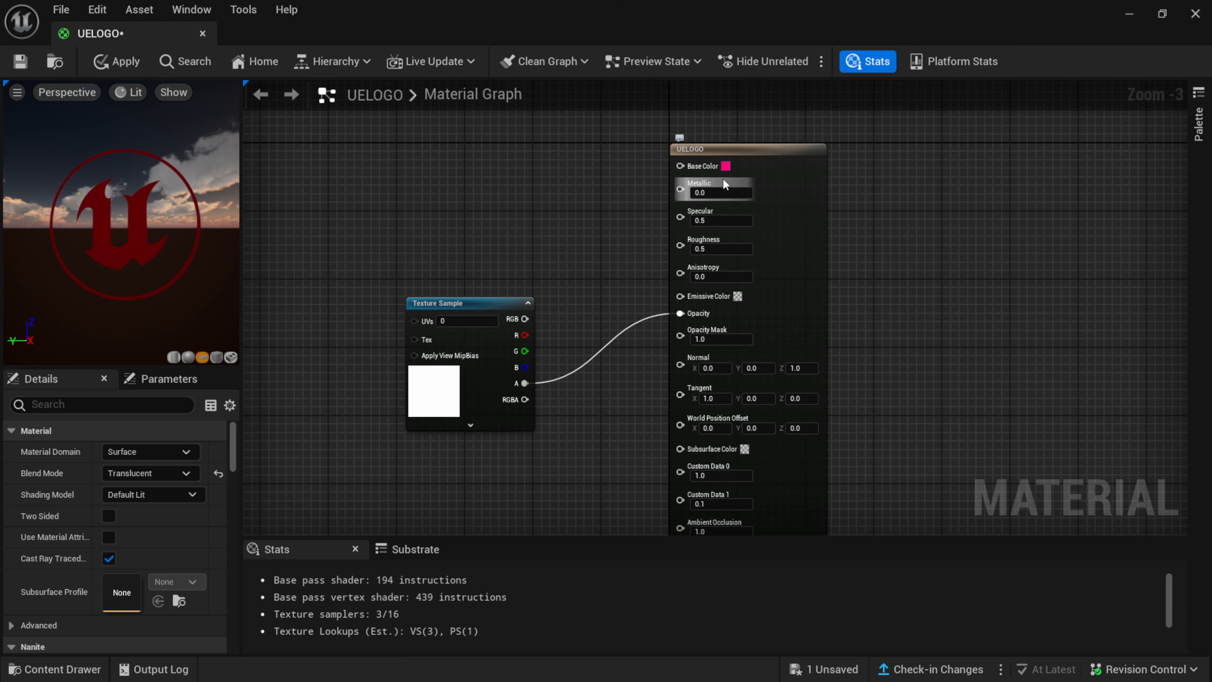
{"action": "left_click_drag", "start_coordinate": [480, 303], "coordinate": [437, 269]}
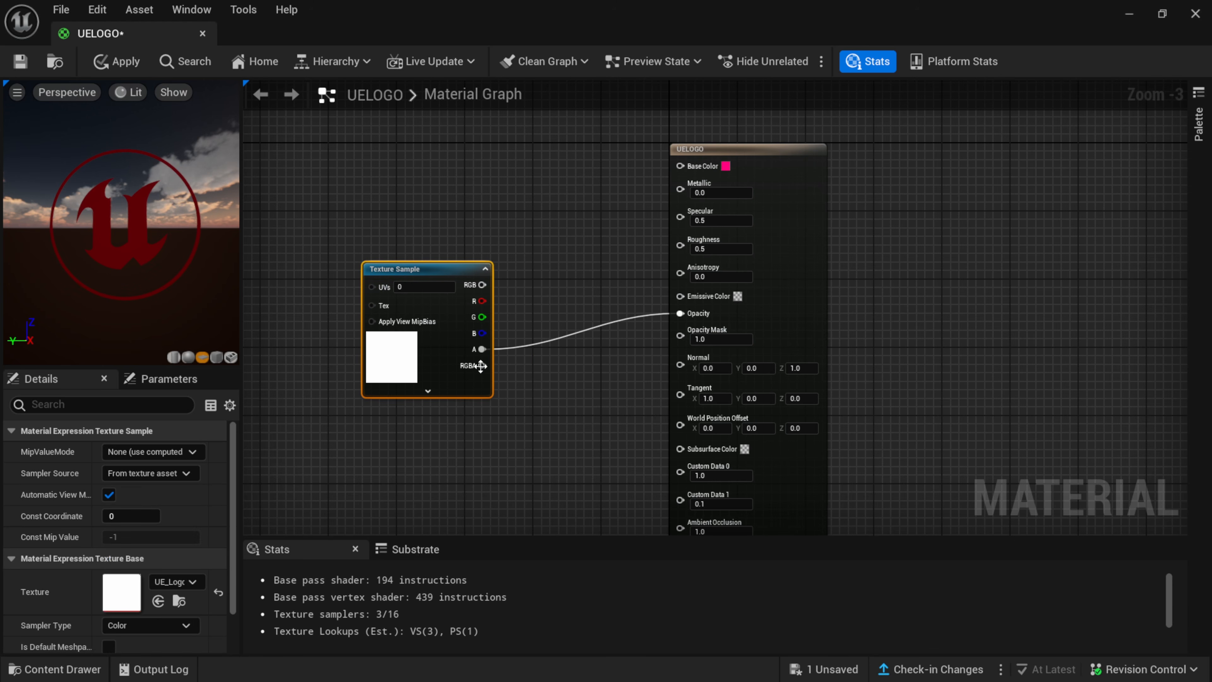
{"action": "right_click", "coordinate": [435, 459]}
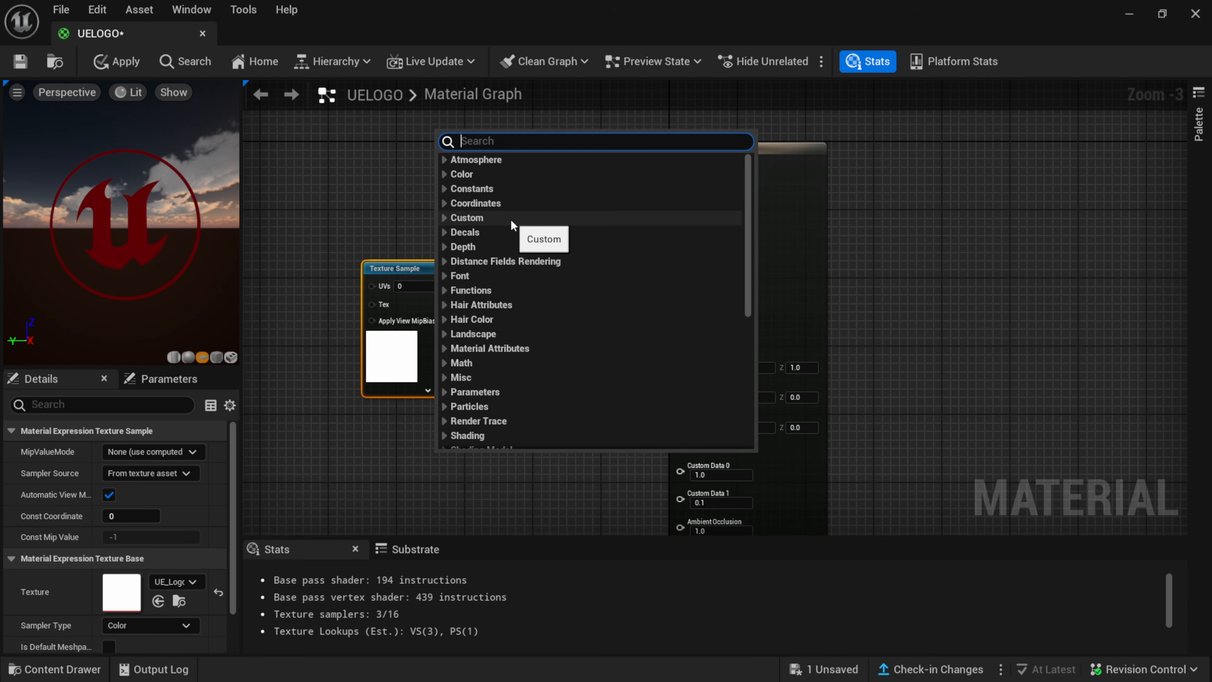
{"action": "type", "text": "mult"}
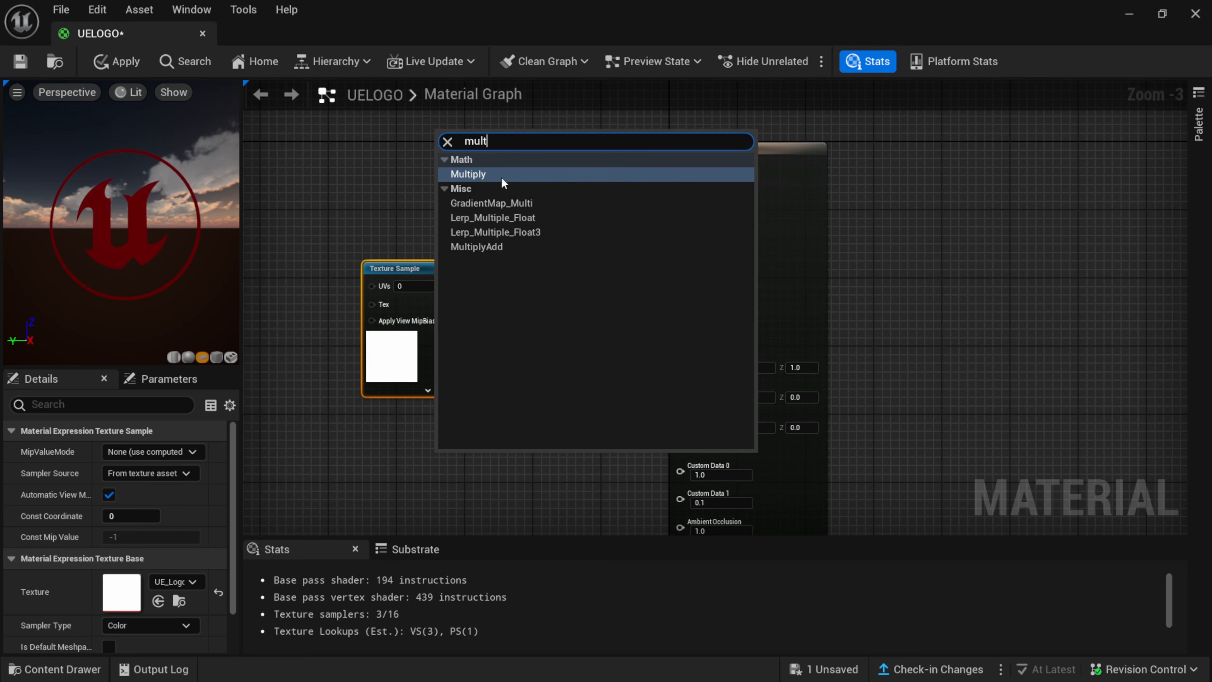
{"action": "left_click", "coordinate": [504, 176]}
{"action": "left_click_drag", "start_coordinate": [497, 458], "coordinate": [544, 412]}
{"action": "left_click_drag", "start_coordinate": [482, 348], "coordinate": [680, 313]}
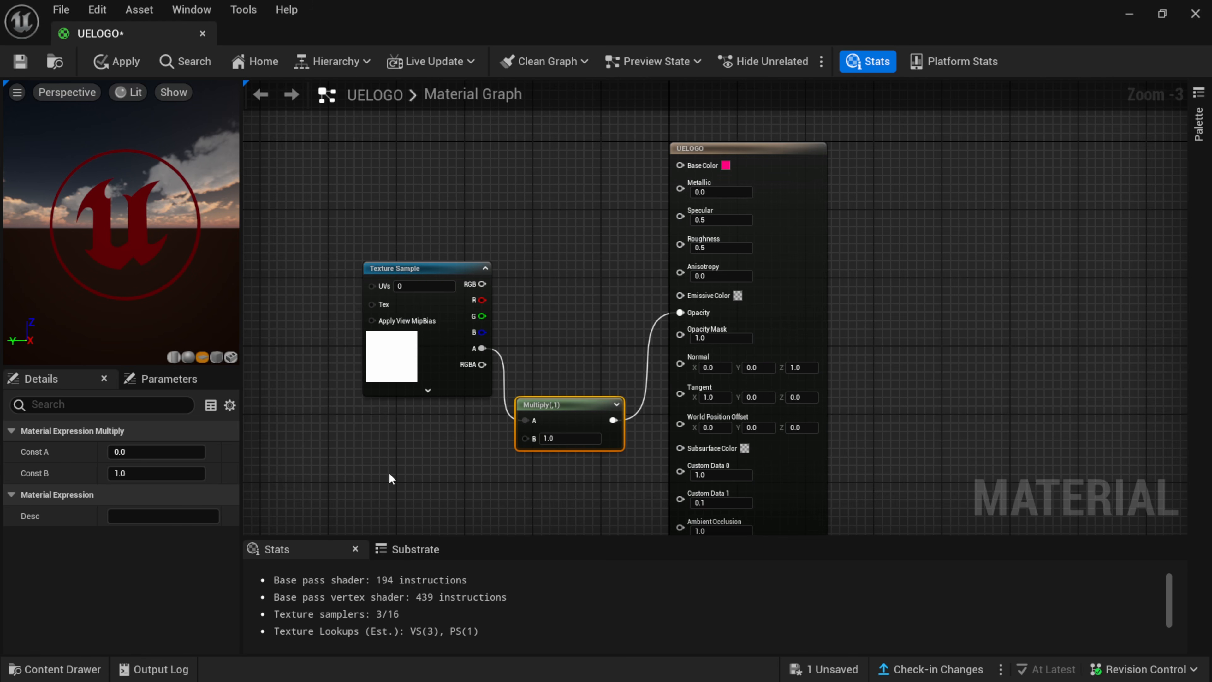
Add a Constant node below the Texture Sample and connect its output to the Multiply node's B input.
{"action": "left_click", "coordinate": [386, 494]}
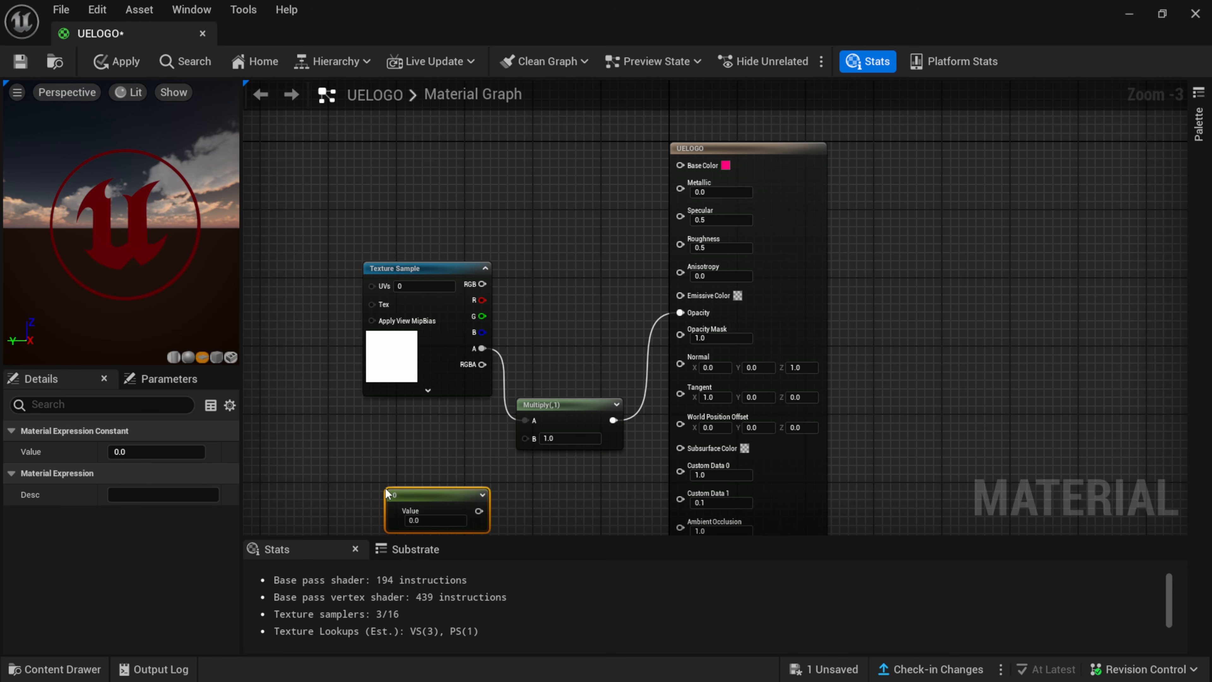
{"action": "left_click_drag", "start_coordinate": [411, 494], "coordinate": [533, 444]}
{"action": "left_click_drag", "start_coordinate": [414, 452], "coordinate": [423, 450]}
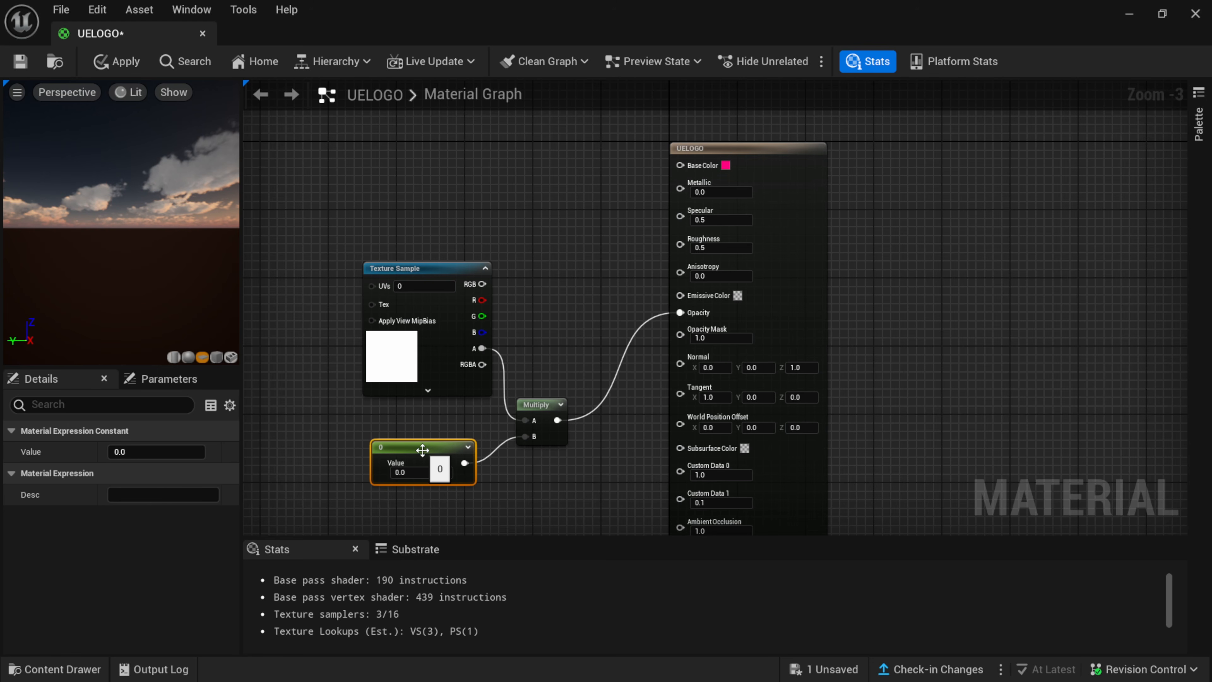
Convert the Constant node to a parameter named LOGO OPACITY with a default value of 1.
{"action": "right_click", "coordinate": [417, 449]}
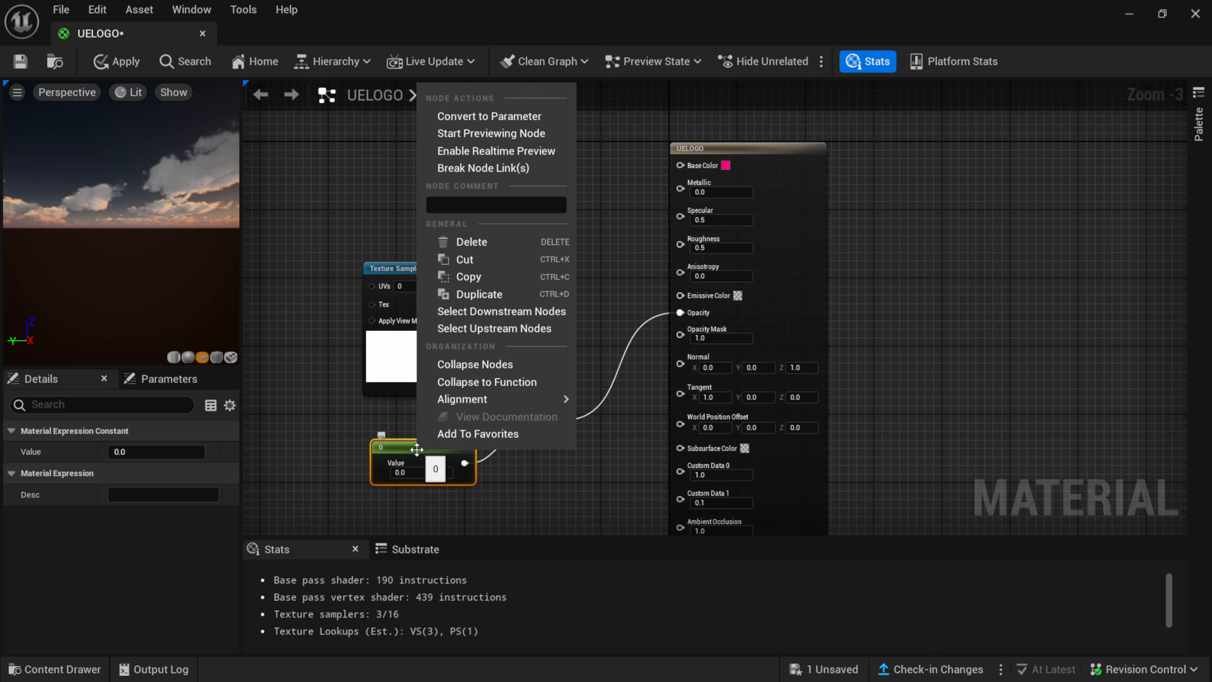
{"action": "left_click", "coordinate": [495, 115]}
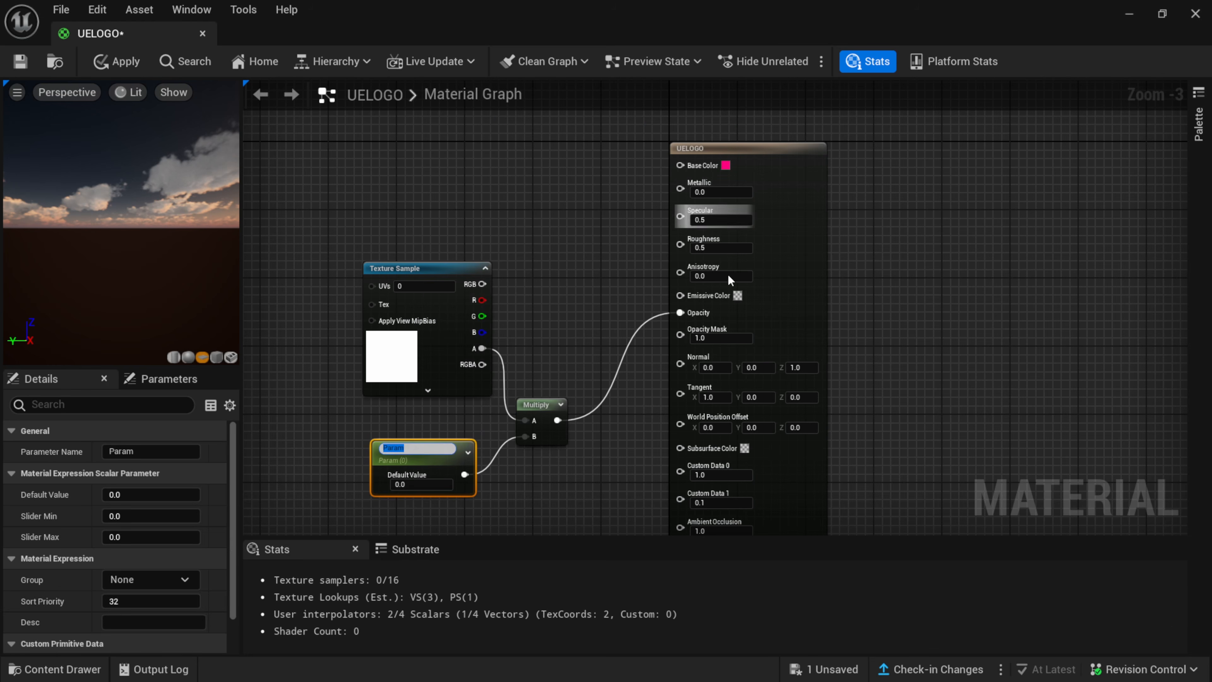
{"action": "type", "text": "LO"}
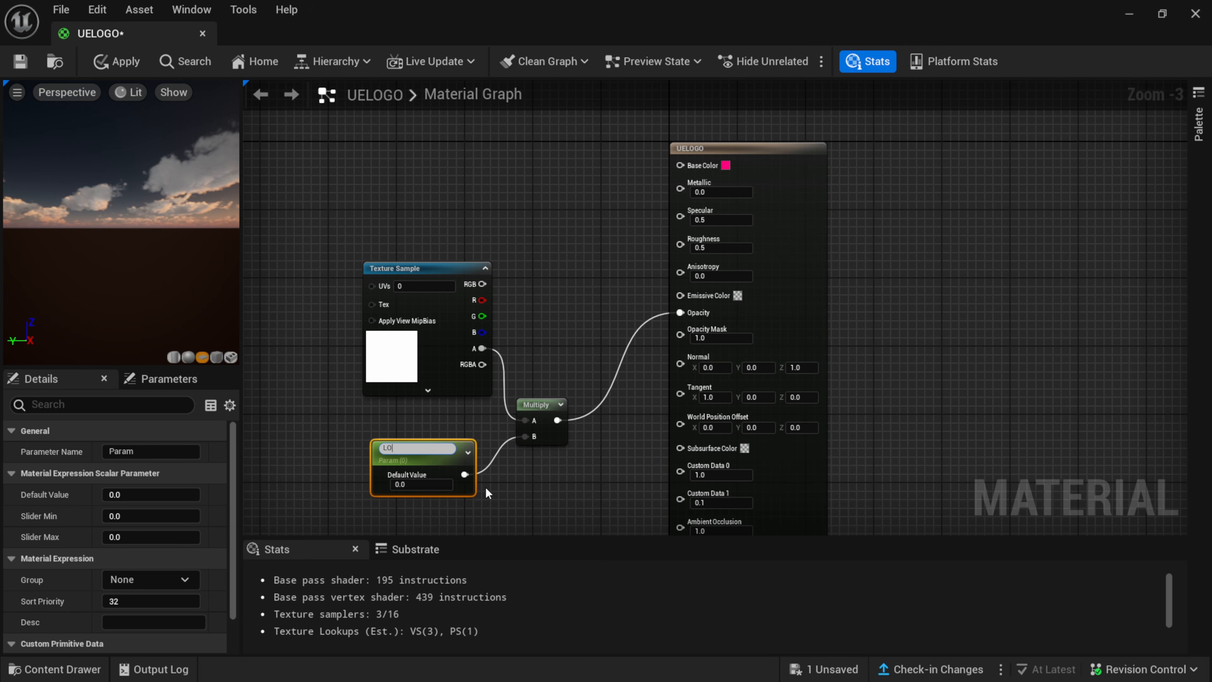
{"action": "type", "text": "GO OPACITY"}
{"action": "key", "text": "Return"}
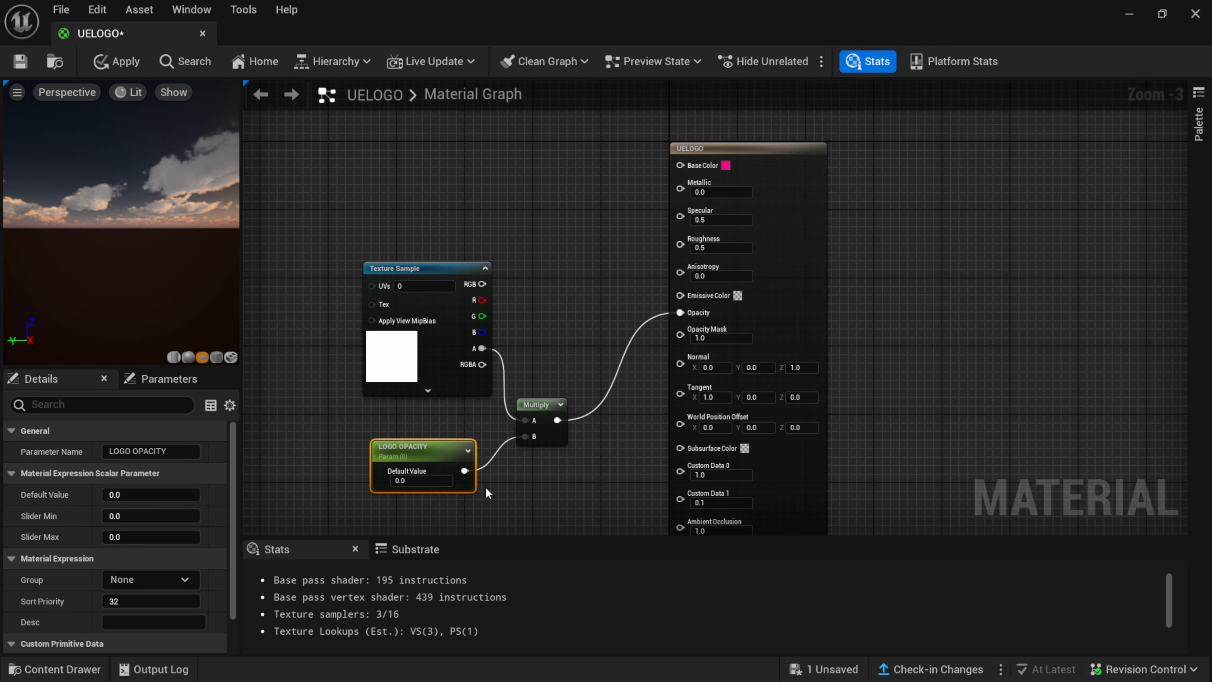
{"action": "left_click", "coordinate": [423, 479]}
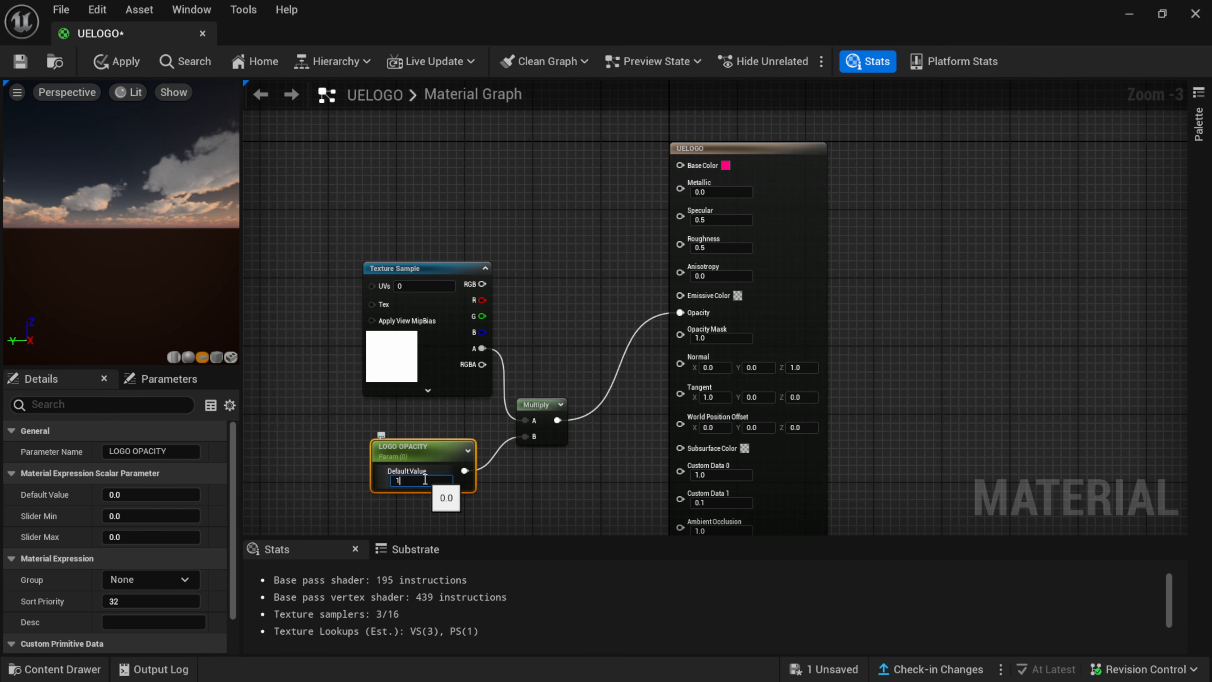
{"action": "type", "text": "1"}
{"action": "key", "text": "Return"}
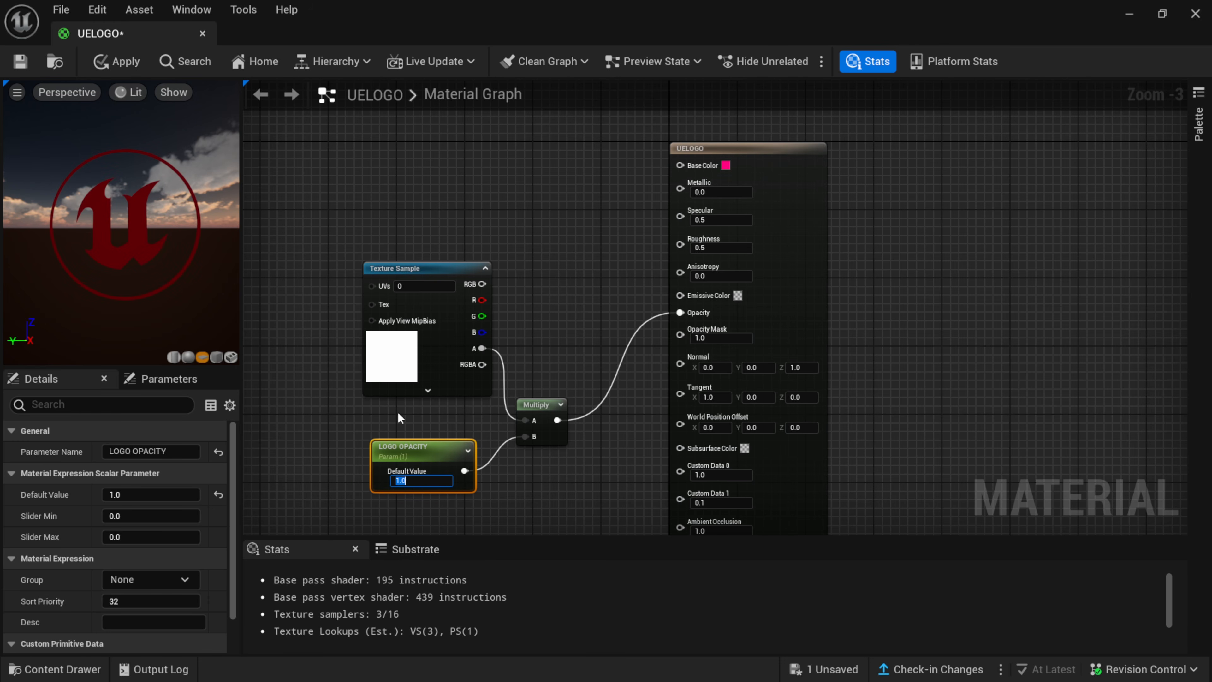
Promote the material's Base Color input to a parameter and arrange its node above the Texture Sample, clear of the material node.
{"action": "left_click_drag", "start_coordinate": [451, 264], "coordinate": [442, 282]}
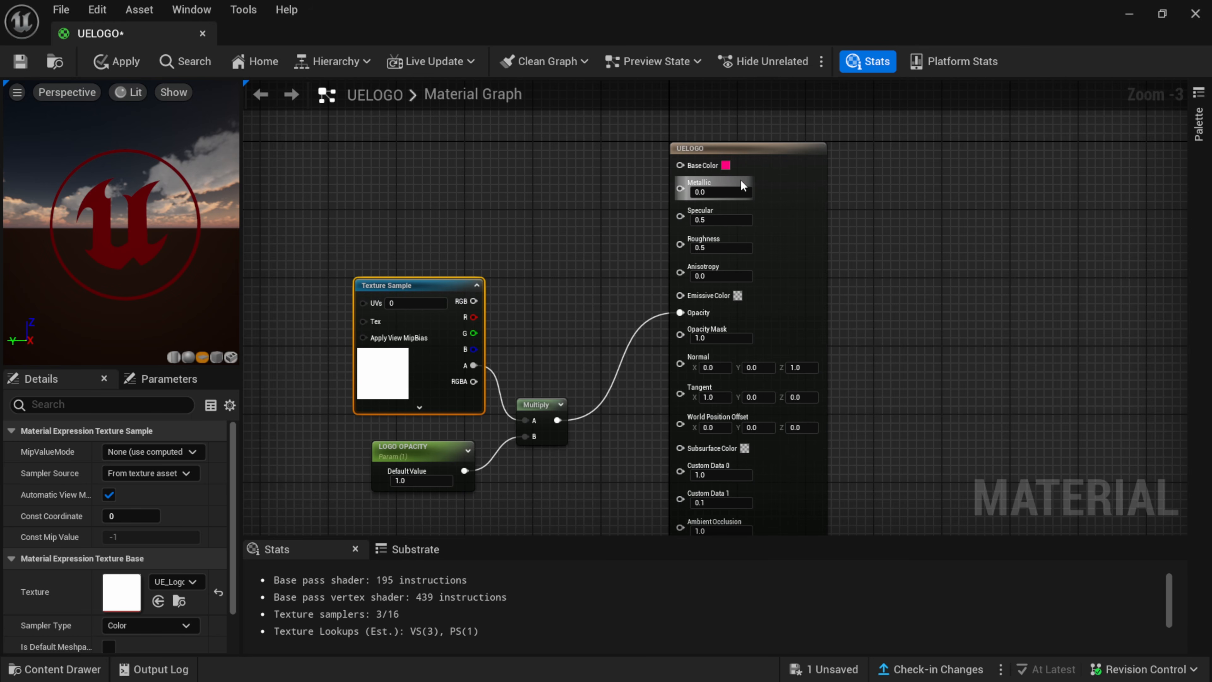
{"action": "right_click", "coordinate": [719, 173]}
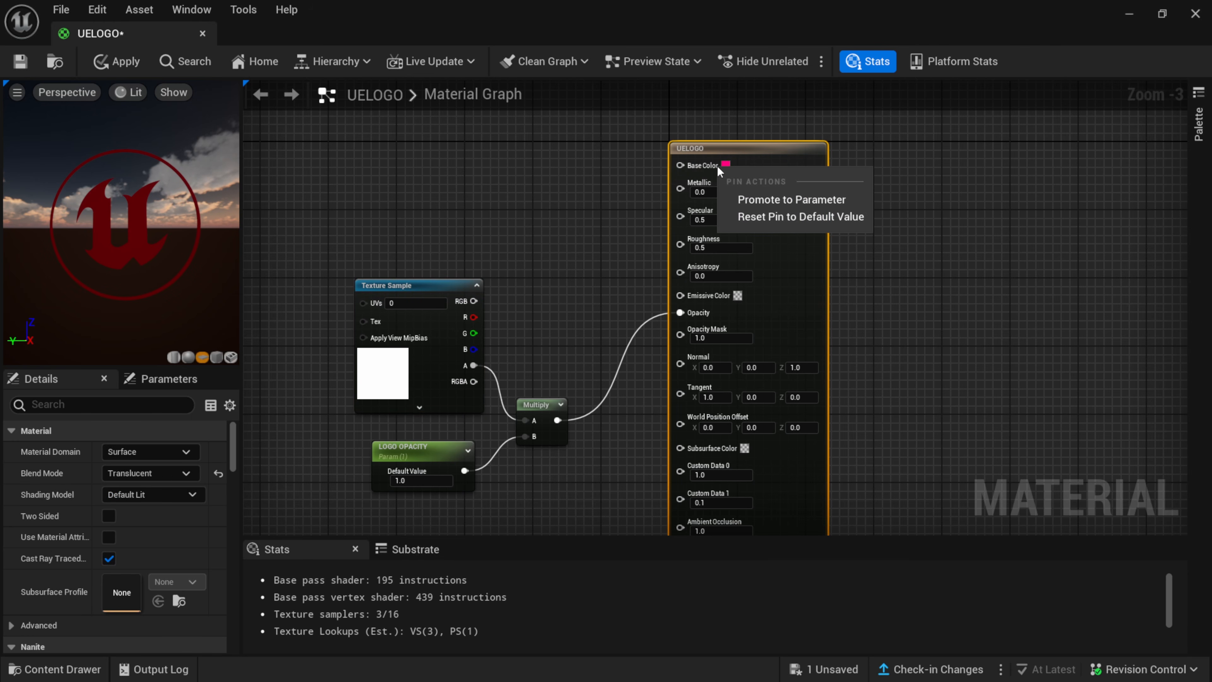
{"action": "left_click", "coordinate": [816, 204]}
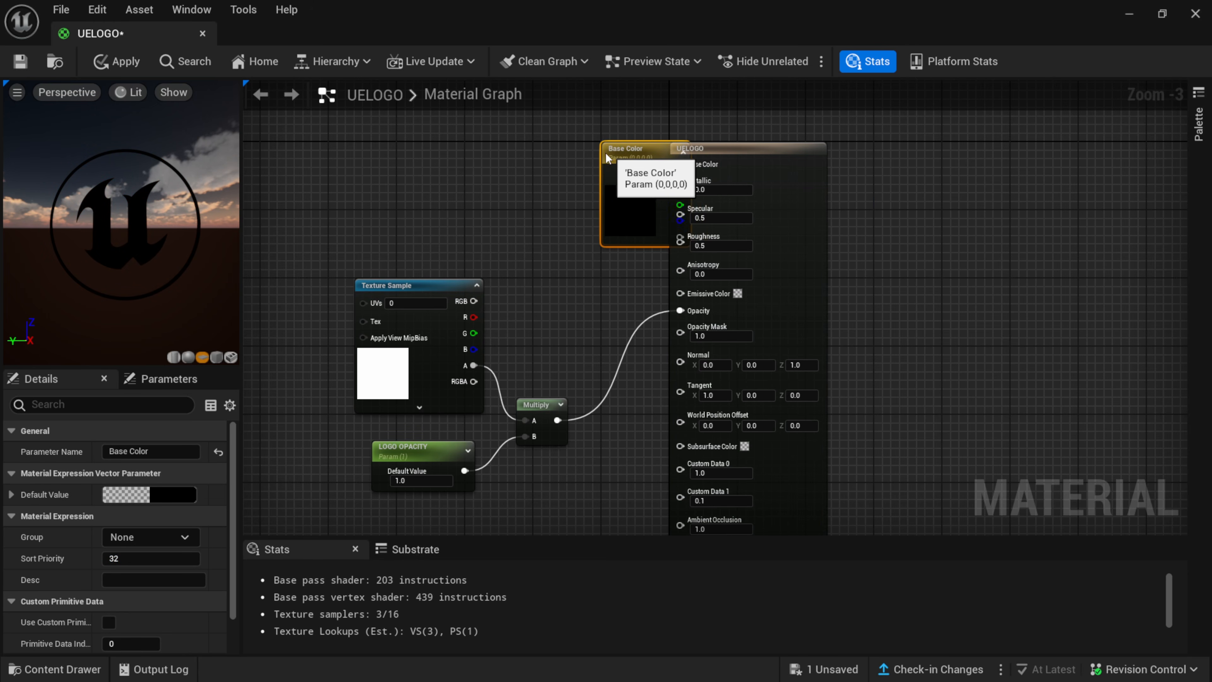
{"action": "left_click_drag", "start_coordinate": [682, 147], "coordinate": [429, 158]}
{"action": "double_click", "coordinate": [461, 149]}
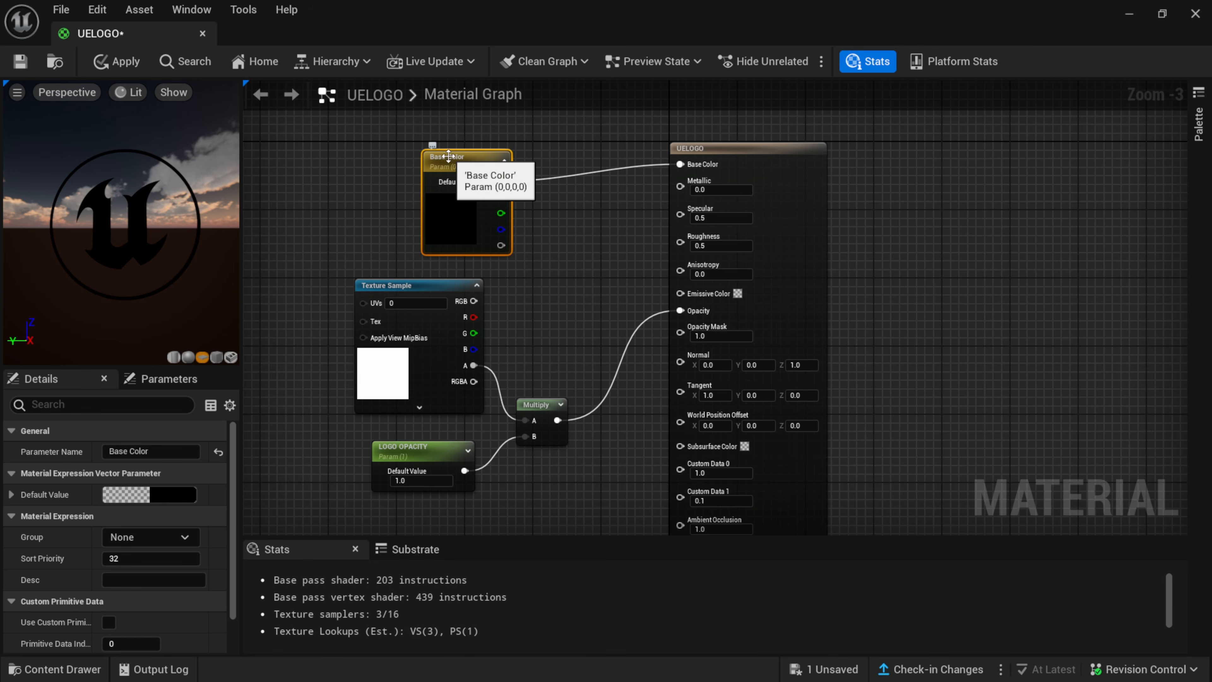
{"action": "left_click", "coordinate": [449, 156]}
{"action": "left_click", "coordinate": [533, 199]}
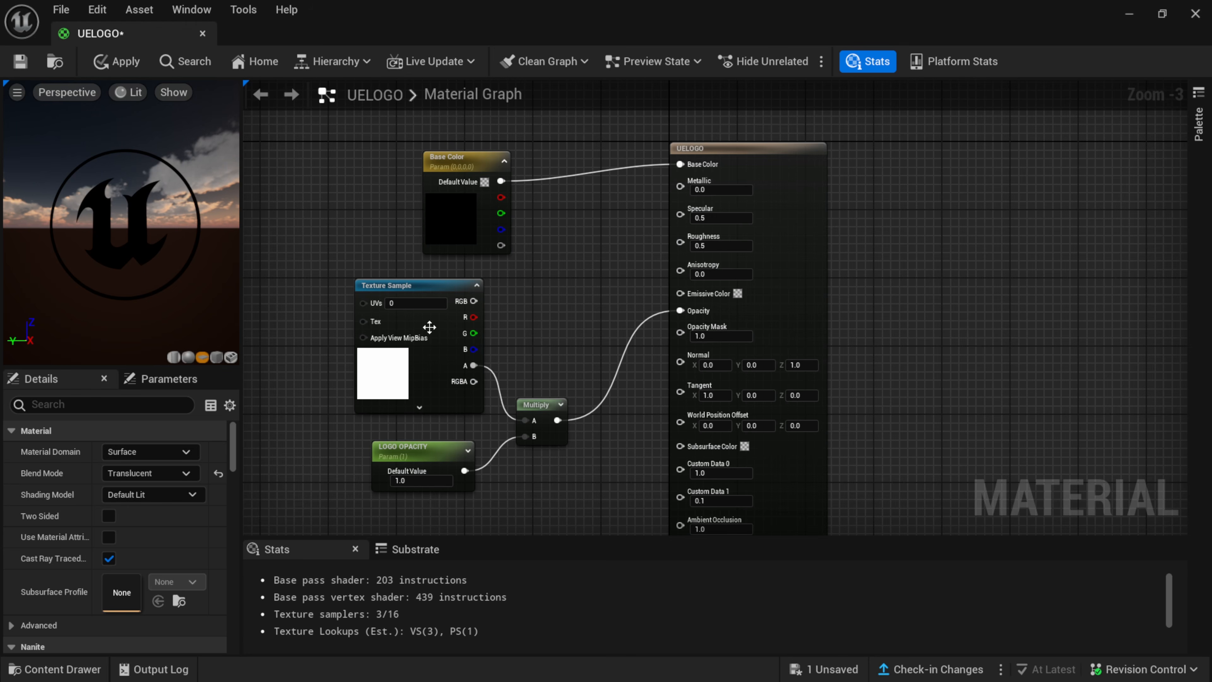
{"action": "left_click_drag", "start_coordinate": [478, 162], "coordinate": [493, 145]}
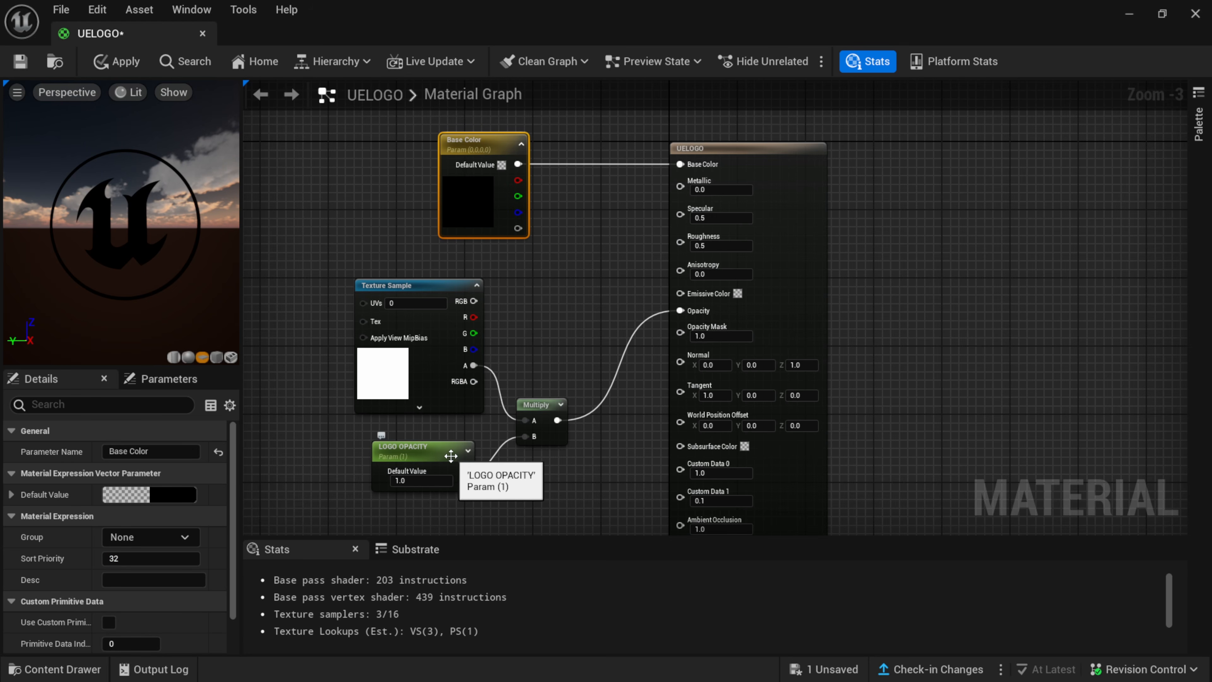
Save and close the UELOGO material, and create a material instance from it under the default name.
{"action": "left_click", "coordinate": [20, 62]}
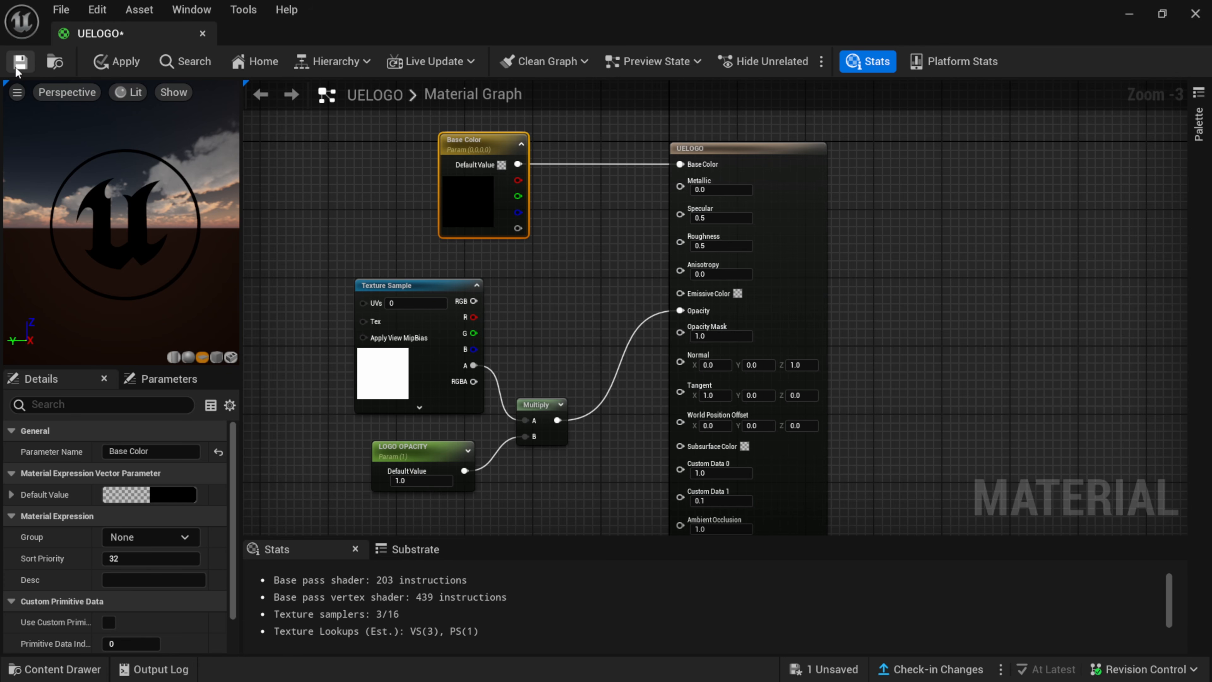
{"action": "left_click", "coordinate": [1196, 14]}
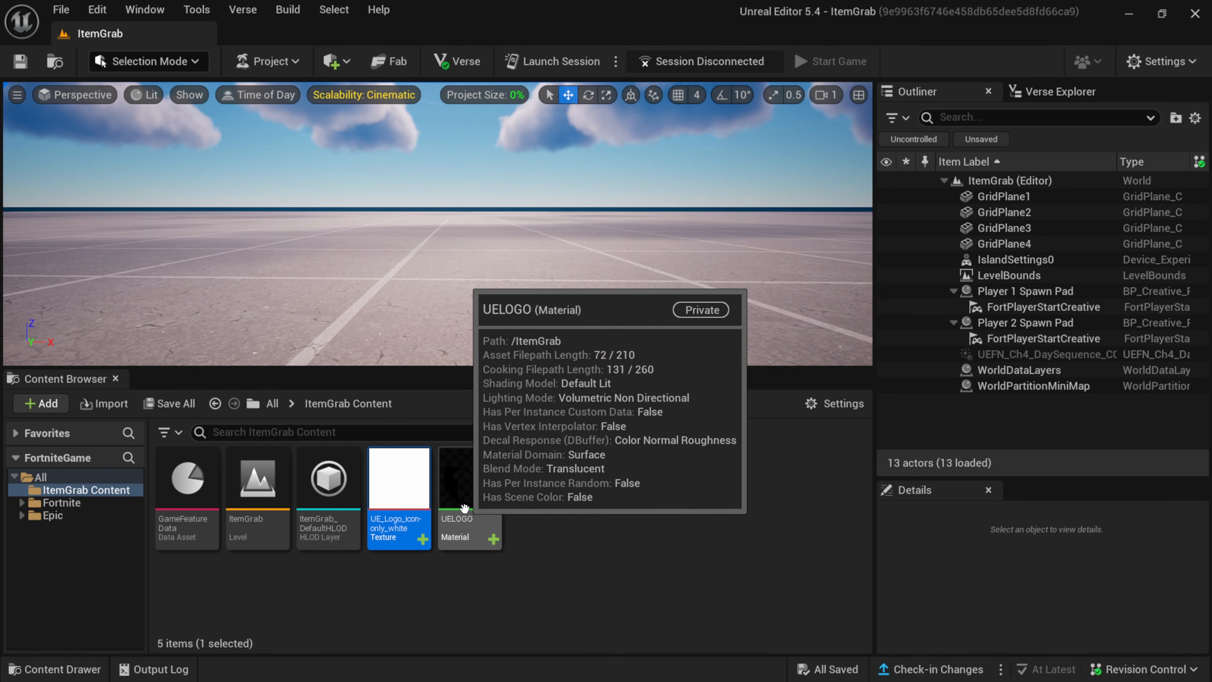
{"action": "left_click", "coordinate": [469, 518]}
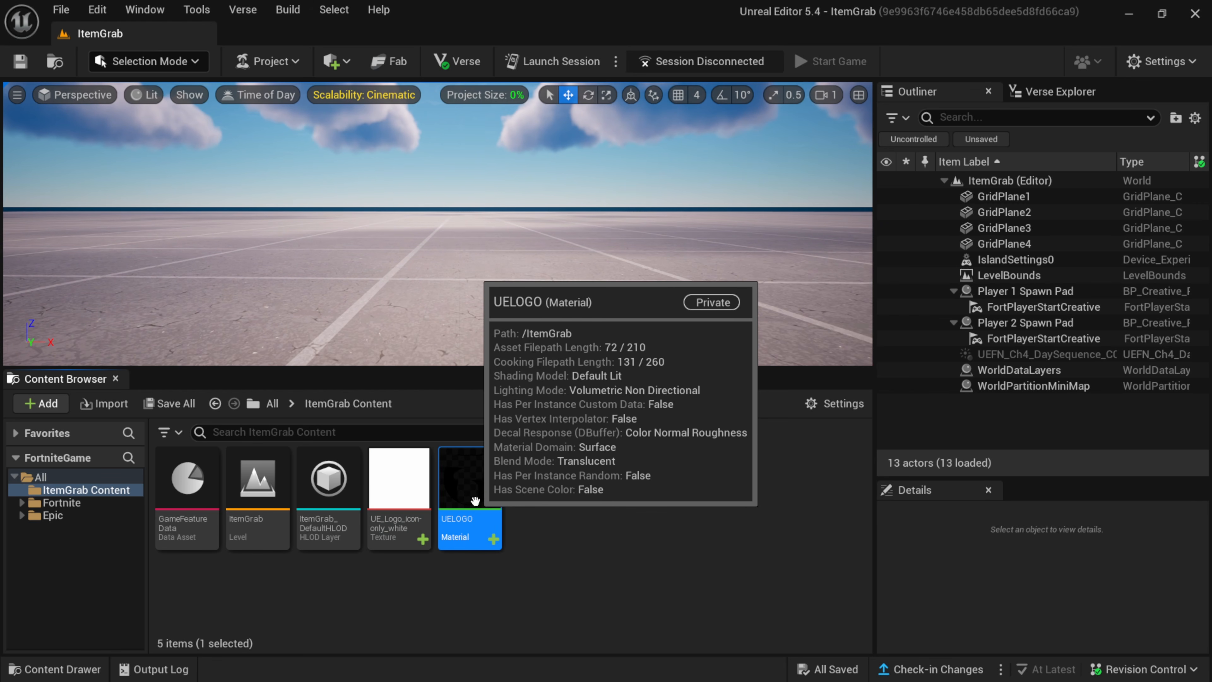
{"action": "right_click", "coordinate": [477, 507]}
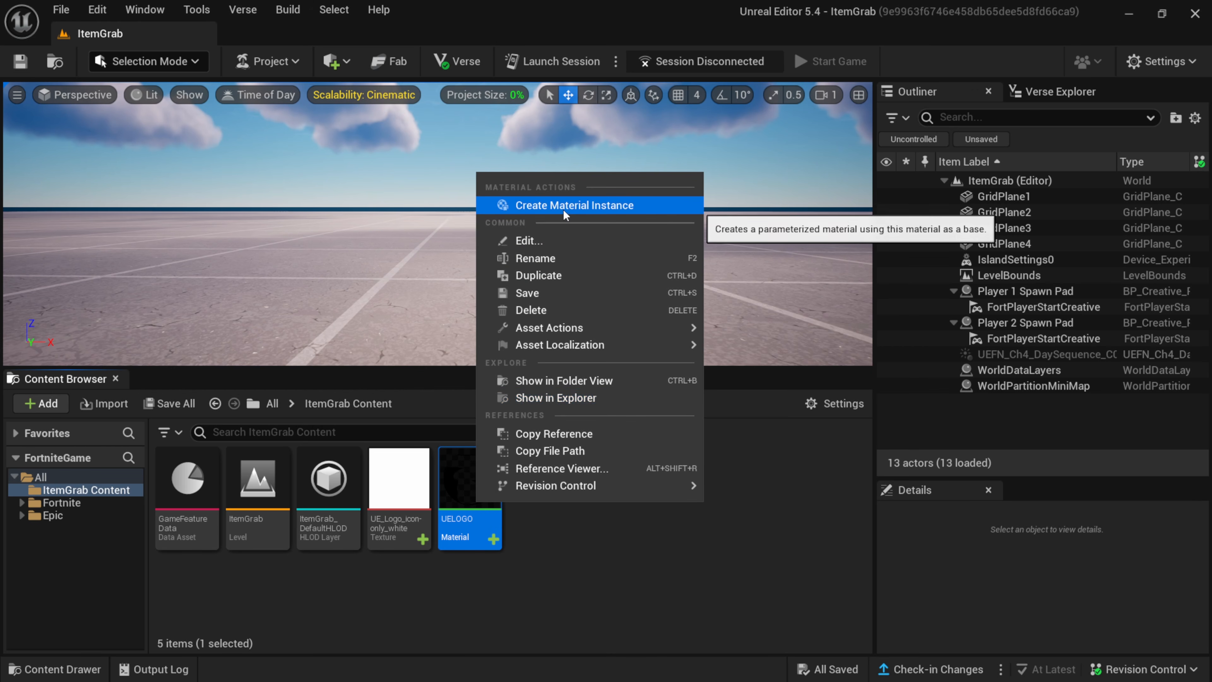
{"action": "left_click", "coordinate": [609, 205]}
{"action": "key", "text": "Return"}
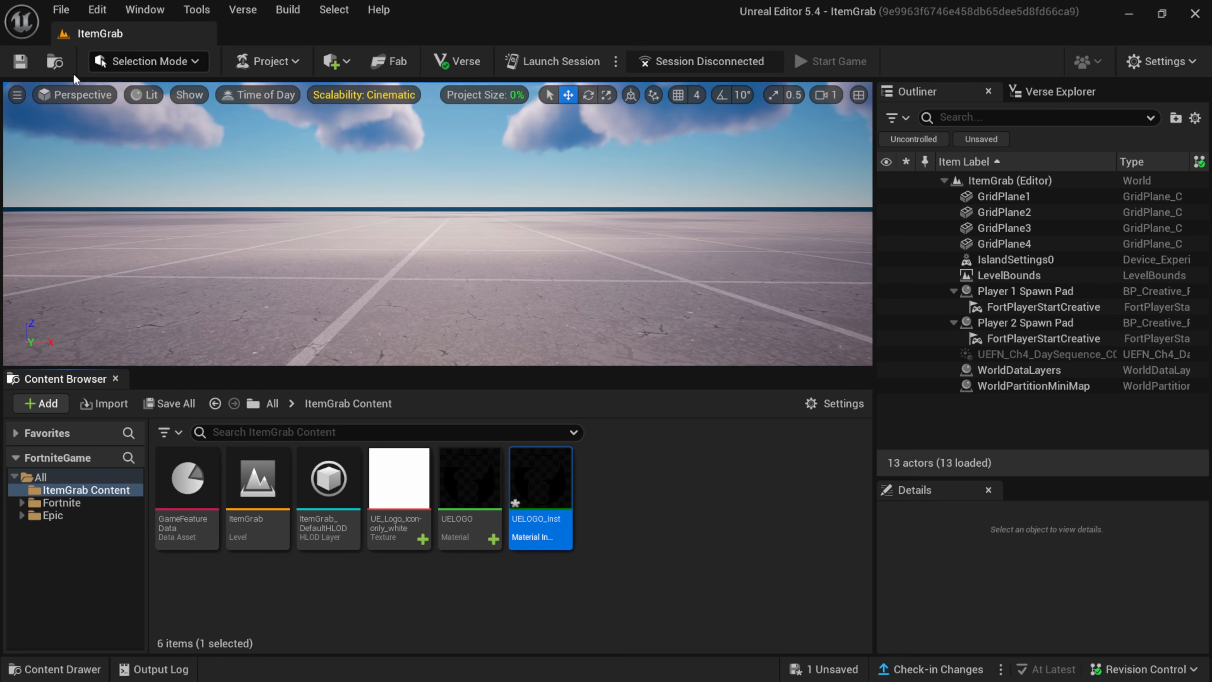
Add a Plane to the level and stand it between the spawn pads with location 0, 0, 148.2, X rotation 90° and scale 2.
{"action": "left_click", "coordinate": [333, 61]}
{"action": "mouse_move", "coordinate": [392, 140]}
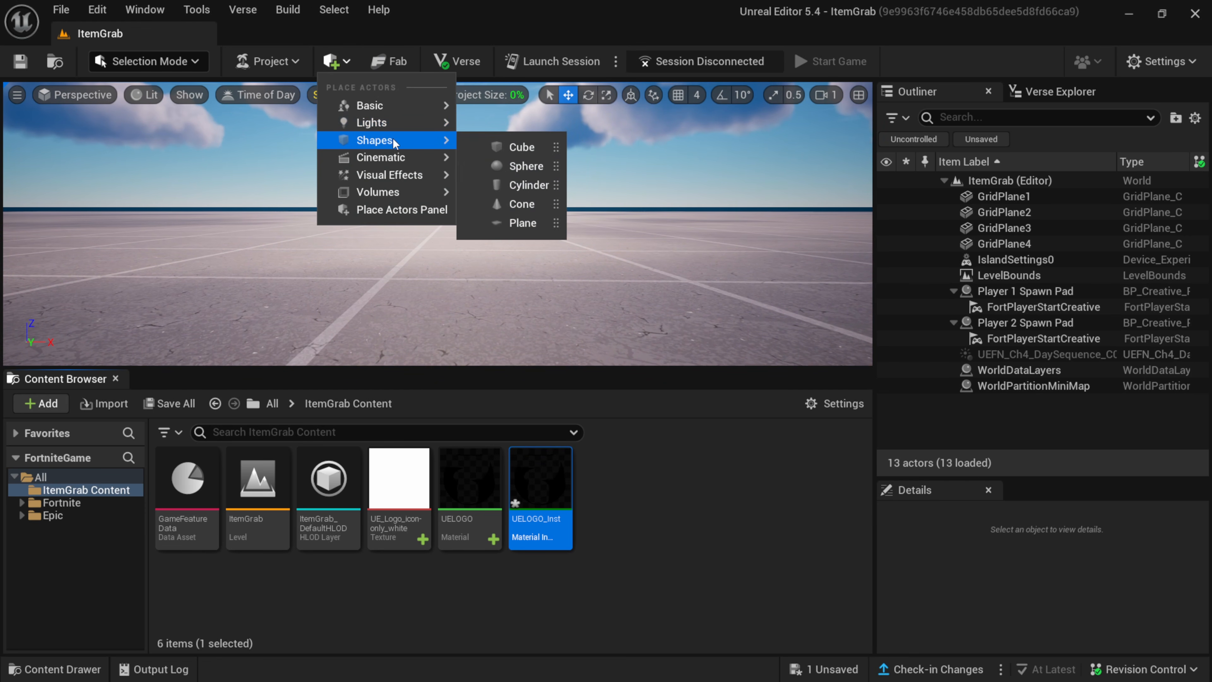
{"action": "left_click", "coordinate": [518, 223]}
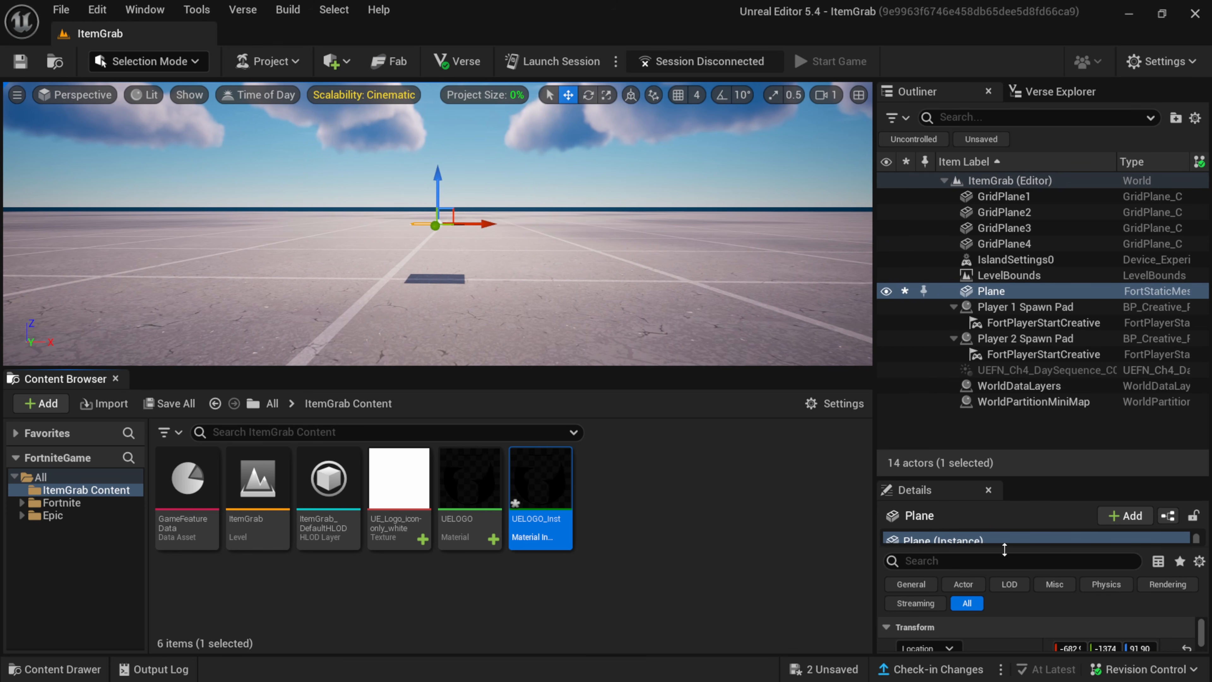
{"action": "left_click_drag", "start_coordinate": [1028, 478], "coordinate": [1027, 247]}
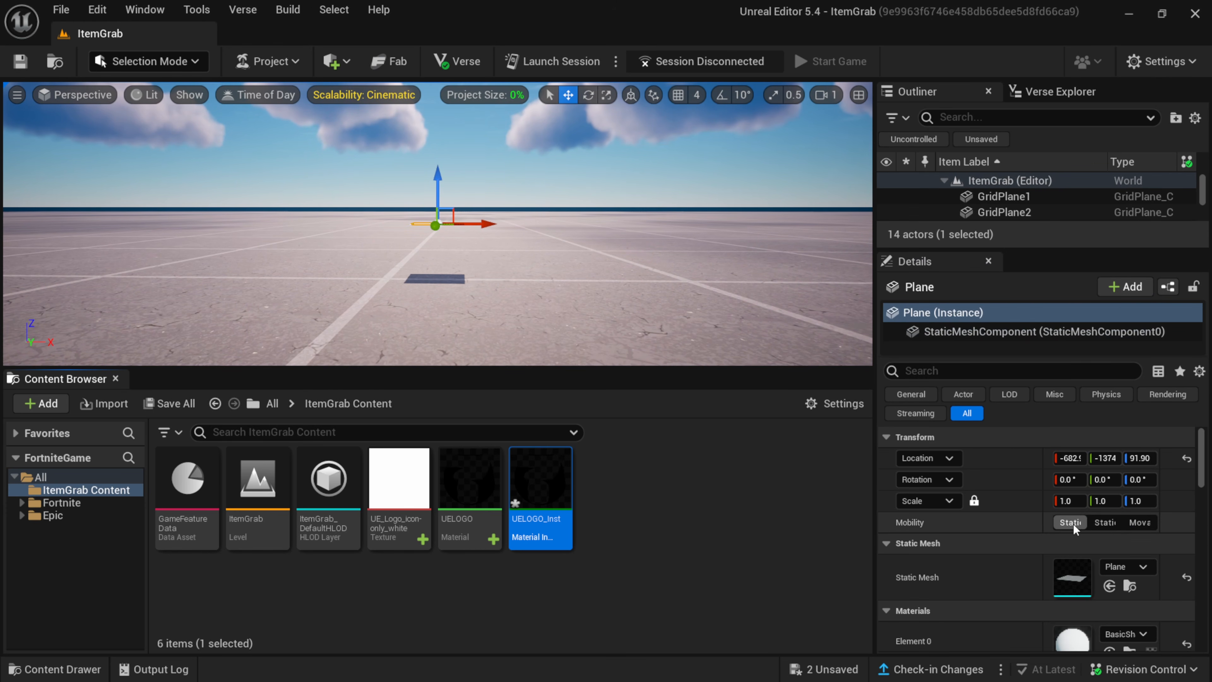
{"action": "left_click_drag", "start_coordinate": [1071, 504], "coordinate": [1095, 504]}
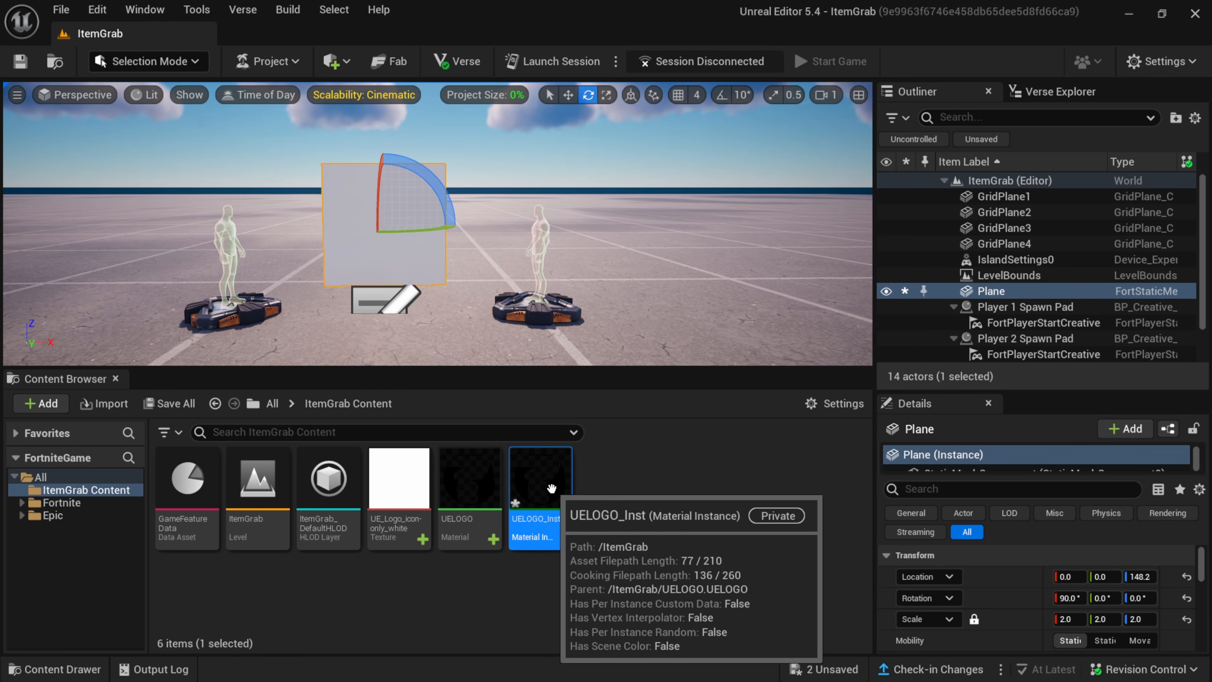
Apply the UELOGO_Inst material instance to the upright plane and inspect the logo up close.
{"action": "left_click_drag", "start_coordinate": [540, 488], "coordinate": [361, 249]}
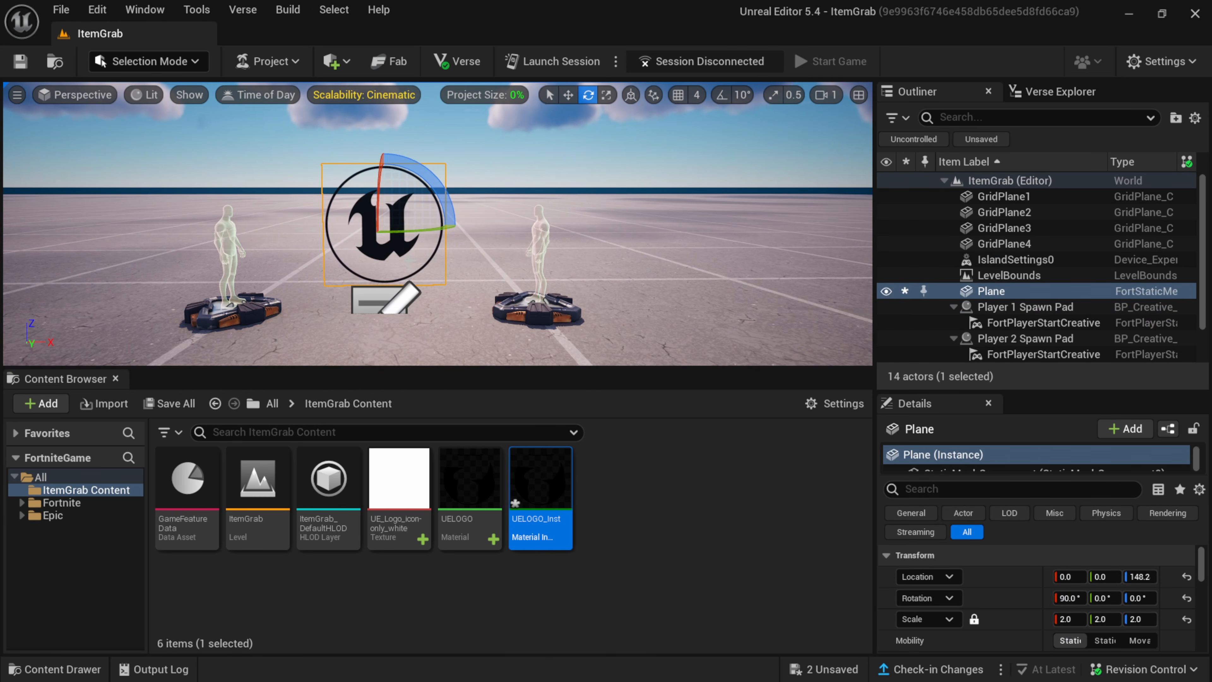
{"action": "scroll", "coordinate": [399, 253], "scroll_direction": "up", "scroll_amount": 4}
{"action": "middle_click_drag", "start_coordinate": [395, 256], "coordinate": [430, 292]}
{"action": "scroll", "coordinate": [430, 291], "scroll_direction": "up", "scroll_amount": 2}
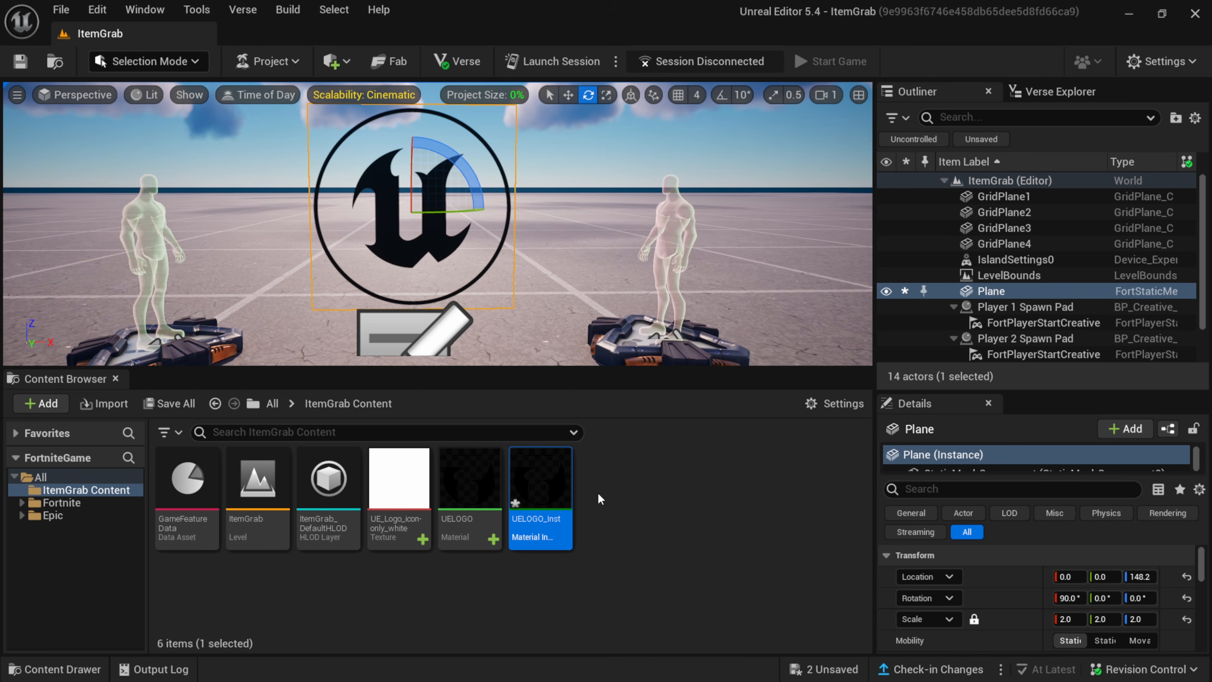
Create a Level Sequence with the default name in ItemGrab Content and open it in Sequencer.
{"action": "right_click", "coordinate": [614, 503]}
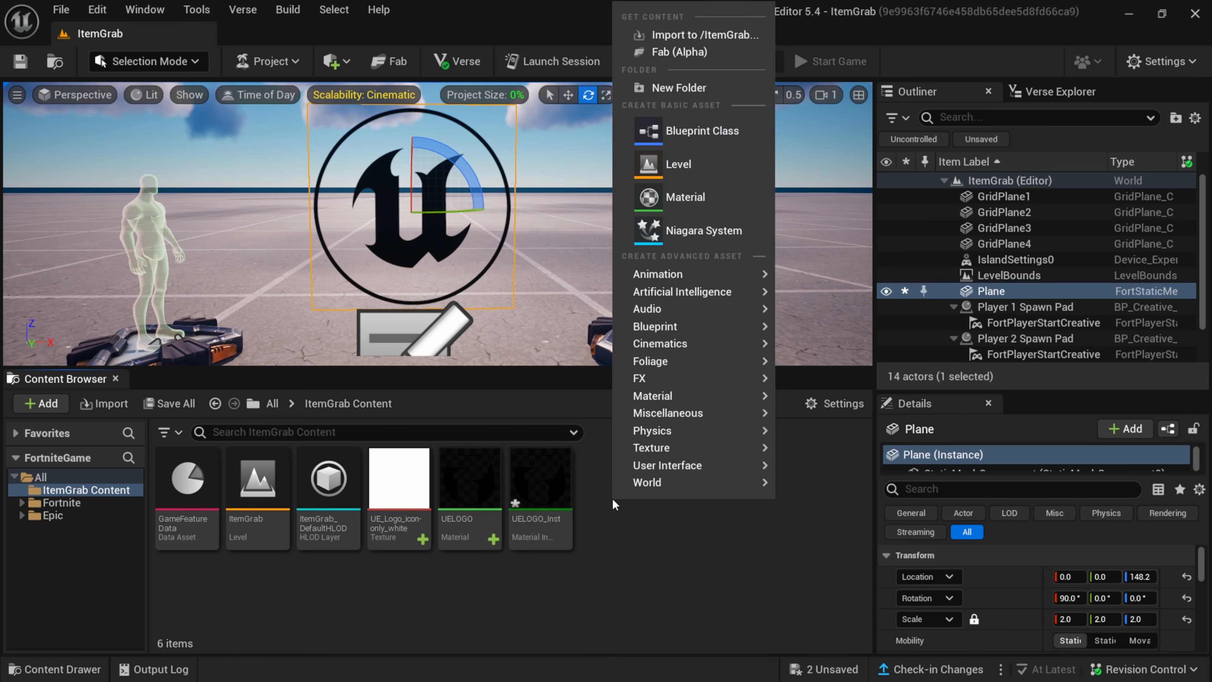
{"action": "mouse_move", "coordinate": [700, 350]}
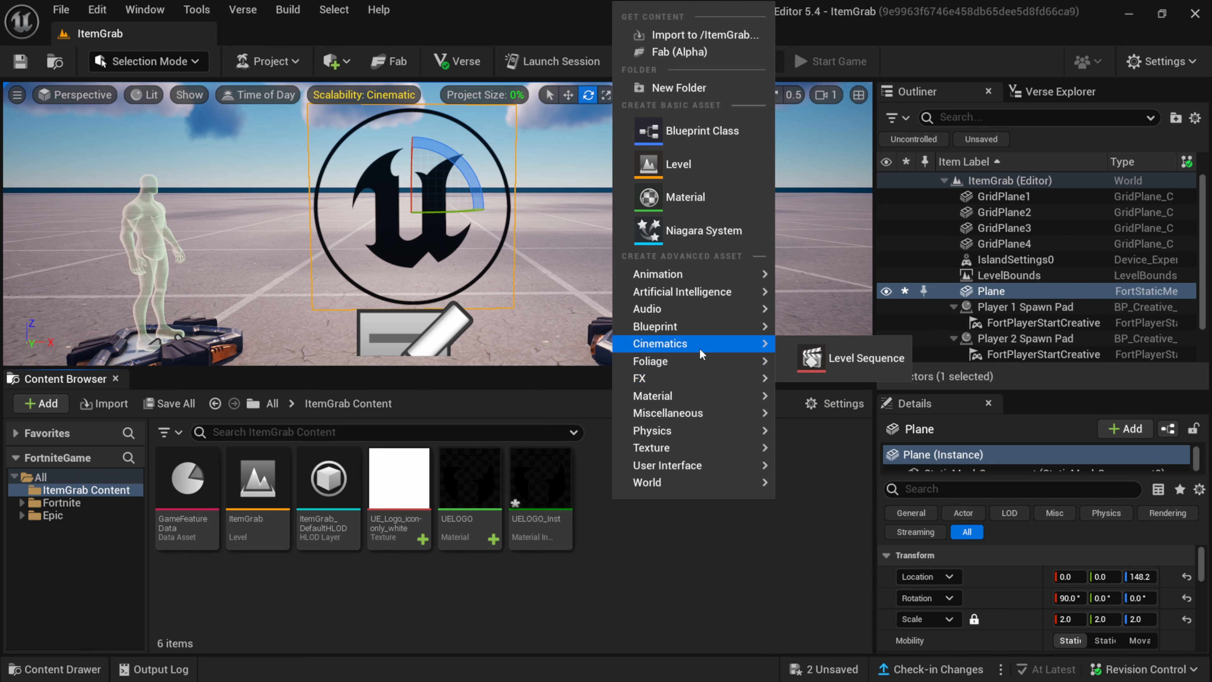
{"action": "left_click", "coordinate": [847, 356]}
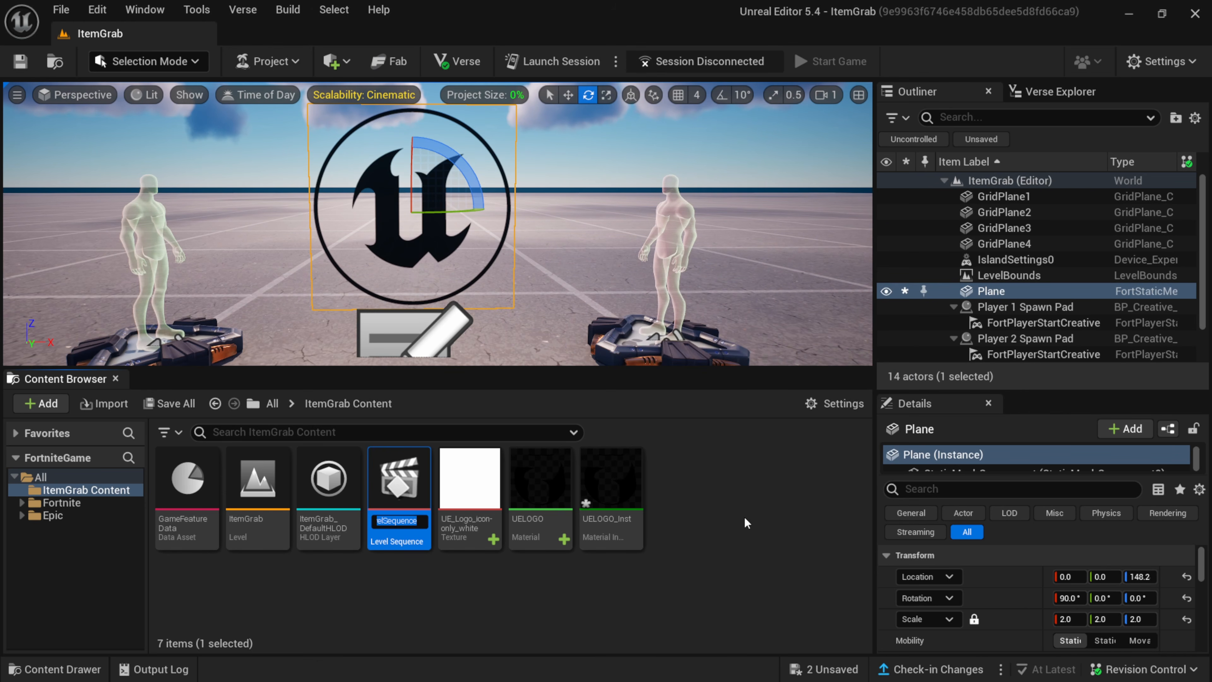
{"action": "key", "text": "Return"}
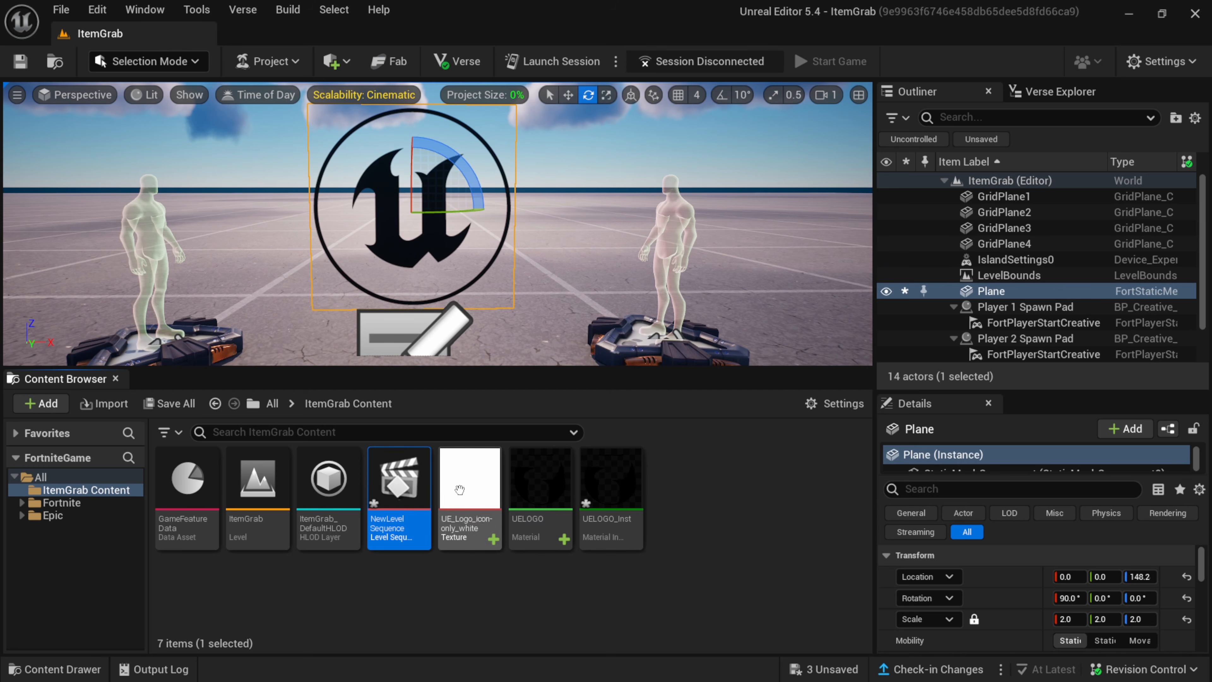
{"action": "double_click", "coordinate": [408, 488]}
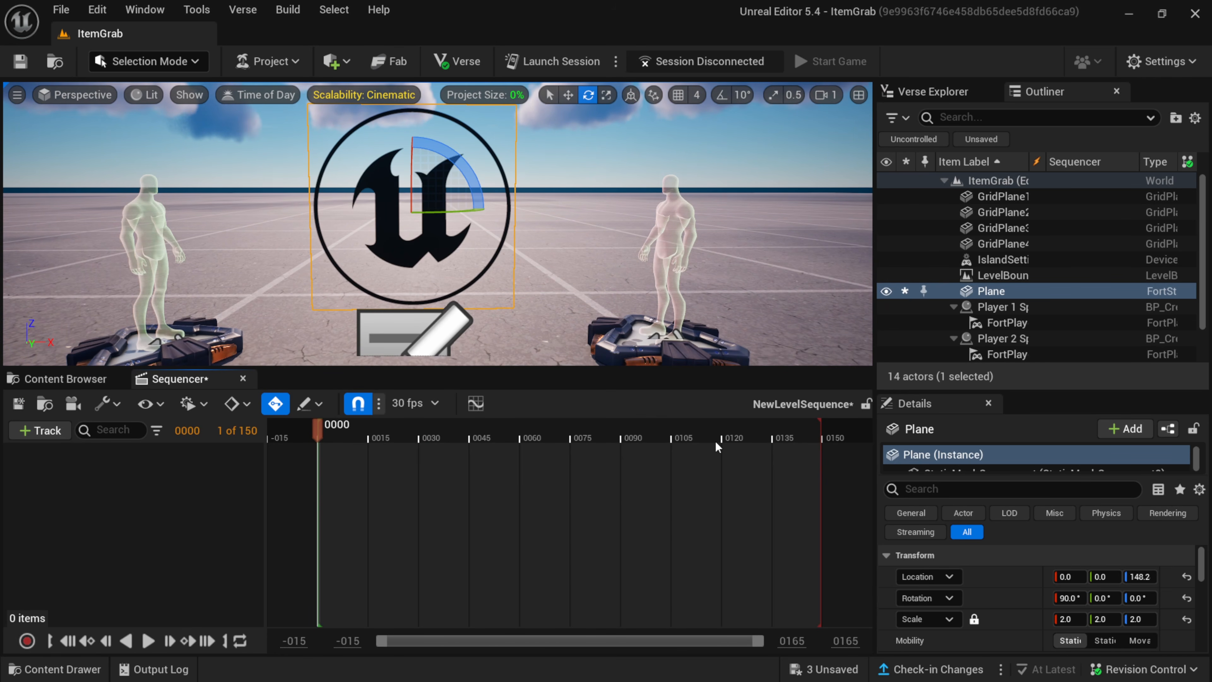
Add the Plane actor to the level sequence with its StaticMeshComponent0 track and the lambert1 material slot track.
{"action": "left_click_drag", "start_coordinate": [985, 300], "coordinate": [75, 493]}
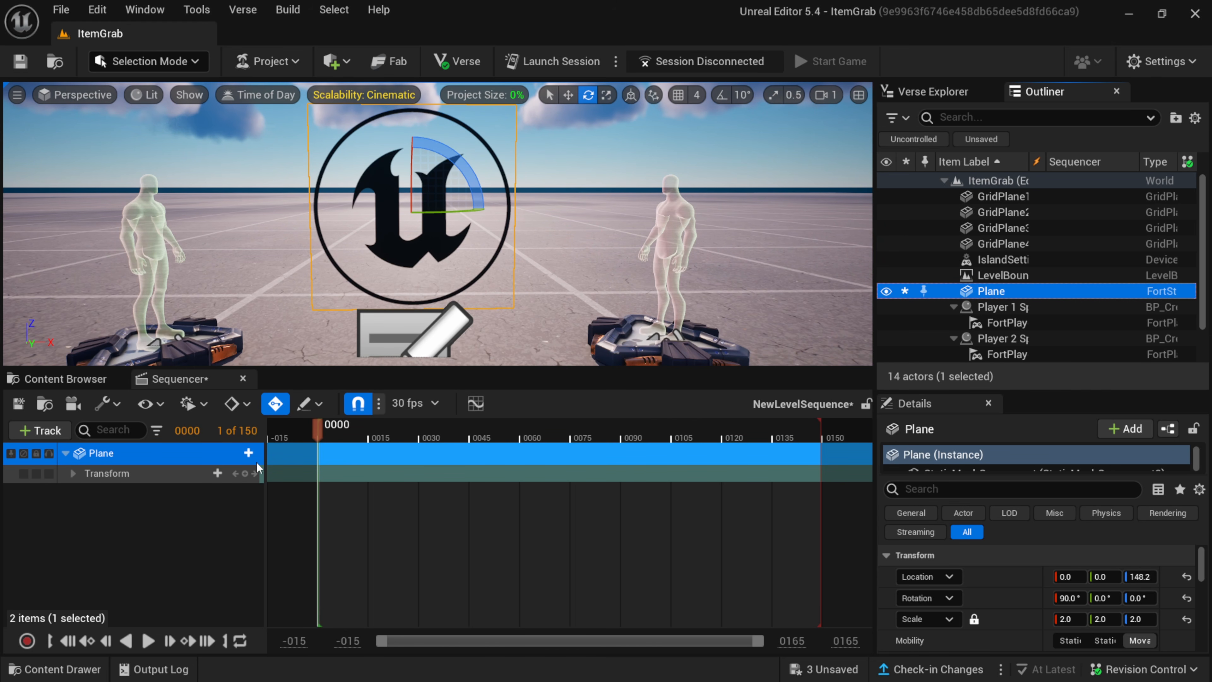
{"action": "left_click", "coordinate": [252, 454]}
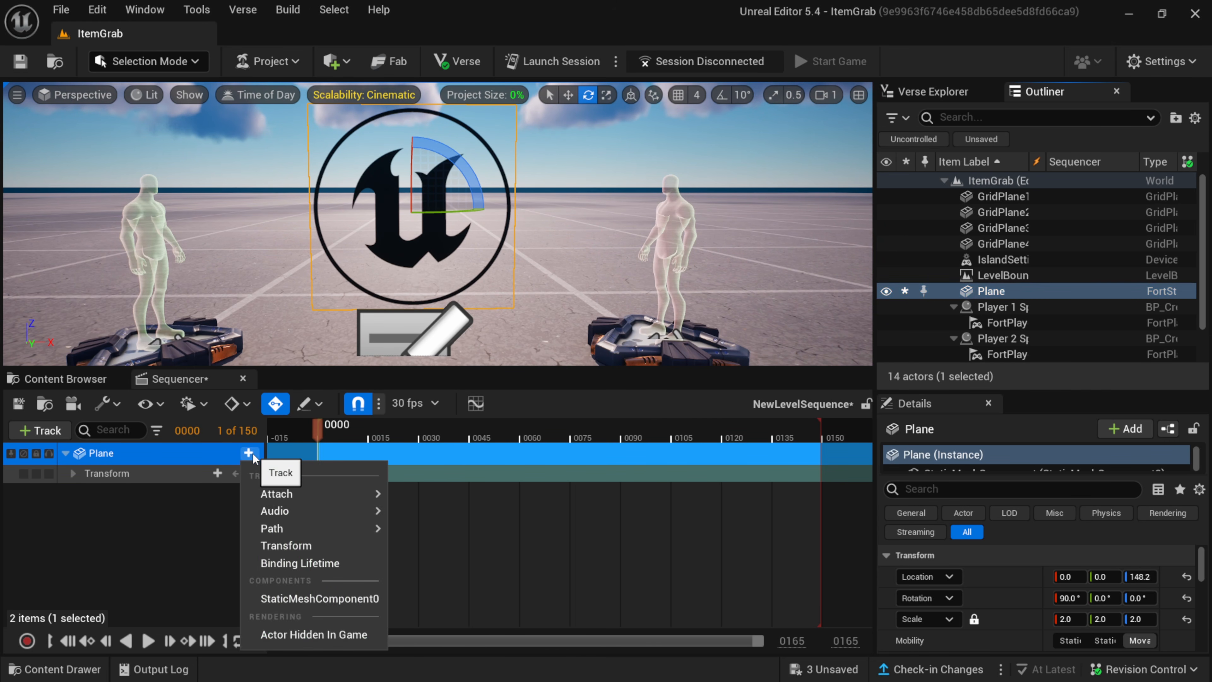
{"action": "left_click", "coordinate": [321, 598]}
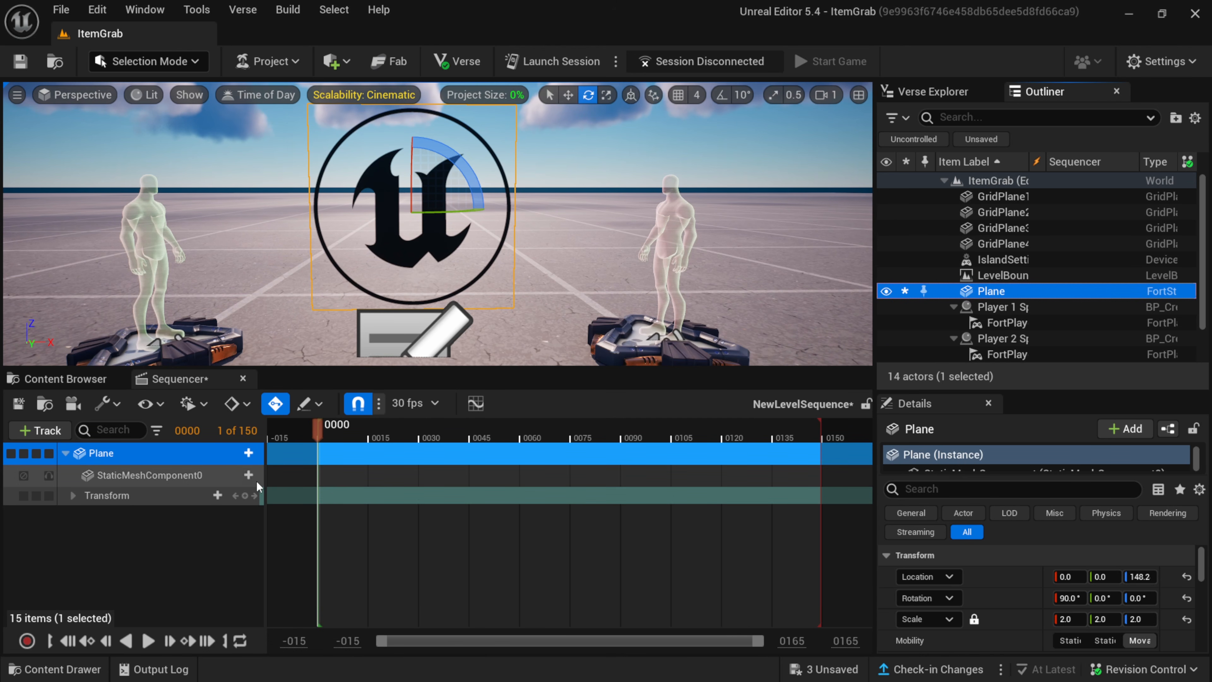
{"action": "left_click", "coordinate": [248, 475]}
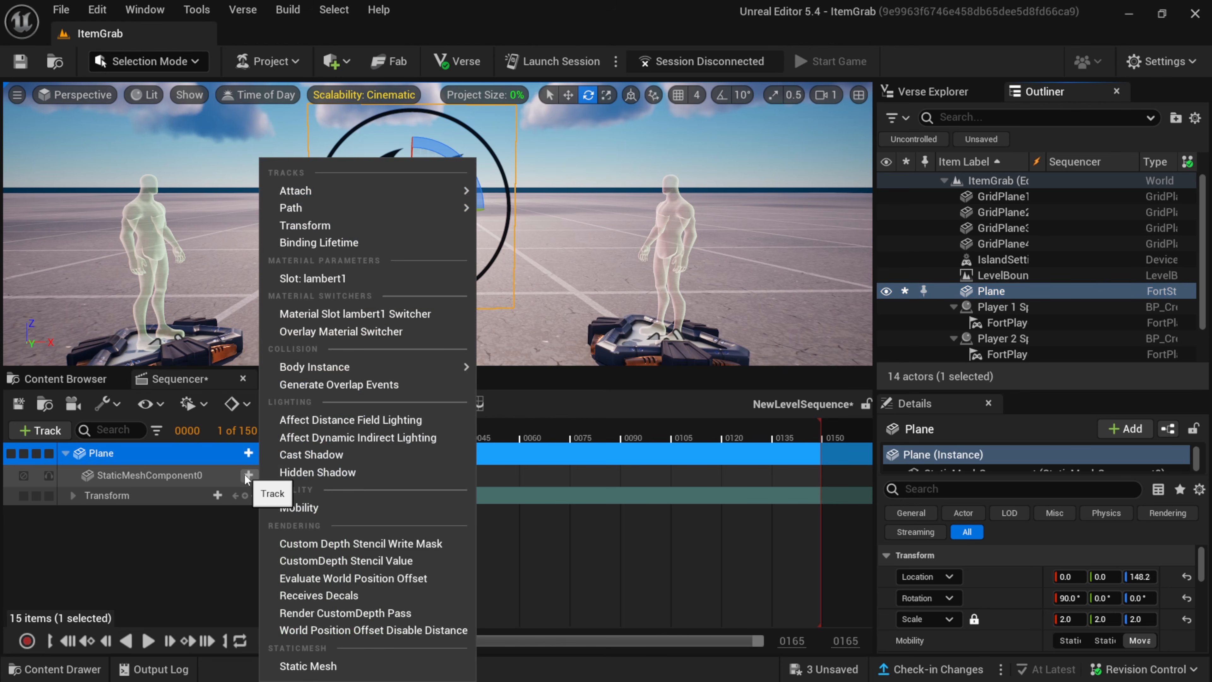
{"action": "left_click", "coordinate": [342, 277]}
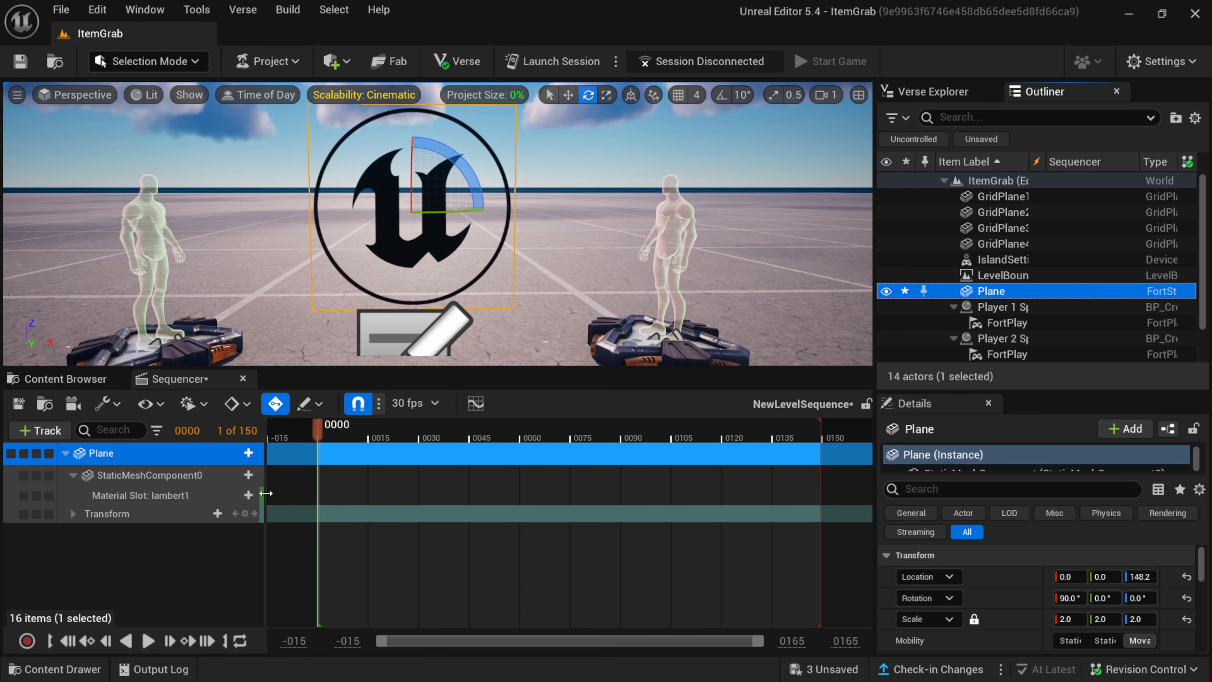
Add a Base Color parameter to the lambert1 slot track and key it at frame 75 to R 0.335112, G 0.682674, B -0.096001.
{"action": "left_click", "coordinate": [252, 496]}
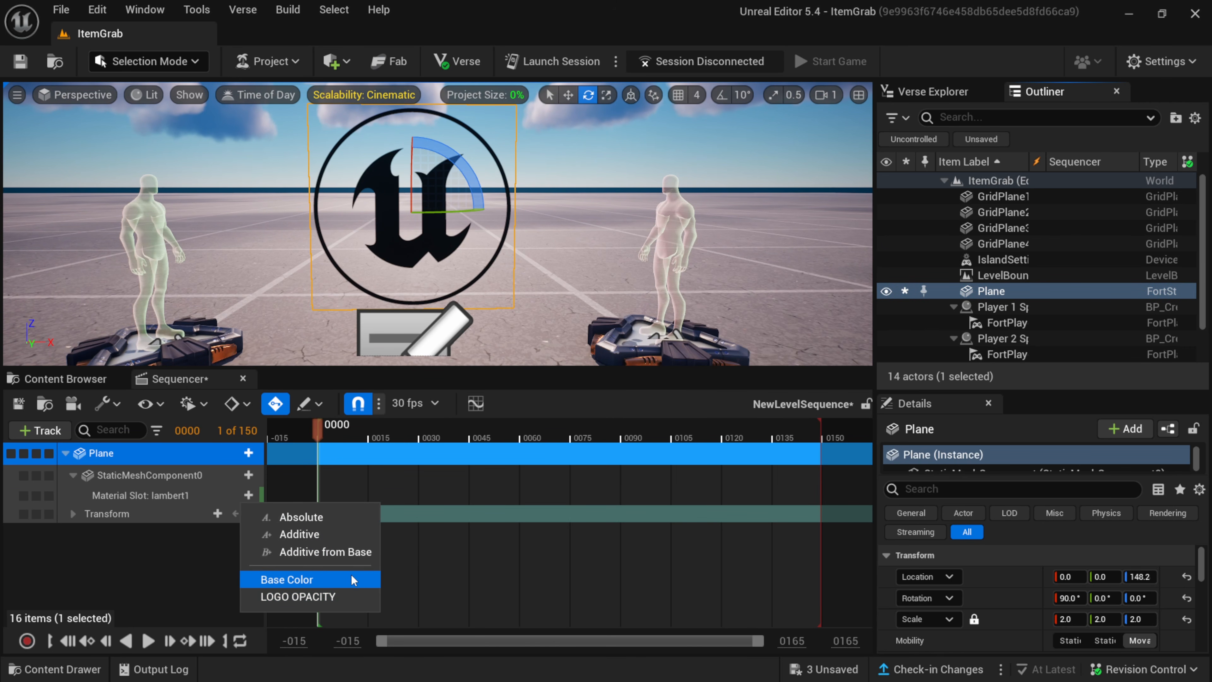
{"action": "left_click", "coordinate": [292, 579]}
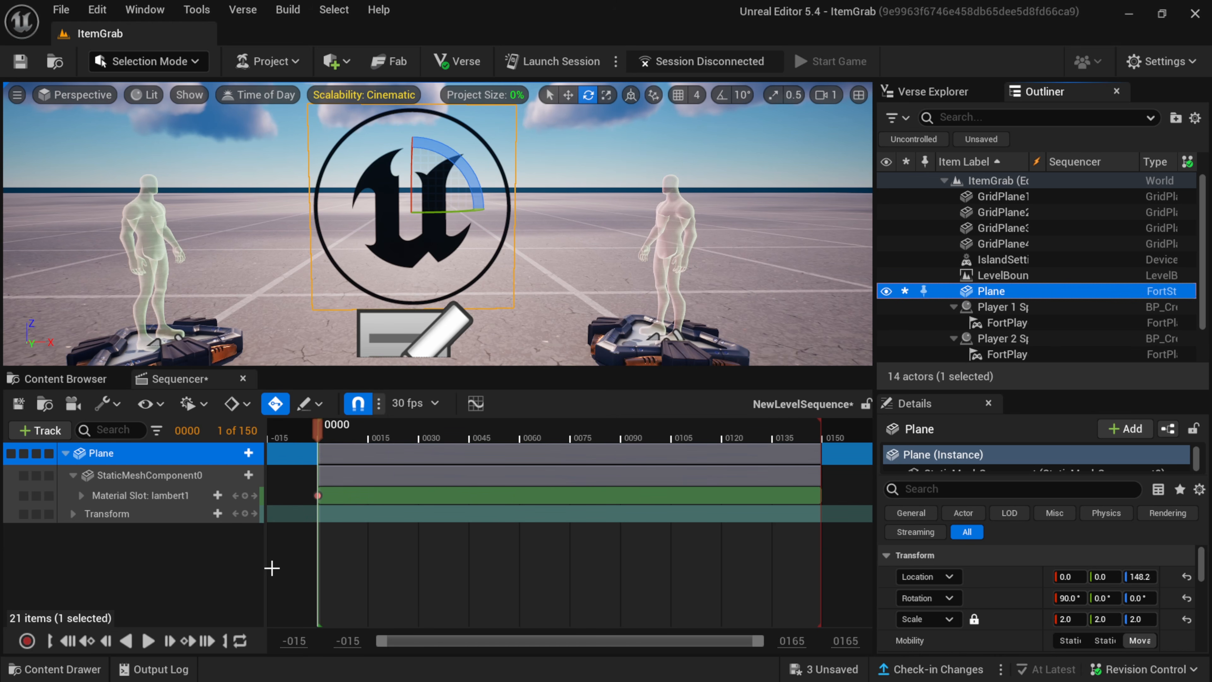
{"action": "left_click", "coordinate": [82, 496]}
{"action": "left_click", "coordinate": [89, 513]}
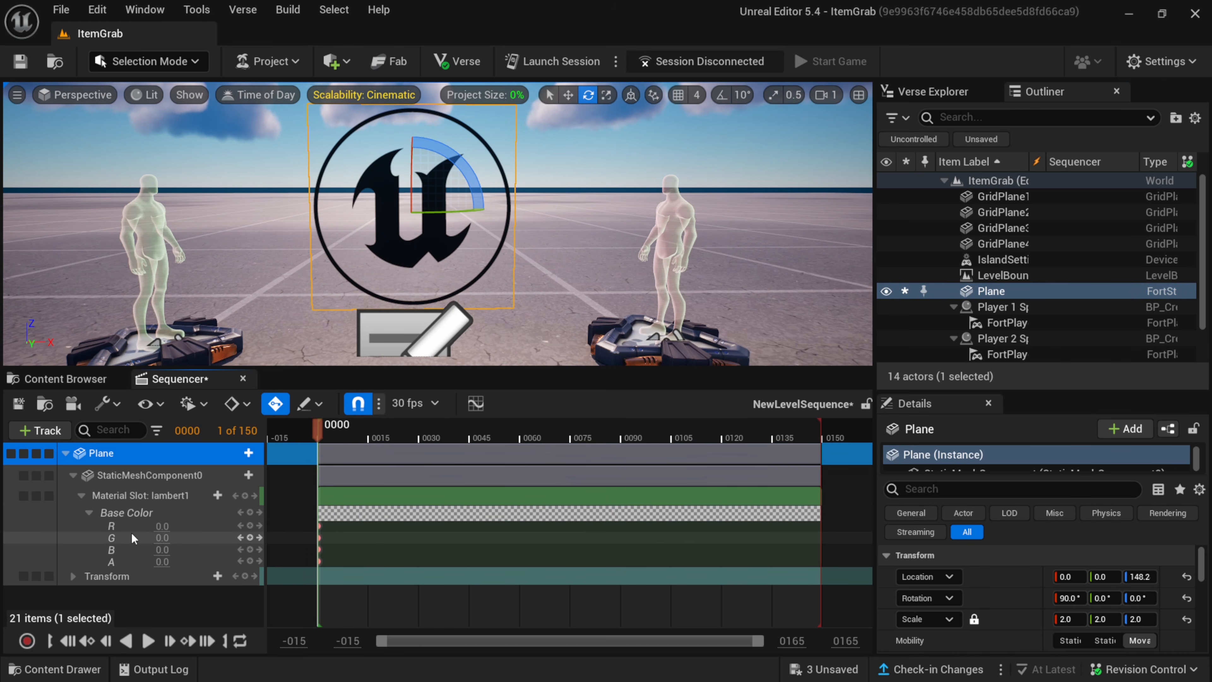
{"action": "left_click_drag", "start_coordinate": [318, 432], "coordinate": [572, 459]}
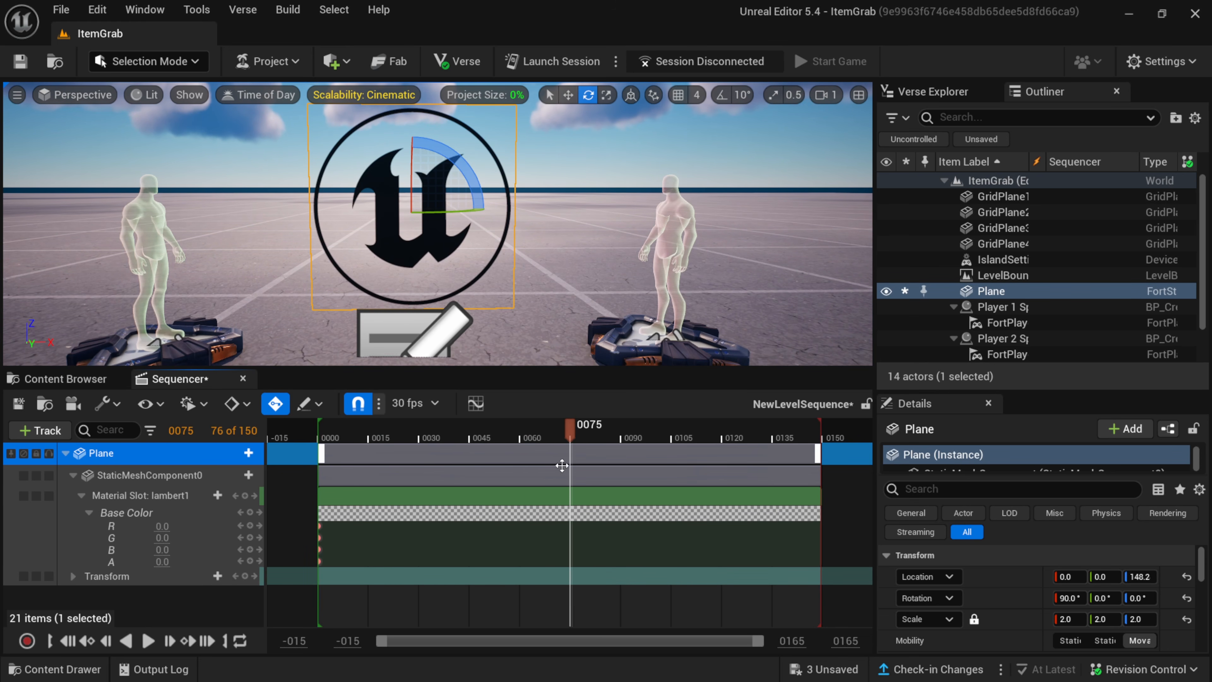
{"action": "mouse_move", "coordinate": [161, 527]}
{"action": "left_mouse_down"}
{"action": "mouse_move", "coordinate": [210, 527]}
{"action": "mouse_move", "coordinate": [166, 543]}
{"action": "mouse_move", "coordinate": [195, 539]}
{"action": "mouse_move", "coordinate": [193, 550]}
{"action": "mouse_move", "coordinate": [162, 550]}
{"action": "mouse_move", "coordinate": [181, 537]}
{"action": "mouse_move", "coordinate": [141, 527]}
{"action": "left_mouse_up"}
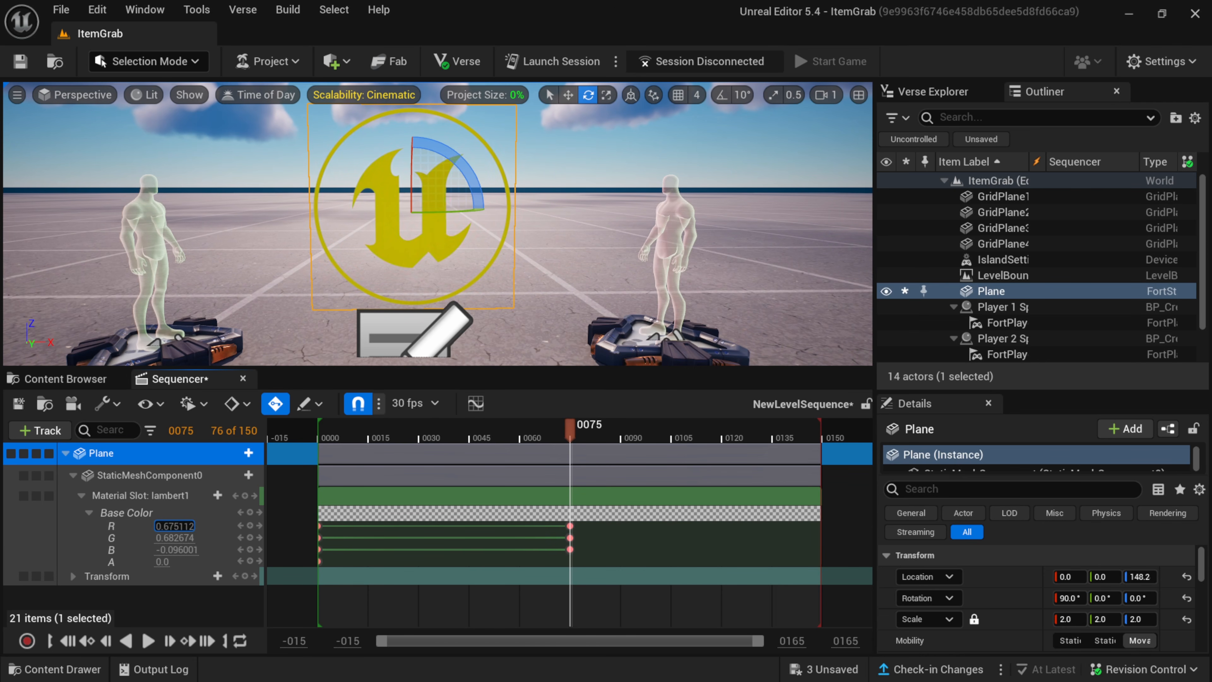
Play the sequence from frame 0 to preview the logo's colour change, and pause it past frame 75.
{"action": "left_click", "coordinate": [67, 641]}
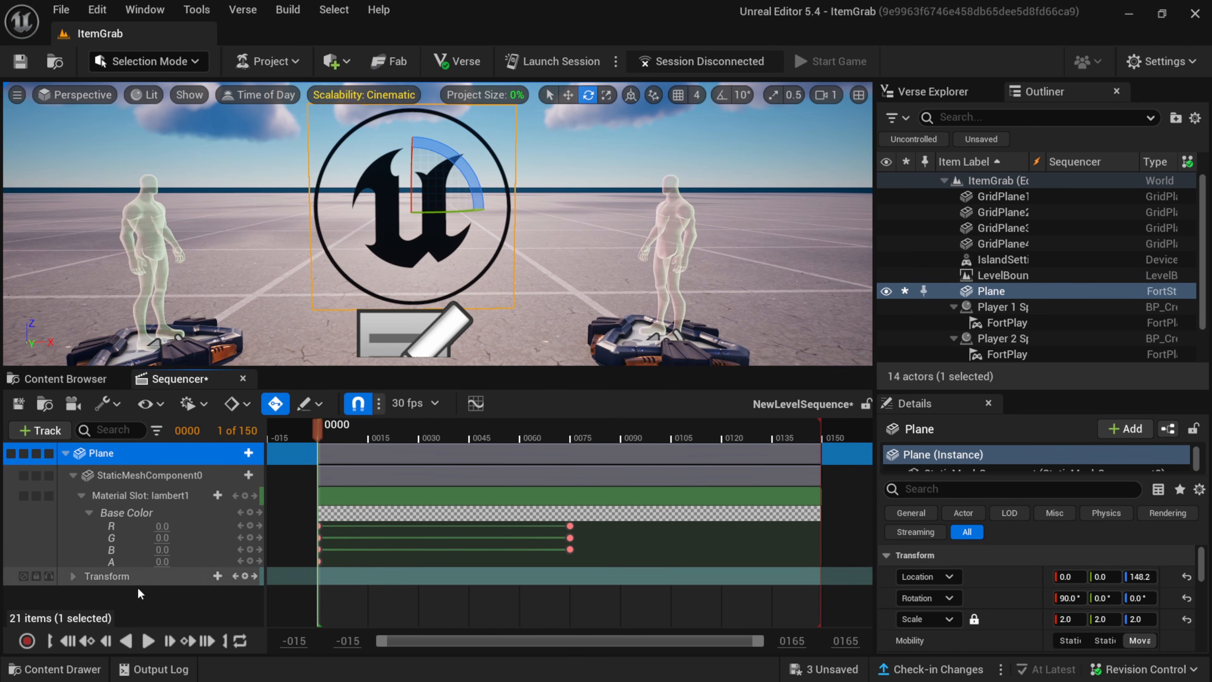
{"action": "left_click", "coordinate": [145, 644]}
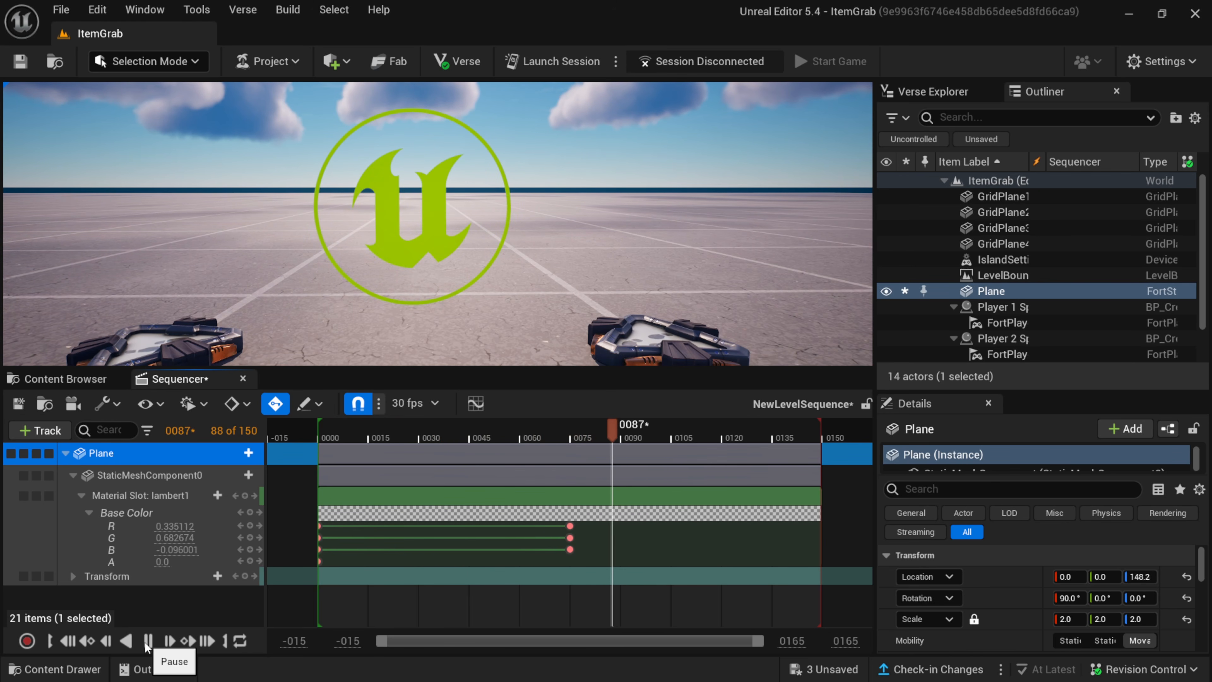
{"action": "left_click", "coordinate": [144, 641]}
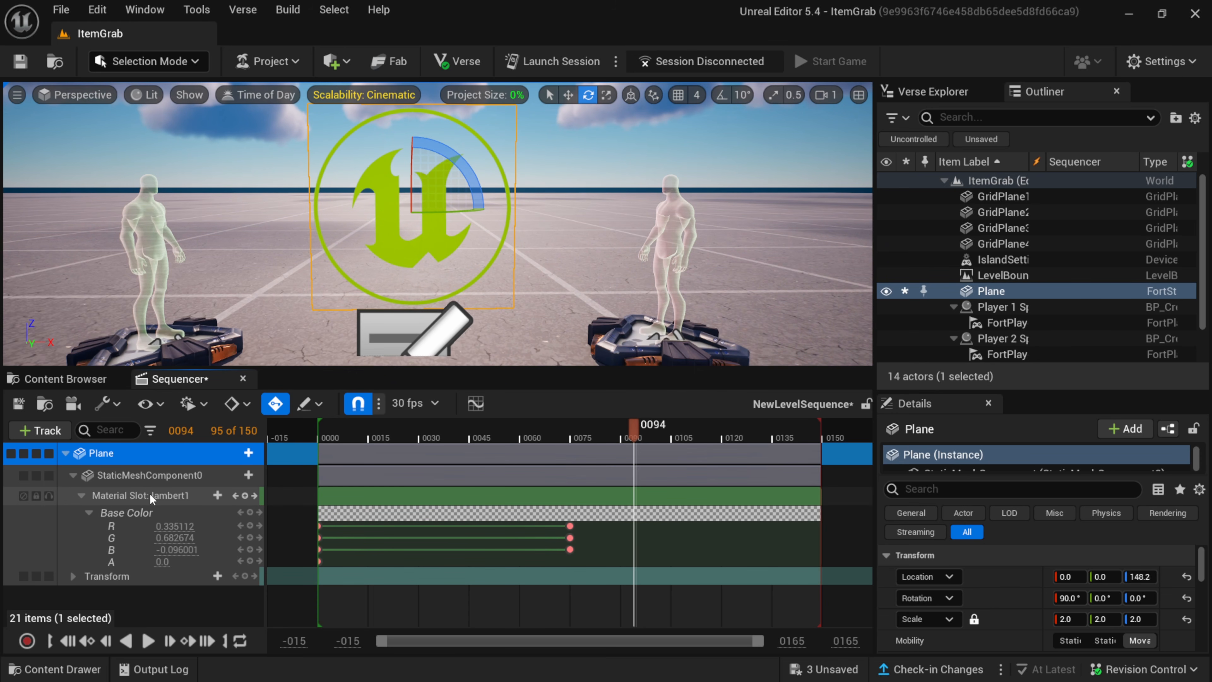
Add the LOGO OPACITY parameter to the lambert1 slot track and place its 1.0 key at frame 75.
{"action": "left_click", "coordinate": [217, 496]}
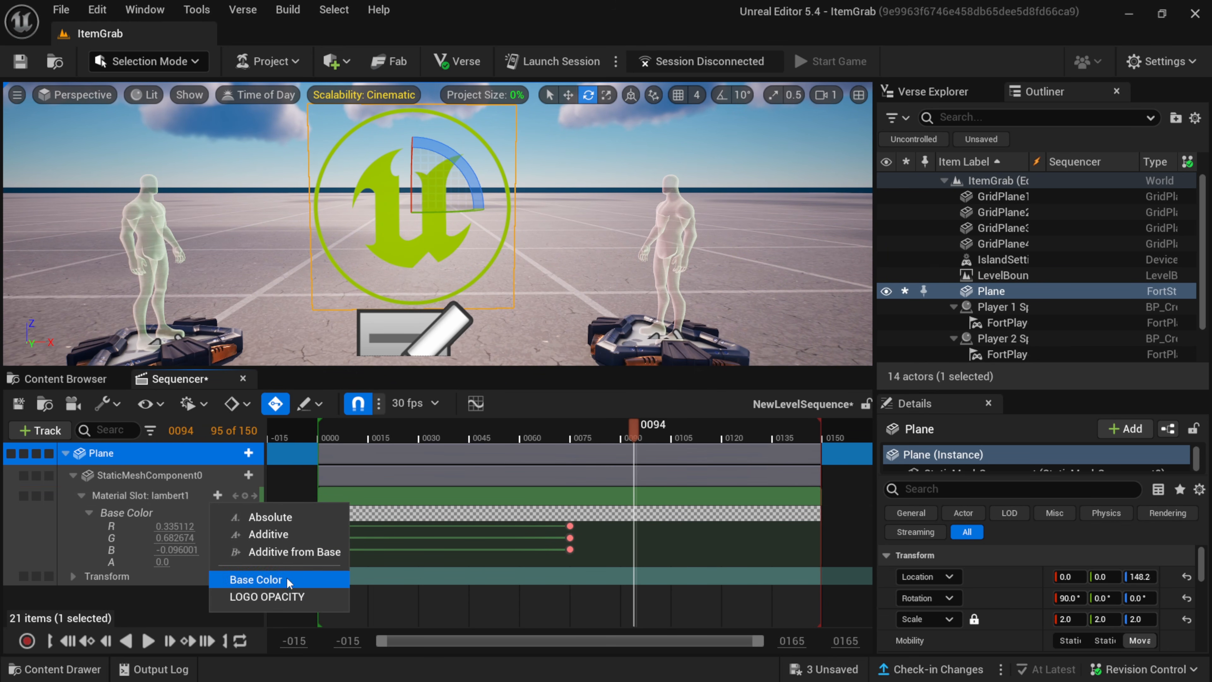
{"action": "left_click", "coordinate": [278, 597]}
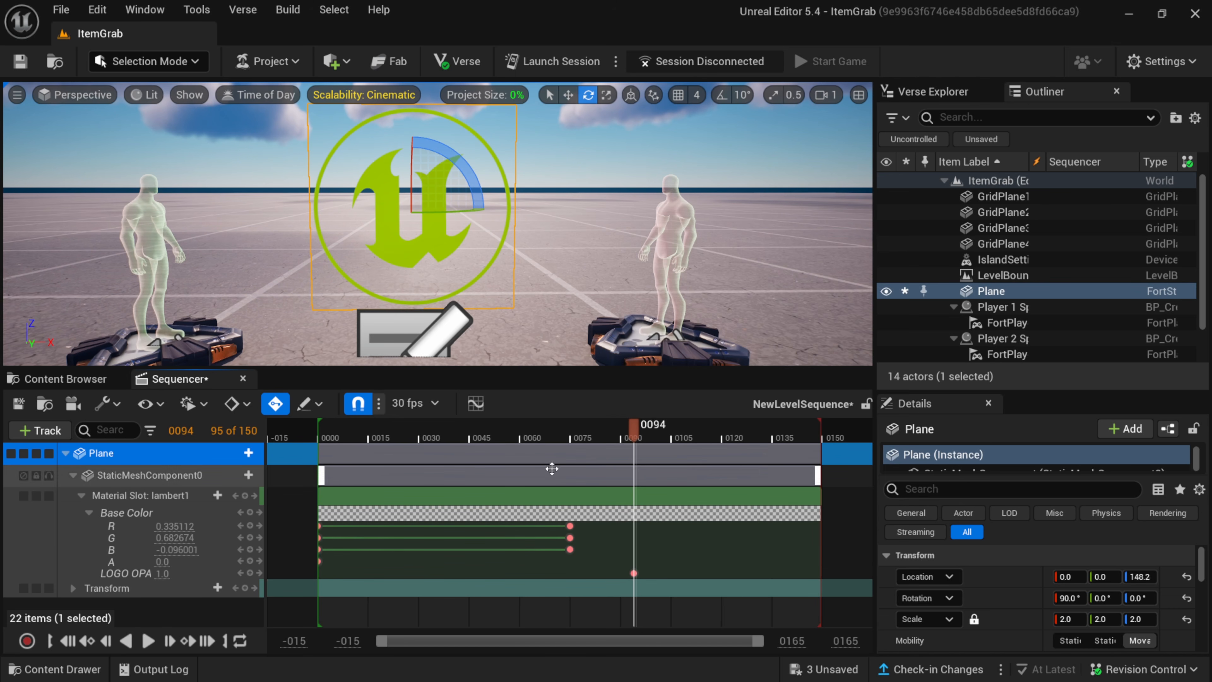
{"action": "left_click_drag", "start_coordinate": [633, 574], "coordinate": [571, 576]}
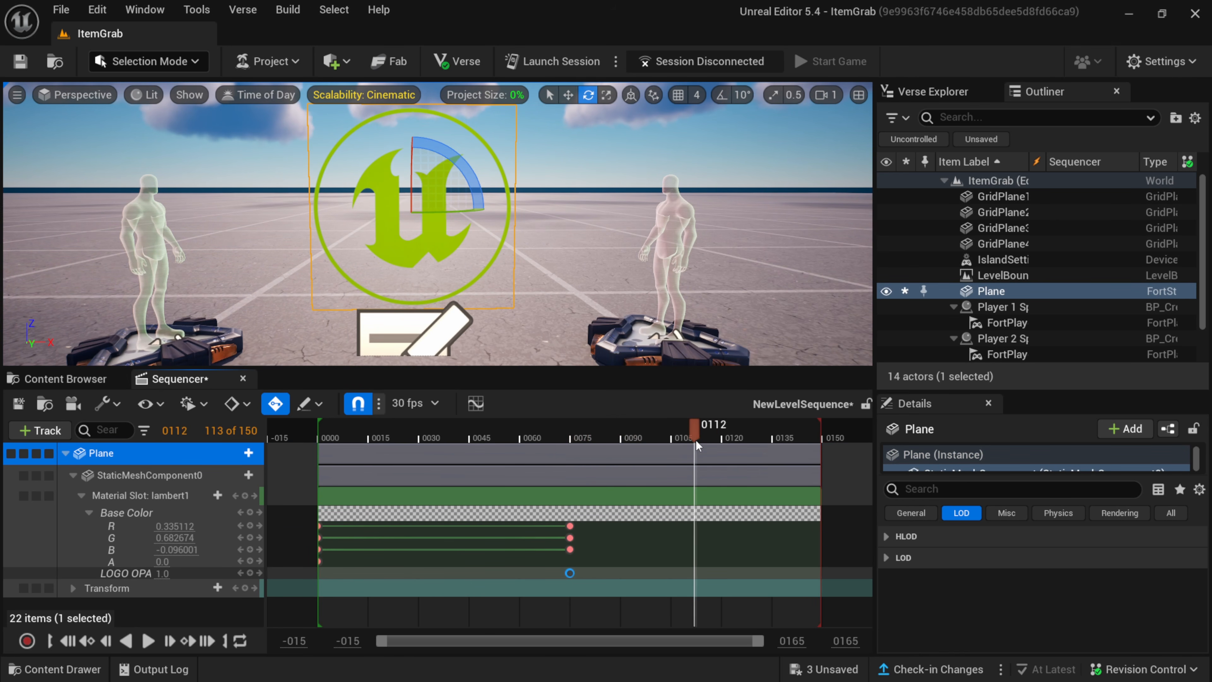
Key LOGO OPACITY to 0.0 at frame 120 and play the sequence from the start to preview the fade-out.
{"action": "left_click_drag", "start_coordinate": [695, 440], "coordinate": [722, 444]}
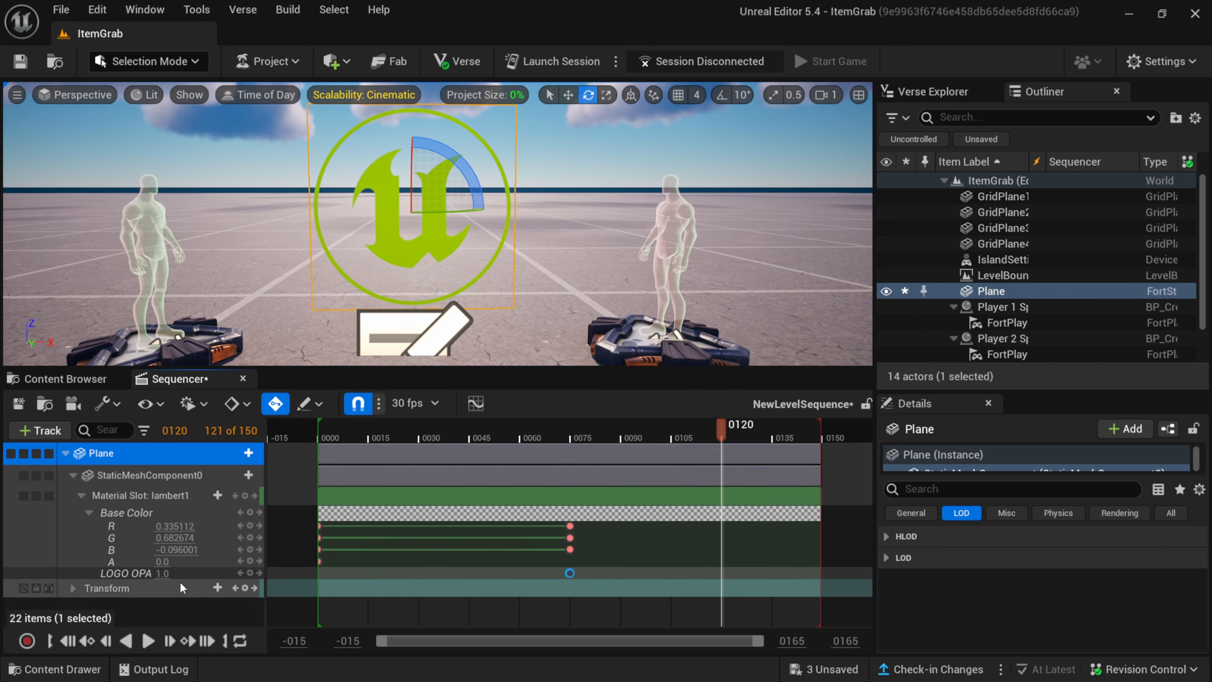
{"action": "left_click", "coordinate": [161, 577]}
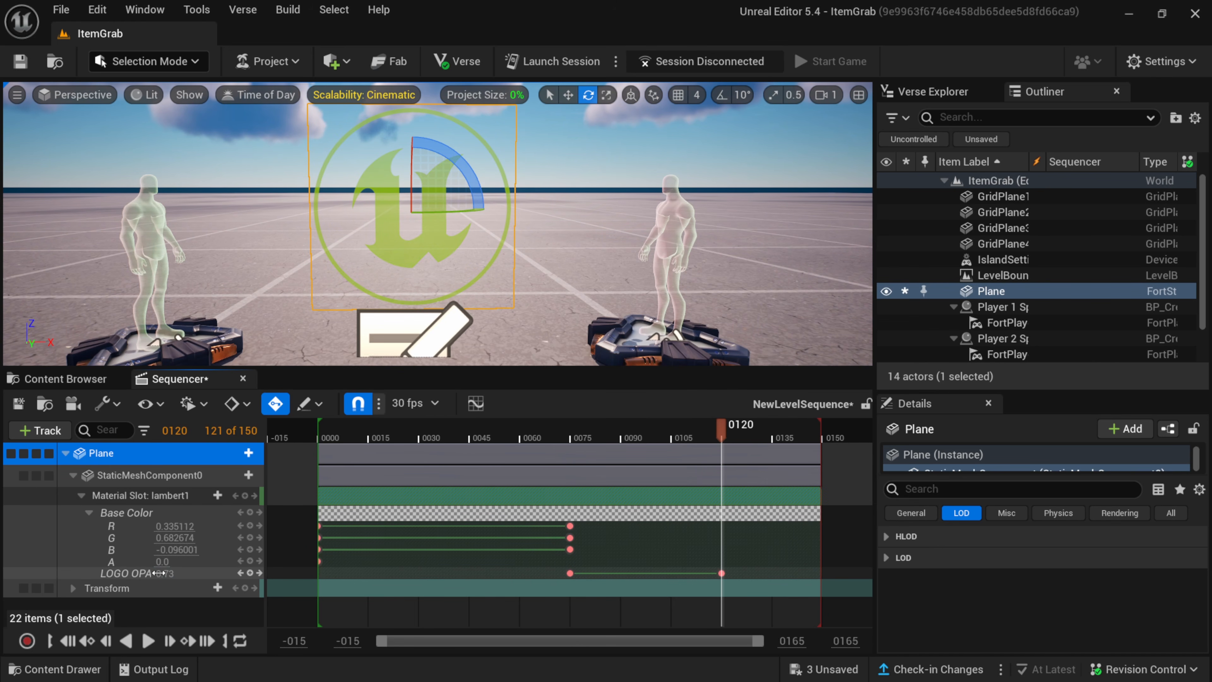
{"action": "type", "text": "1"}
{"action": "key", "text": "Return"}
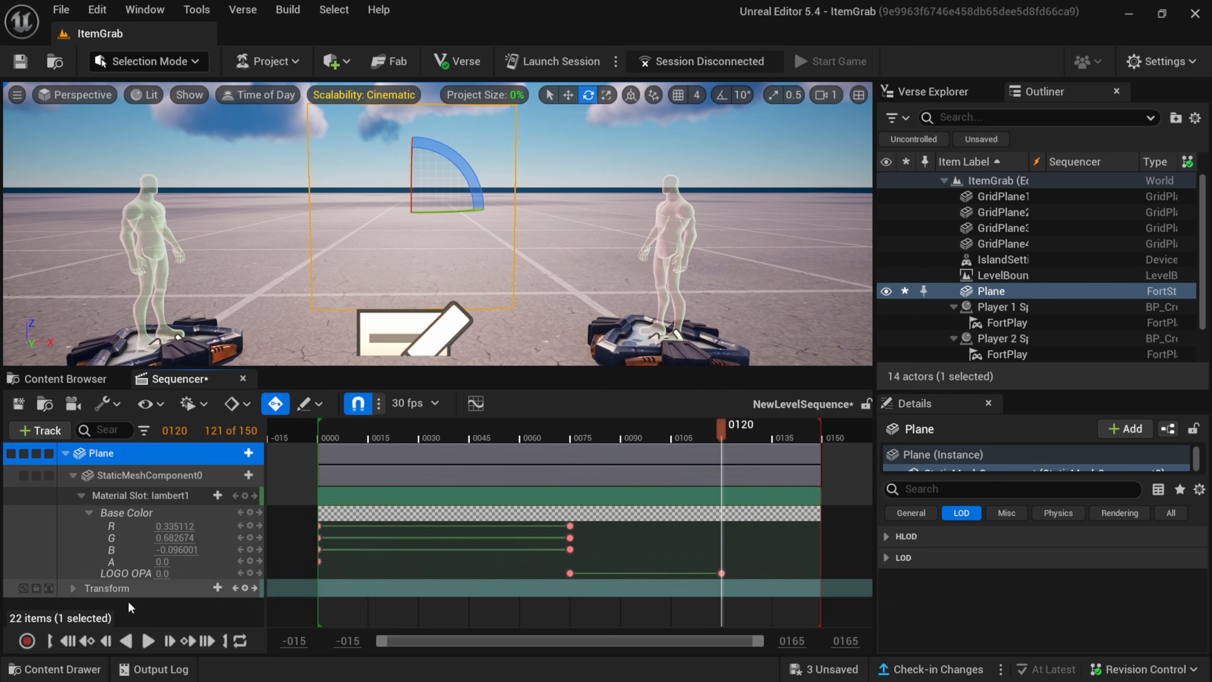
{"action": "left_click", "coordinate": [74, 640]}
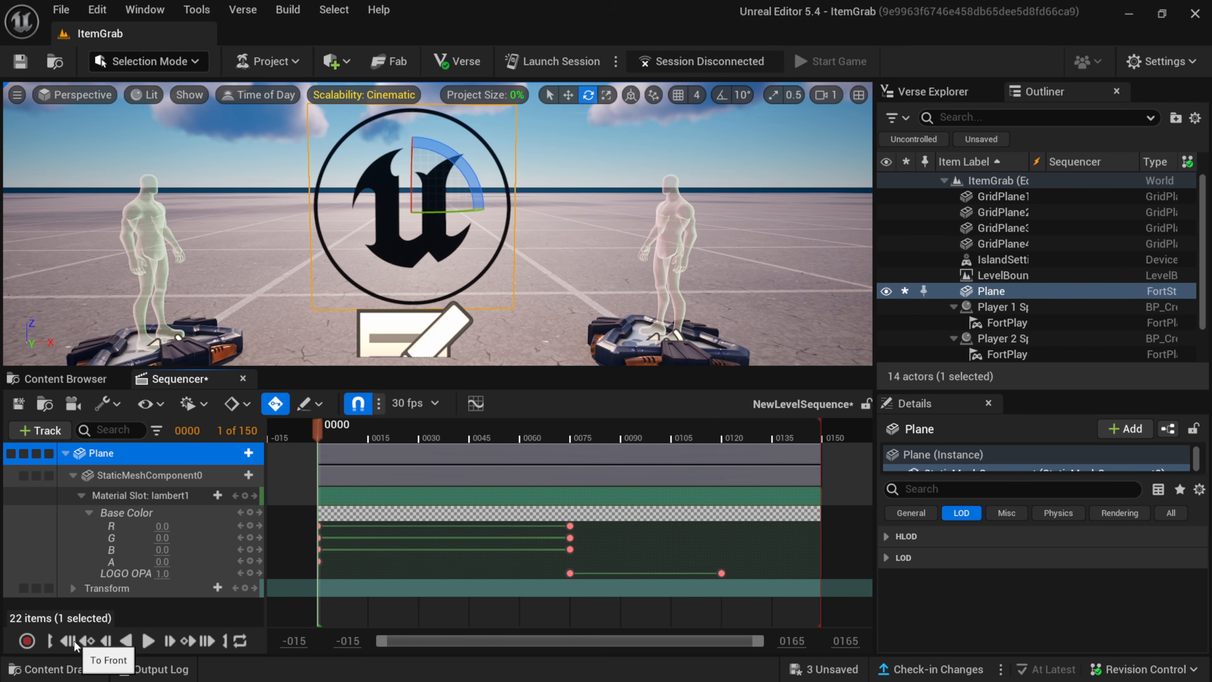
{"action": "left_click", "coordinate": [150, 641]}
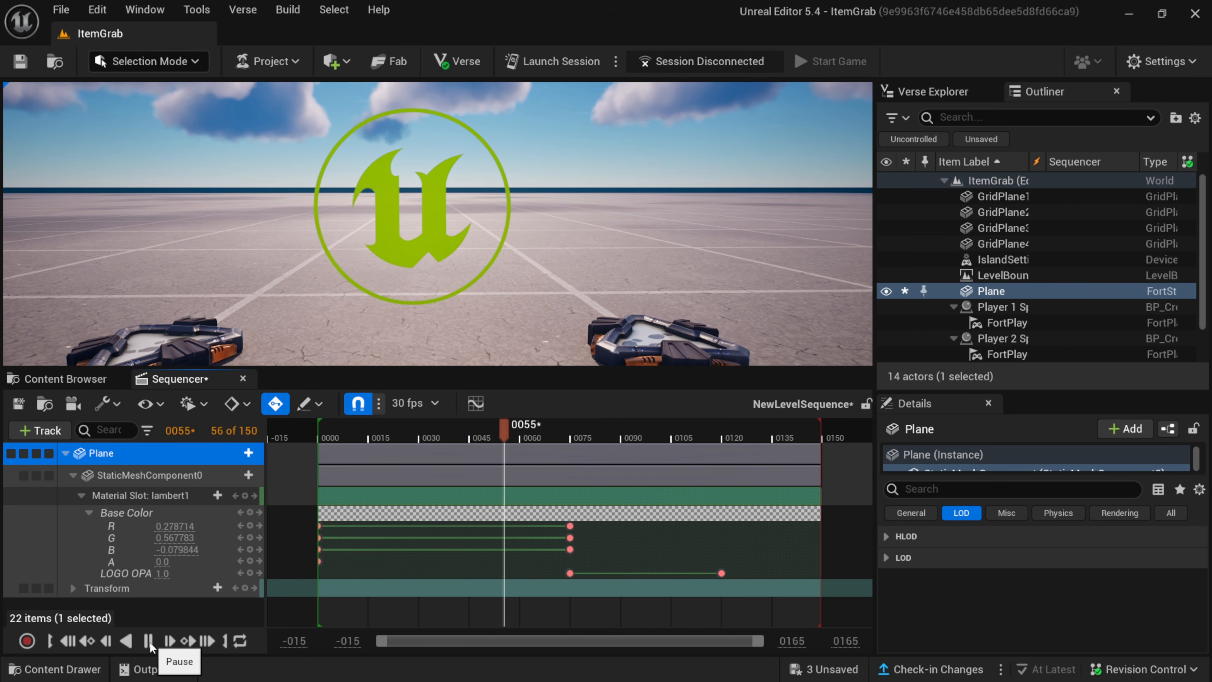